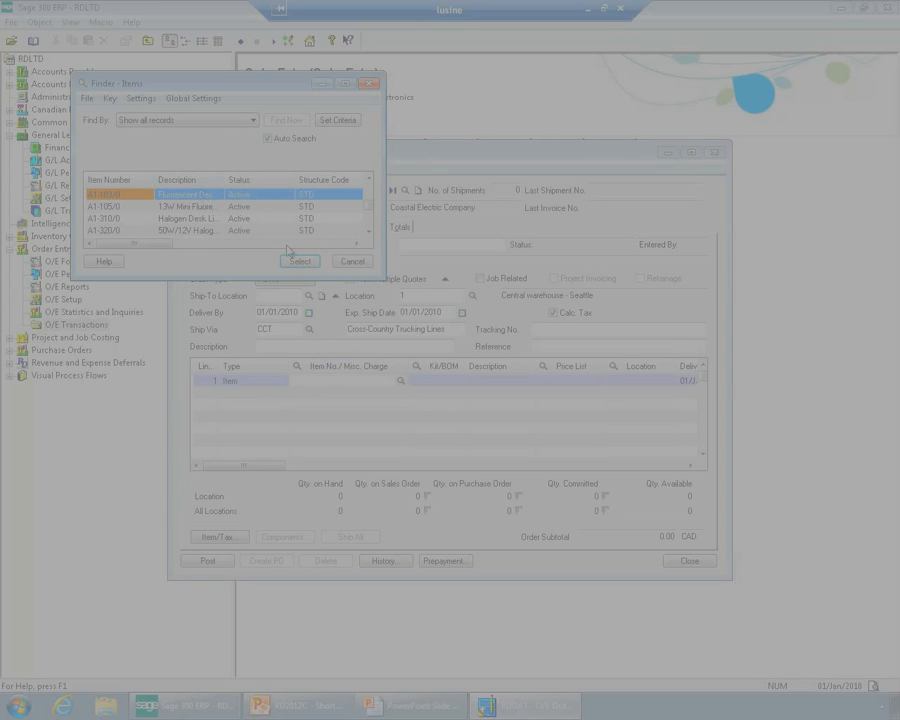
Dismiss the item finder and enter item SUBS1 on the first line of the order
left_click(350, 261)
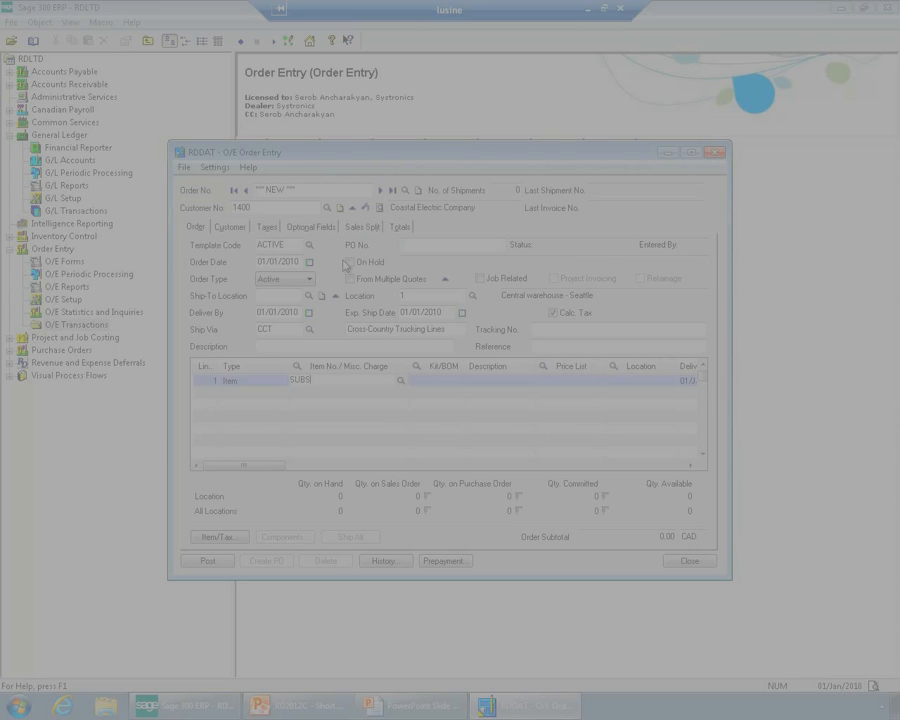
type("SUBS1")
key("Tab")
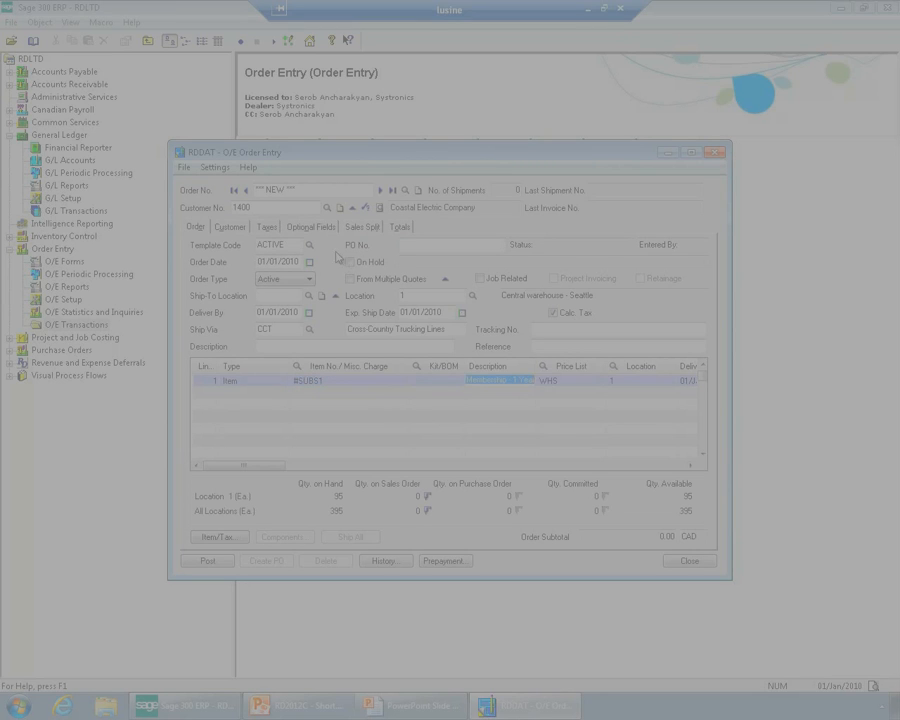
Set the order line's quantity ordered to 1 and its unit price to 2,400.00
key("Tab")
key("Tab")
key("Tab")
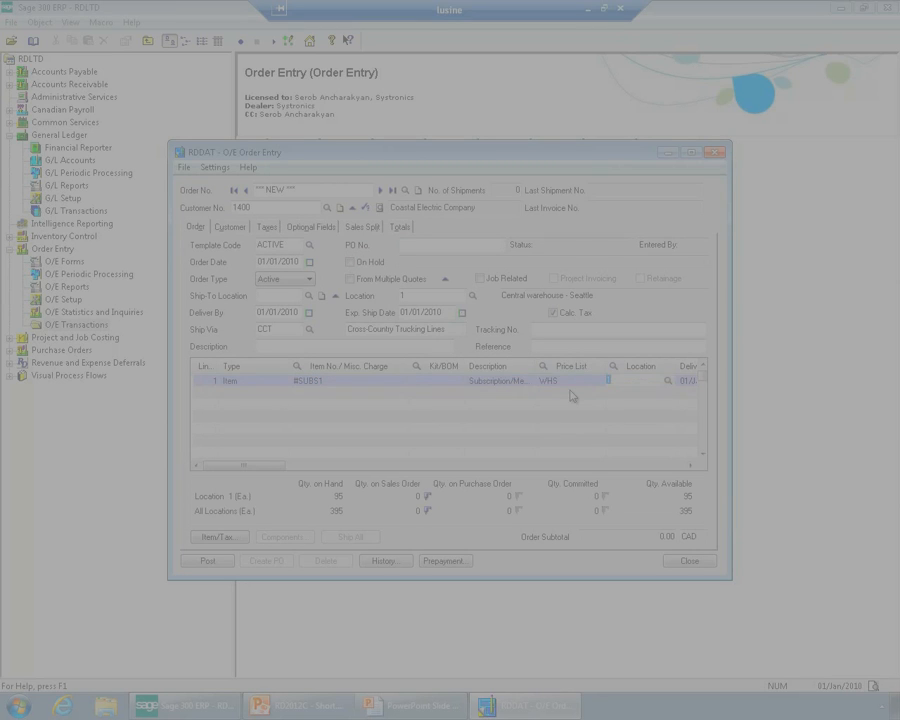
key("Tab")
key("Tab")
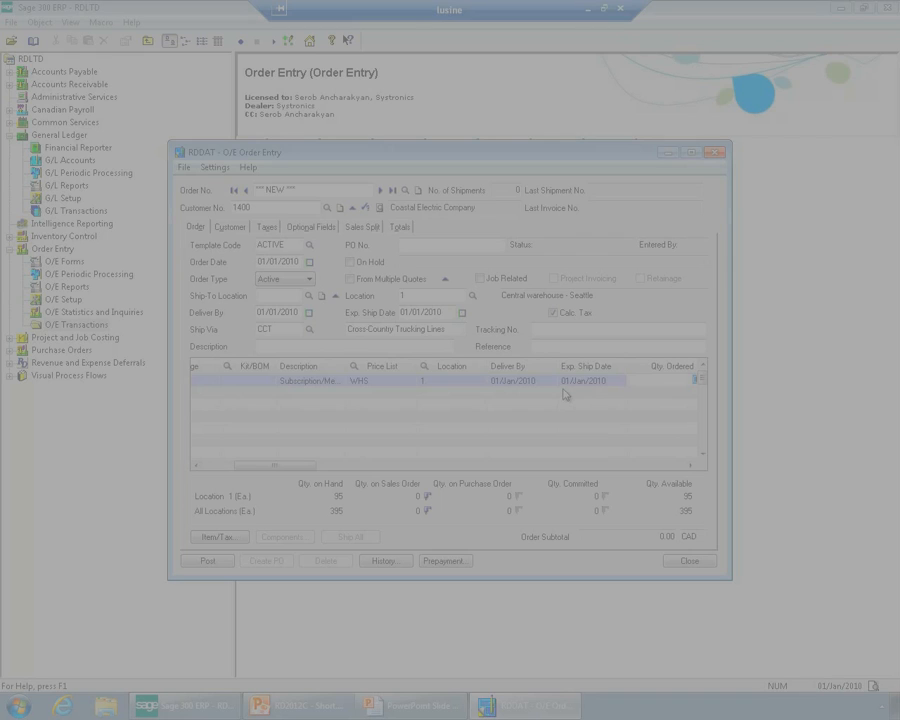
type("1")
key("Tab")
key("Tab")
key("Tab")
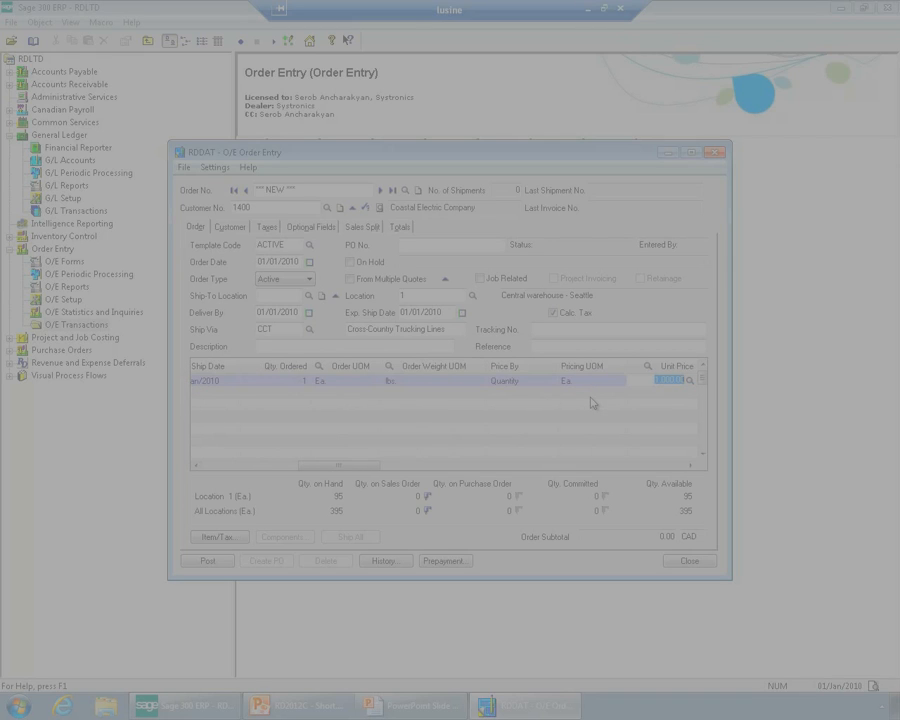
type("200")
key("Tab")
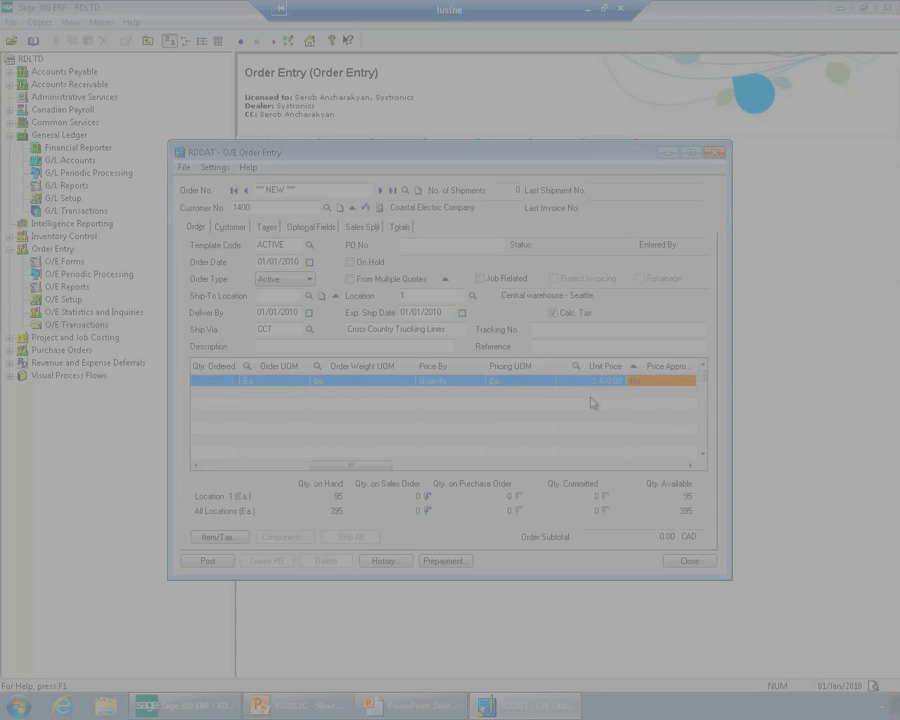
In the order line's optional fields, set Deferred From to 01/Jan/2010 and Deferred To to 31/Dec/2010
left_click_drag(383, 466, 682, 462)
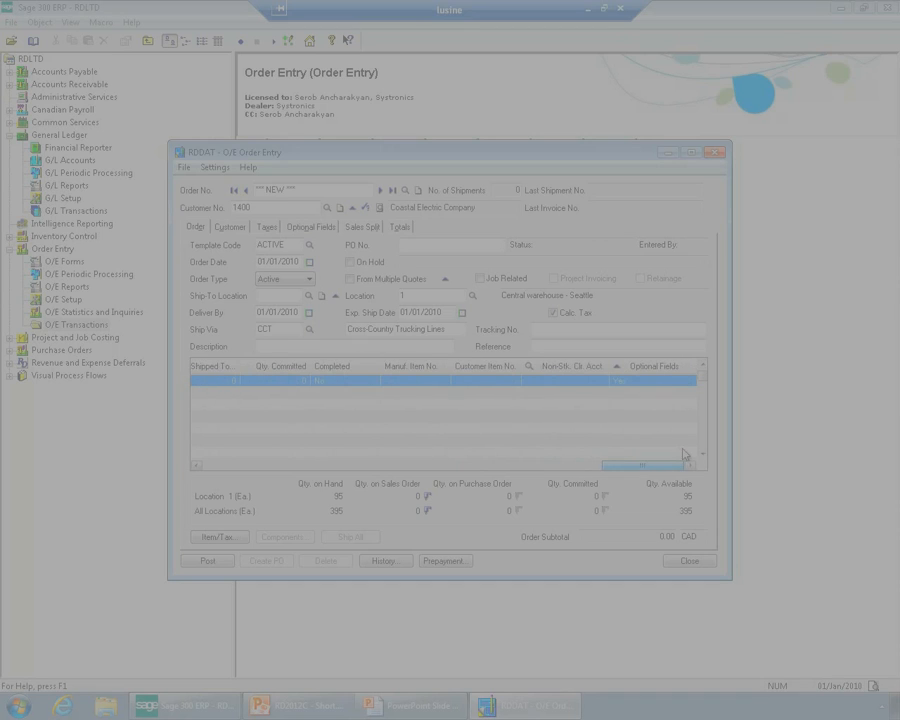
left_click(670, 370)
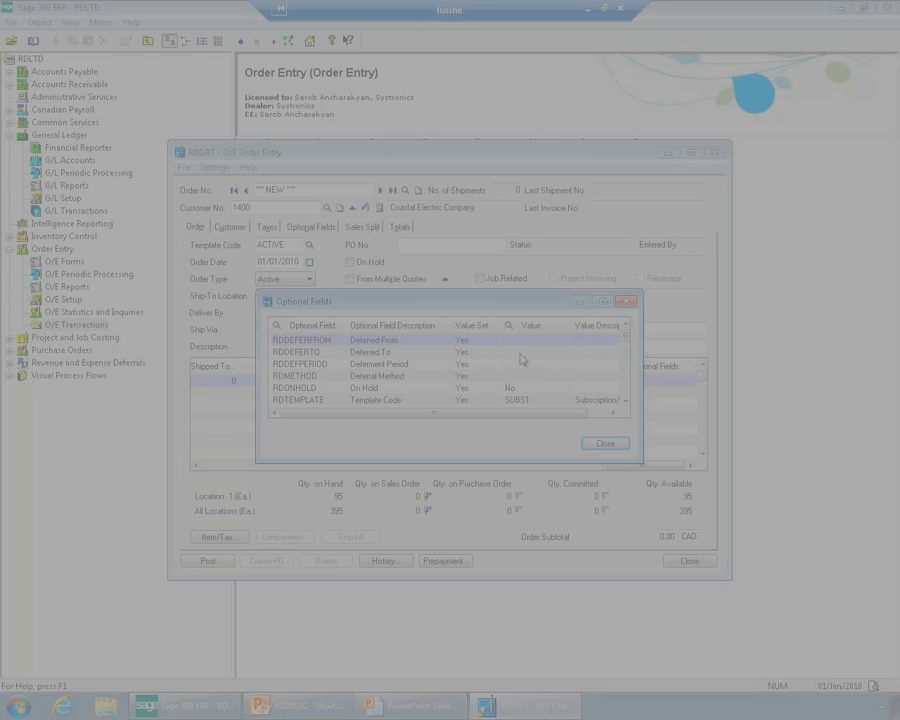
left_click(466, 345)
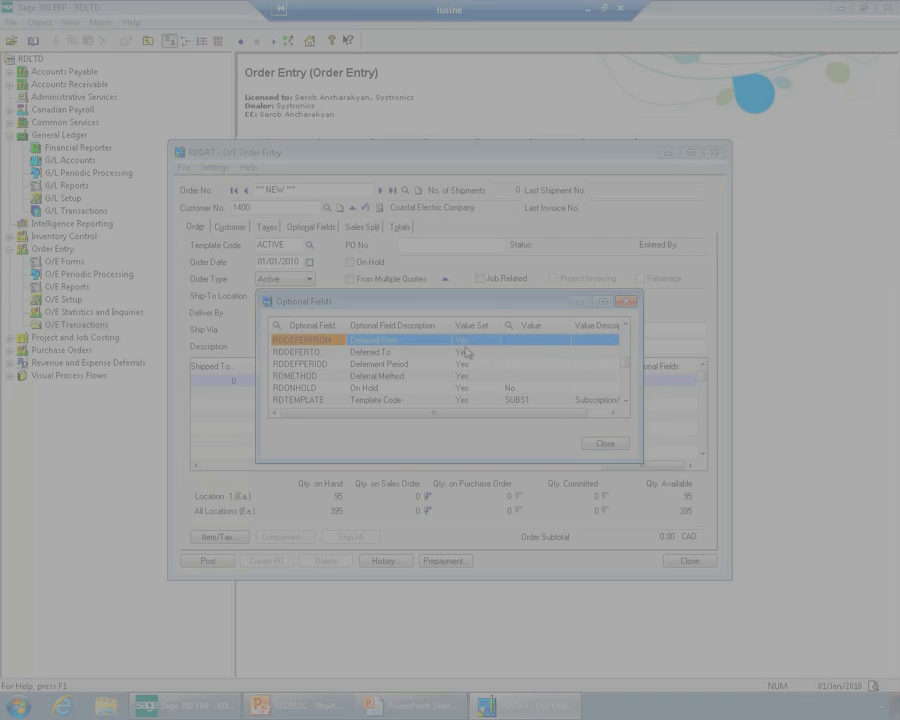
left_click(520, 342)
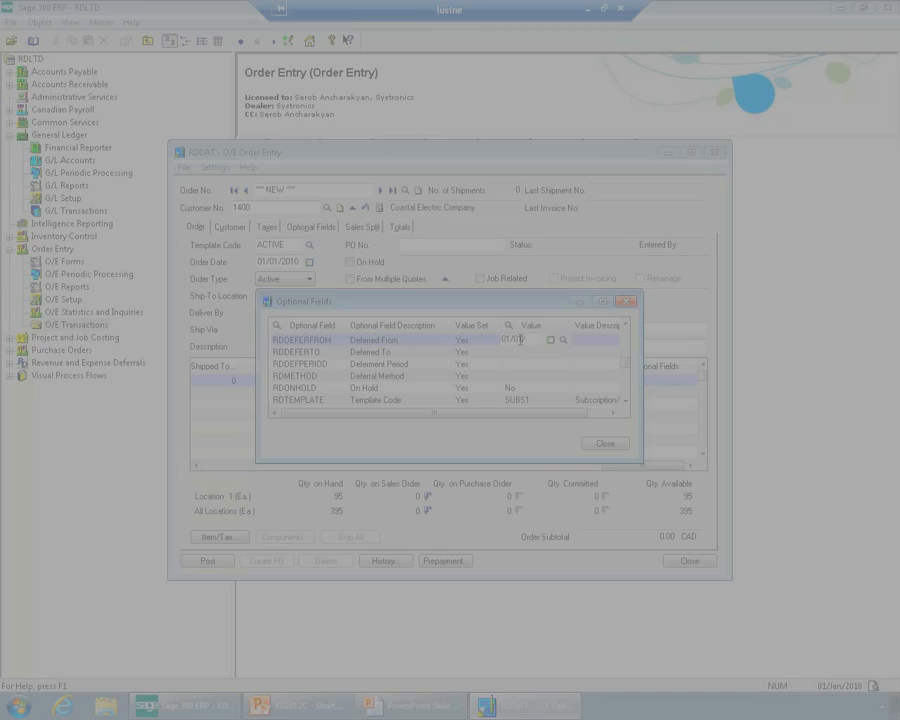
left_click(512, 353)
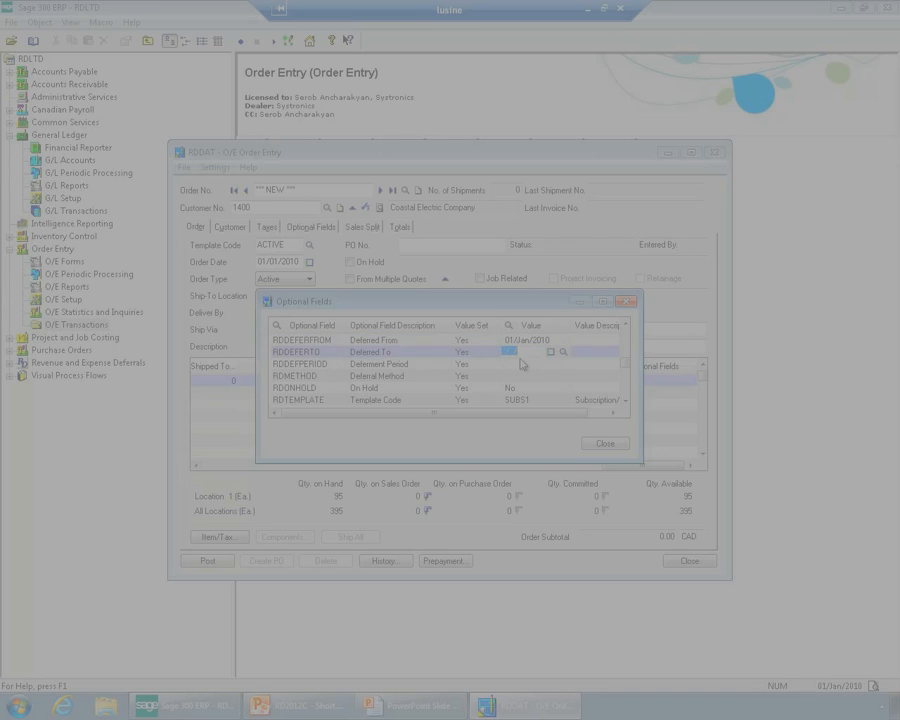
type("31/Dec/2010")
Set the line's Deferment Period to CM (Calendar Month) and its Deferral Method to S (Straight-Line), then close the optional fields
left_click(521, 364)
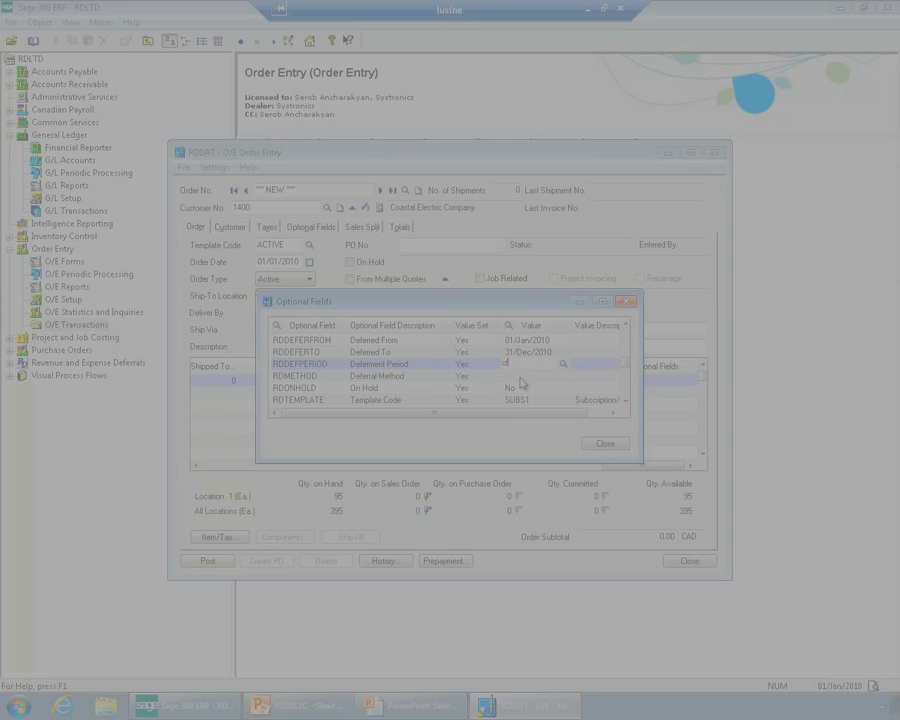
key("F5")
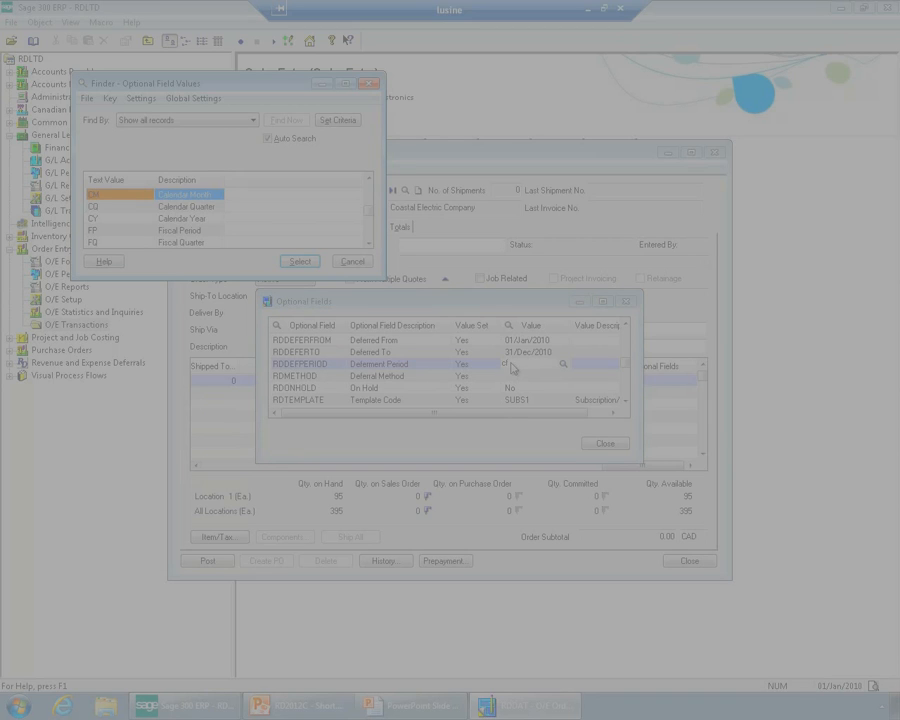
key("Return")
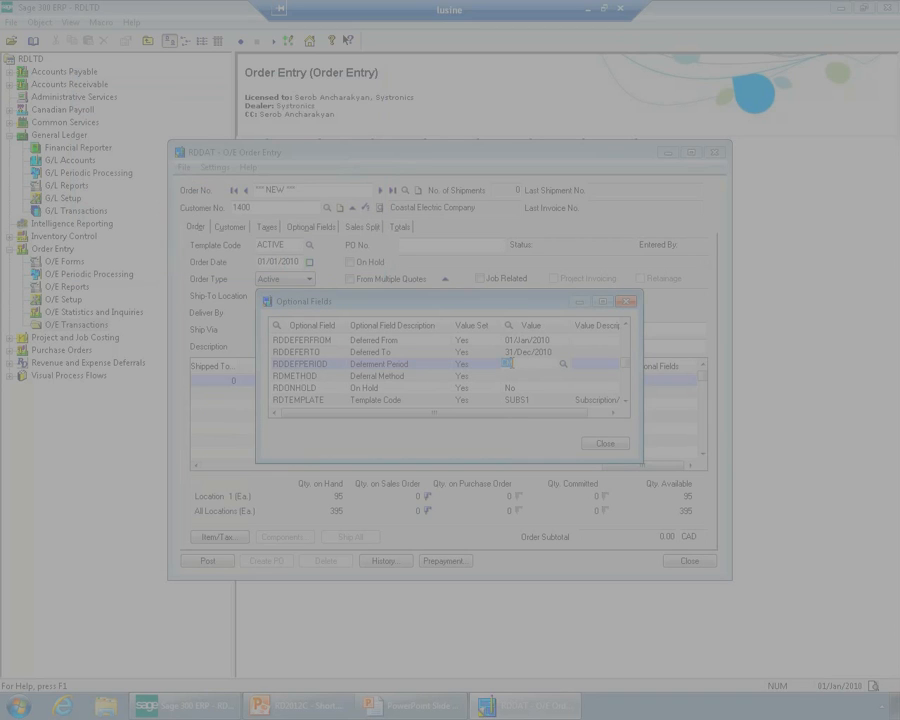
left_click(517, 375)
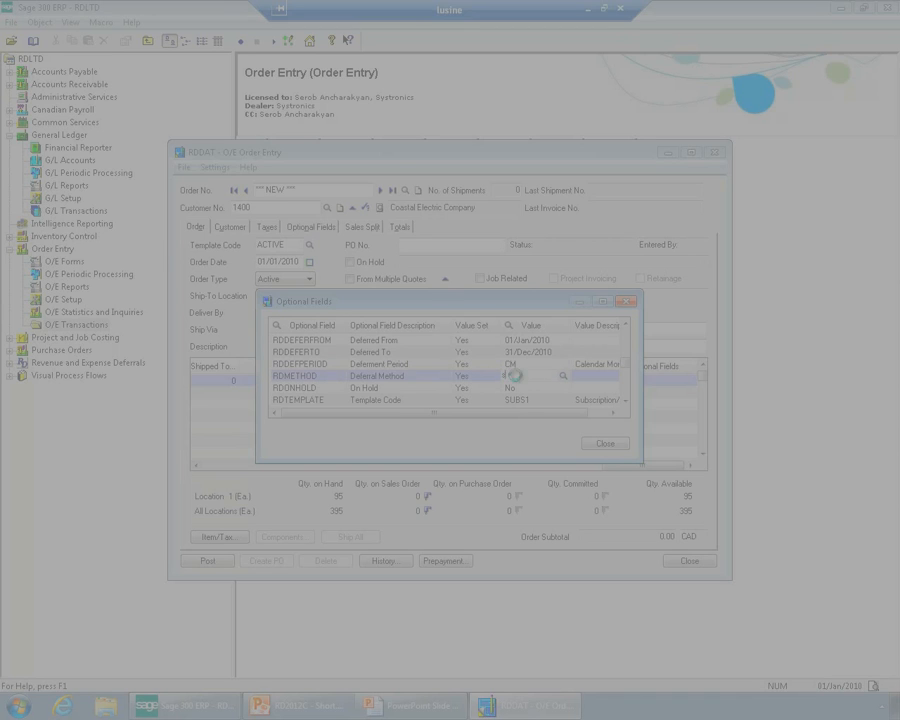
key("F5")
key("Return")
left_click(604, 443)
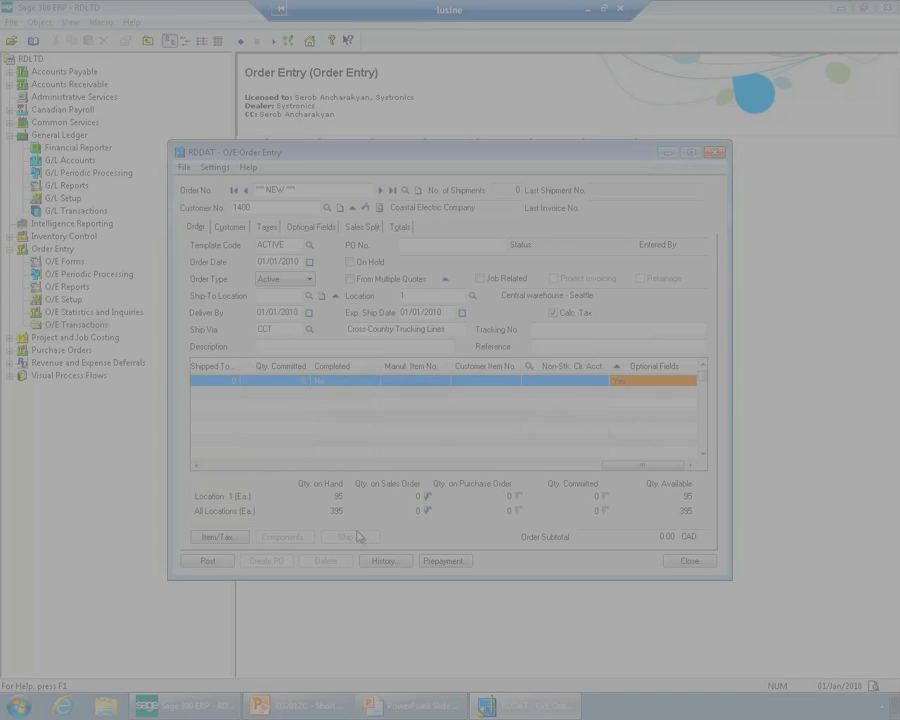
Ship all items on the order with invoice creation enabled and assign invoice number INV00001
left_click(222, 562)
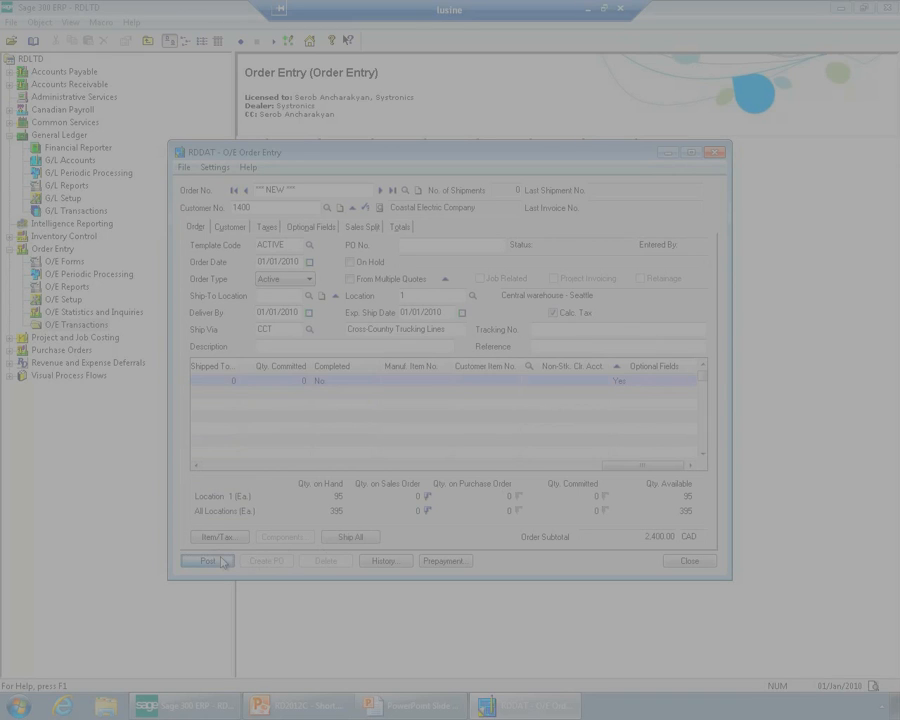
left_click(348, 540)
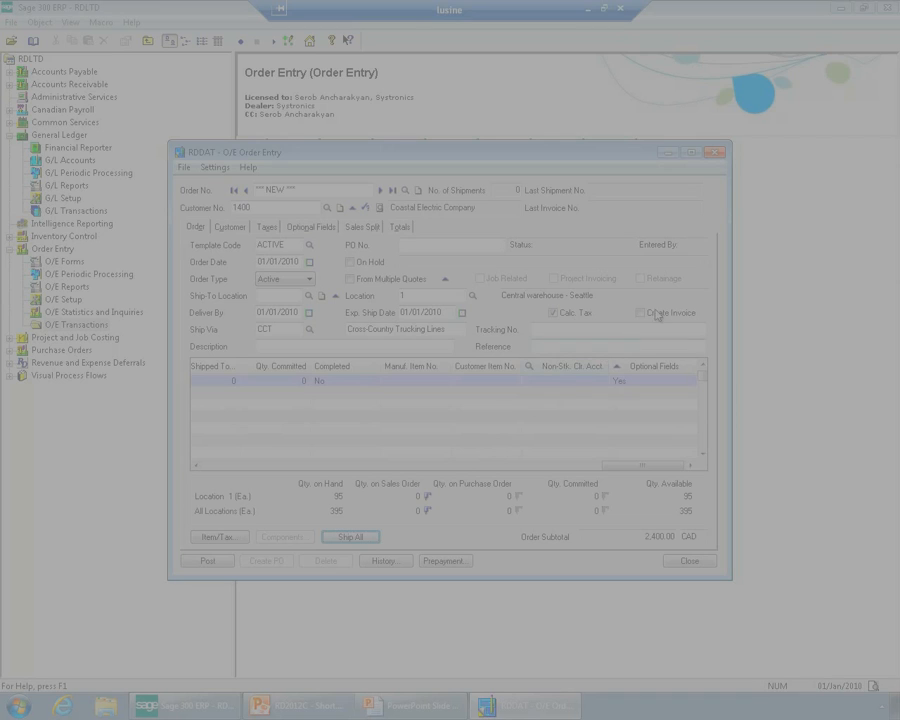
left_click(406, 228)
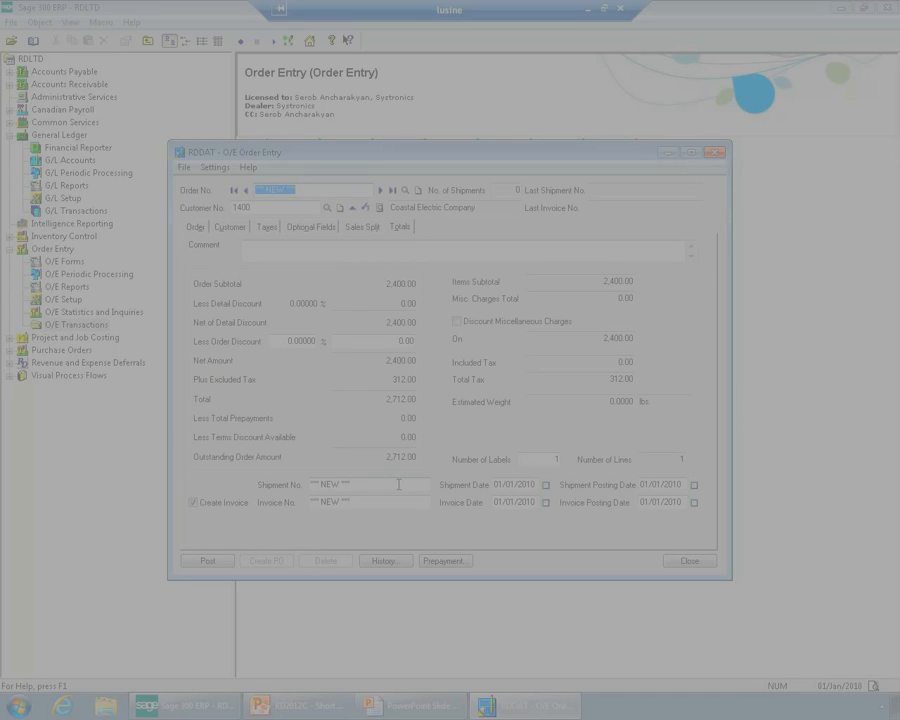
left_click(321, 484)
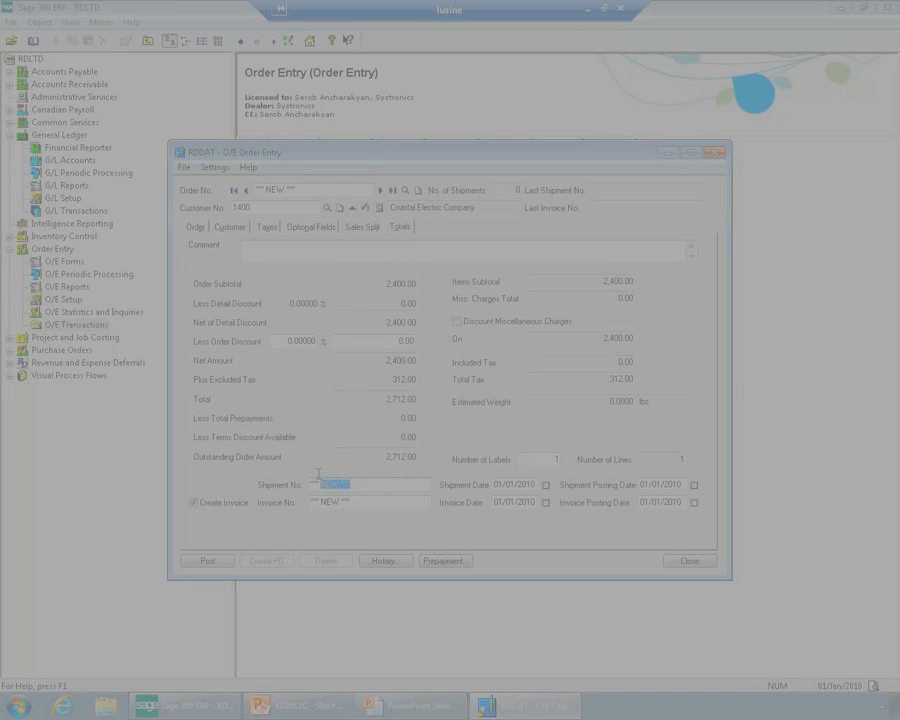
left_click(361, 503)
type("INV00001")
key("Tab")
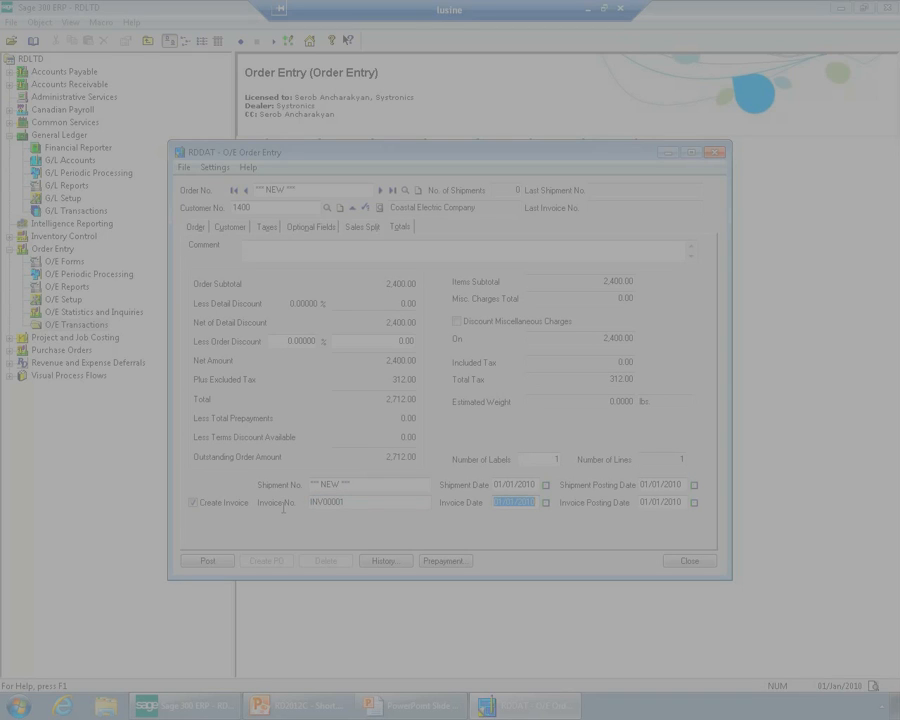
Post the order without printing any documents and close the order entry form
left_click(218, 561)
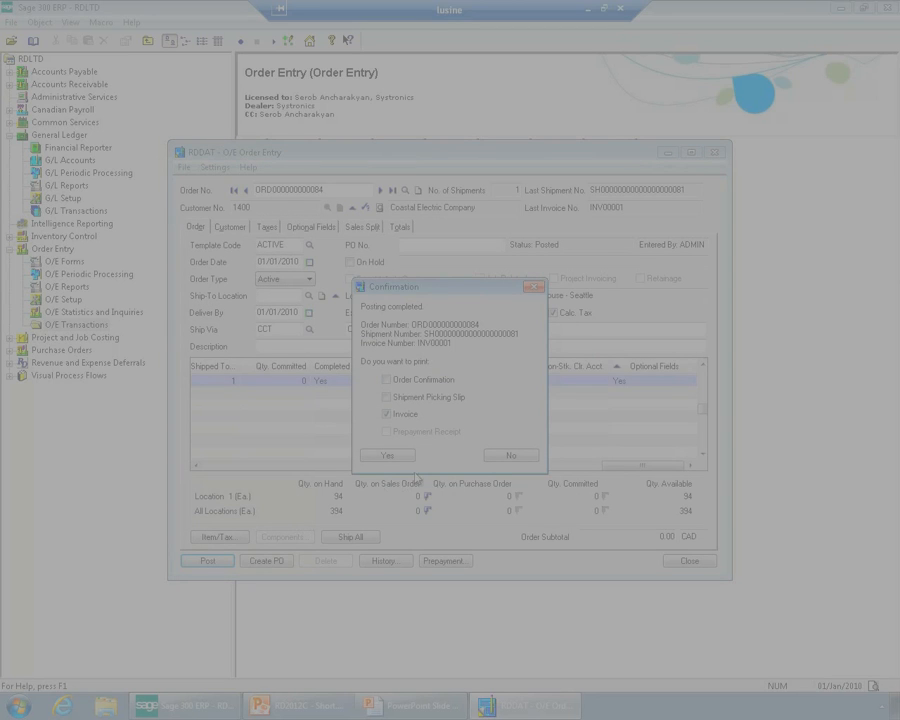
left_click(500, 458)
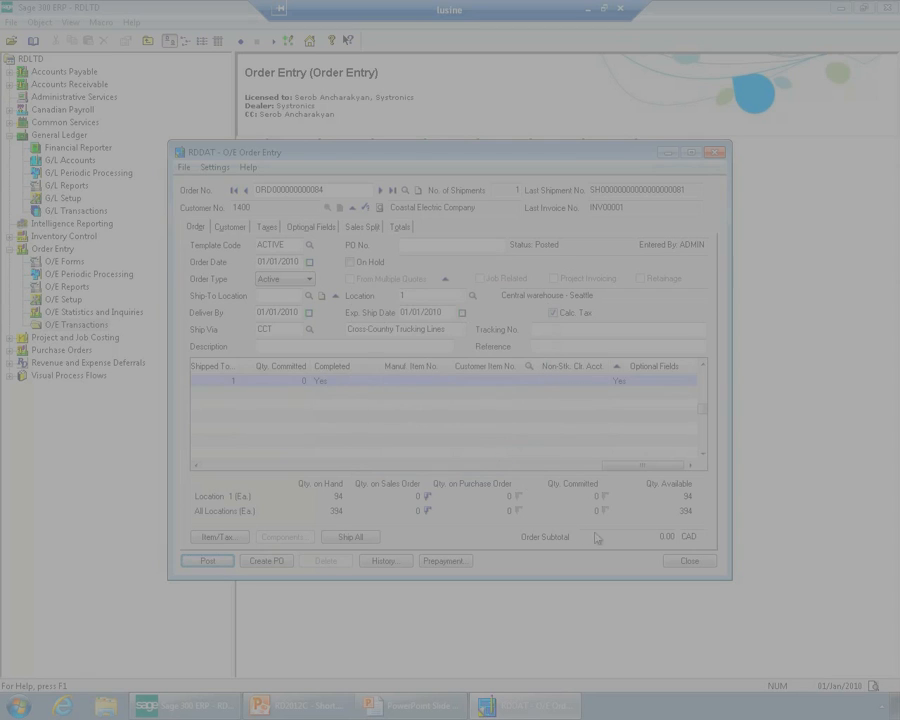
left_click(689, 561)
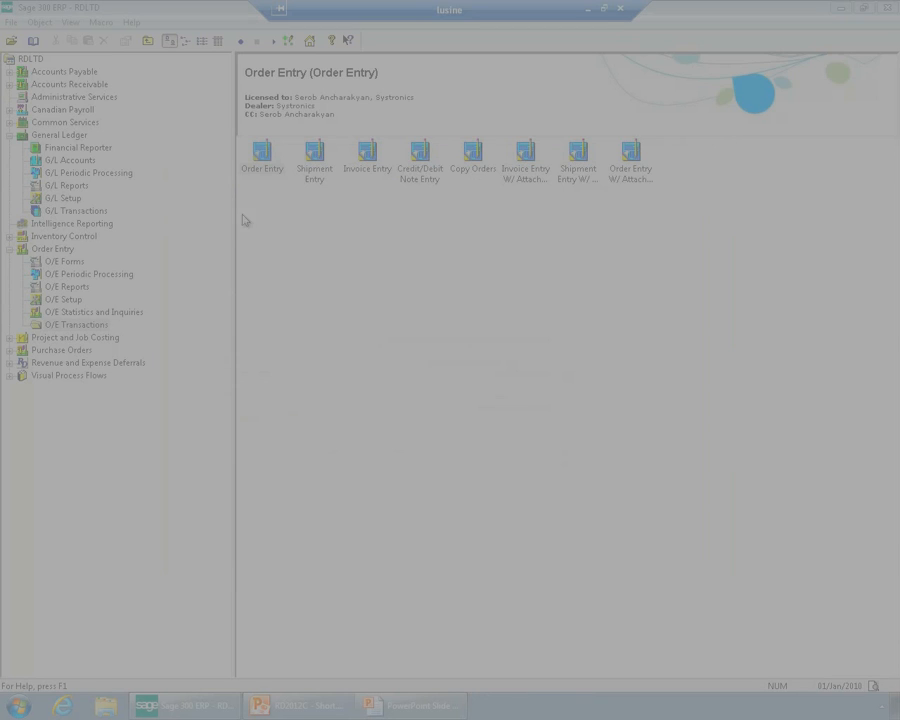
Post invoice batch 81 from the Accounts Receivable invoice batch list and close the list
left_click(70, 84)
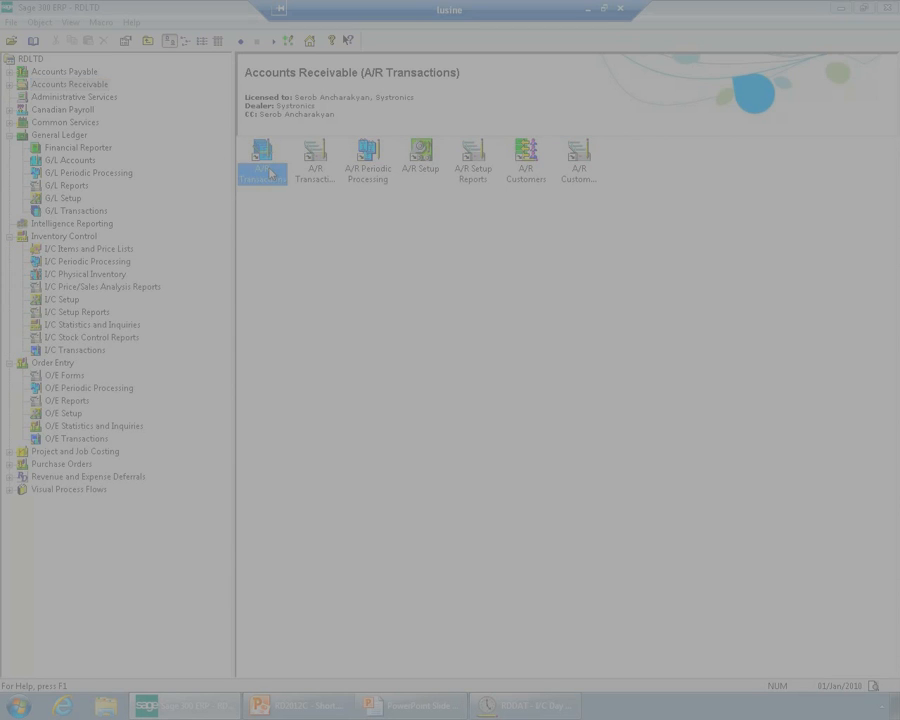
double_click(266, 162)
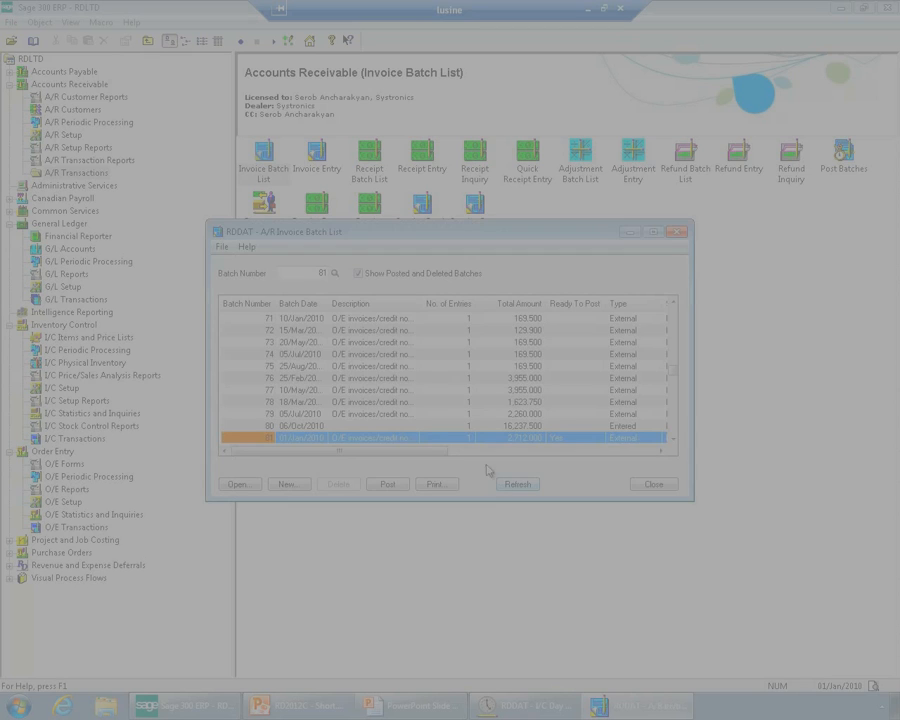
left_click(388, 486)
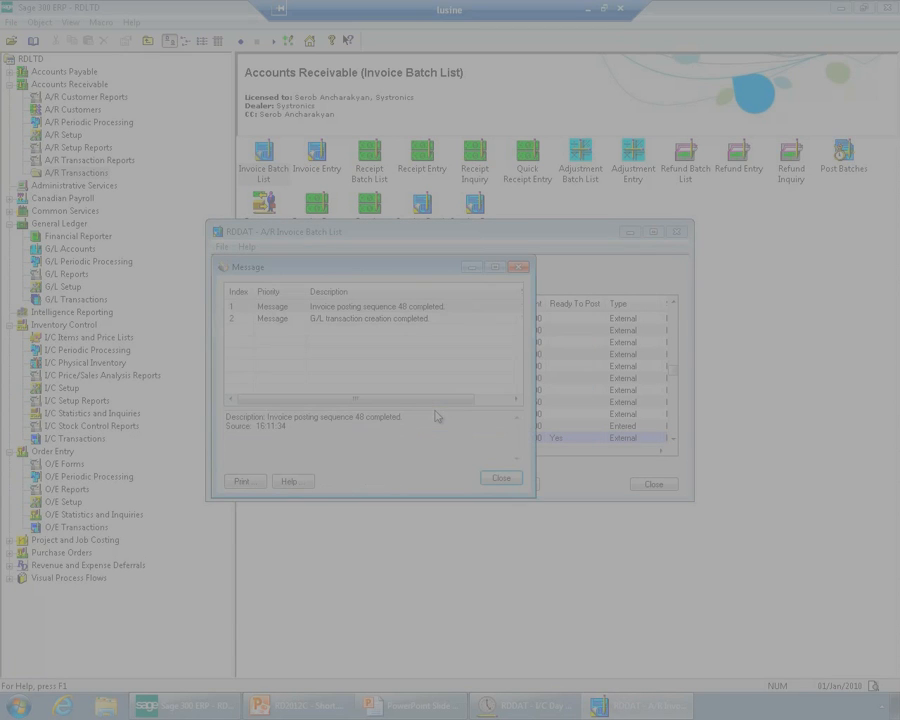
left_click(500, 478)
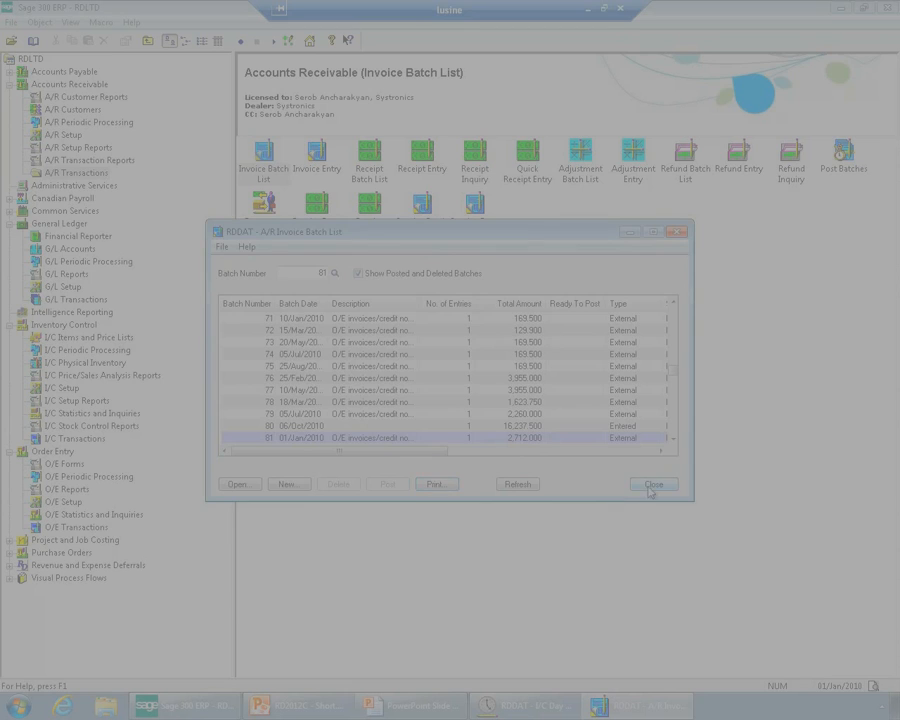
left_click(652, 484)
Open the journal entry of batch 000261 from the General Ledger batch list
left_click(62, 224)
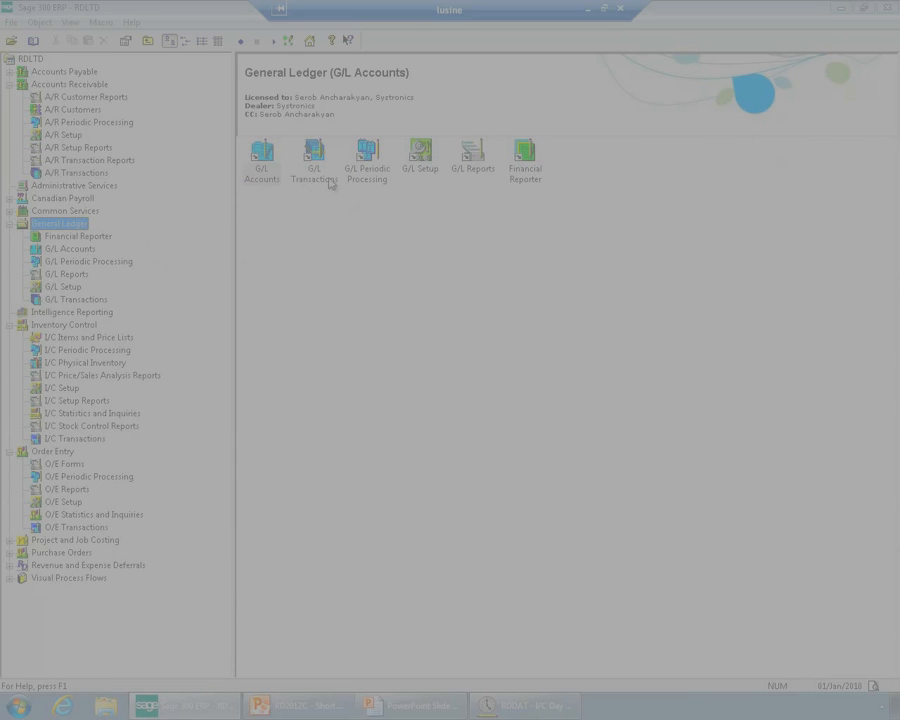
left_click(318, 170)
double_click(326, 172)
double_click(265, 170)
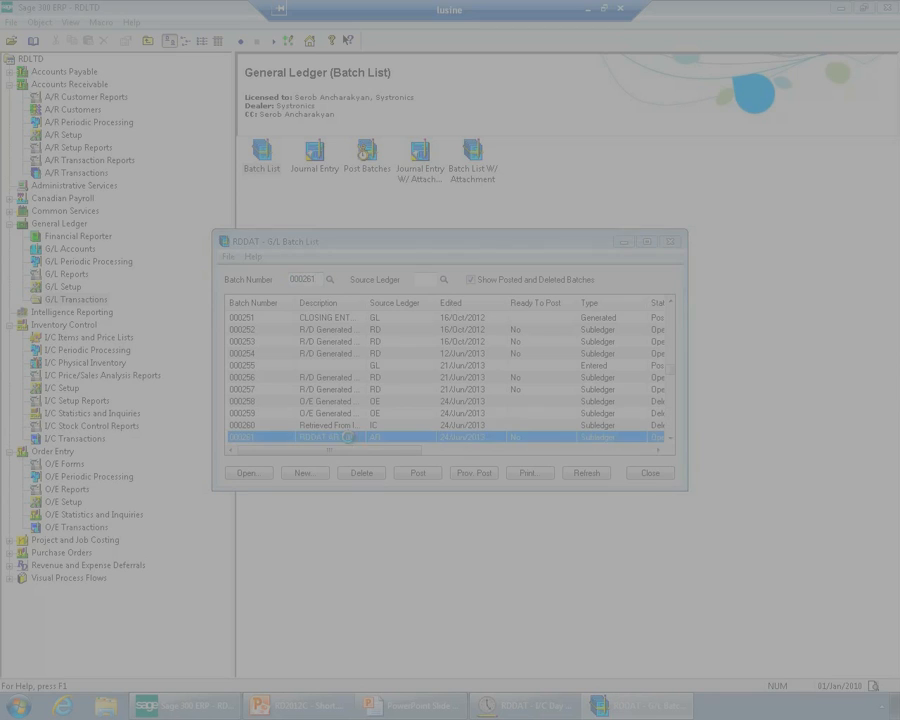
double_click(352, 440)
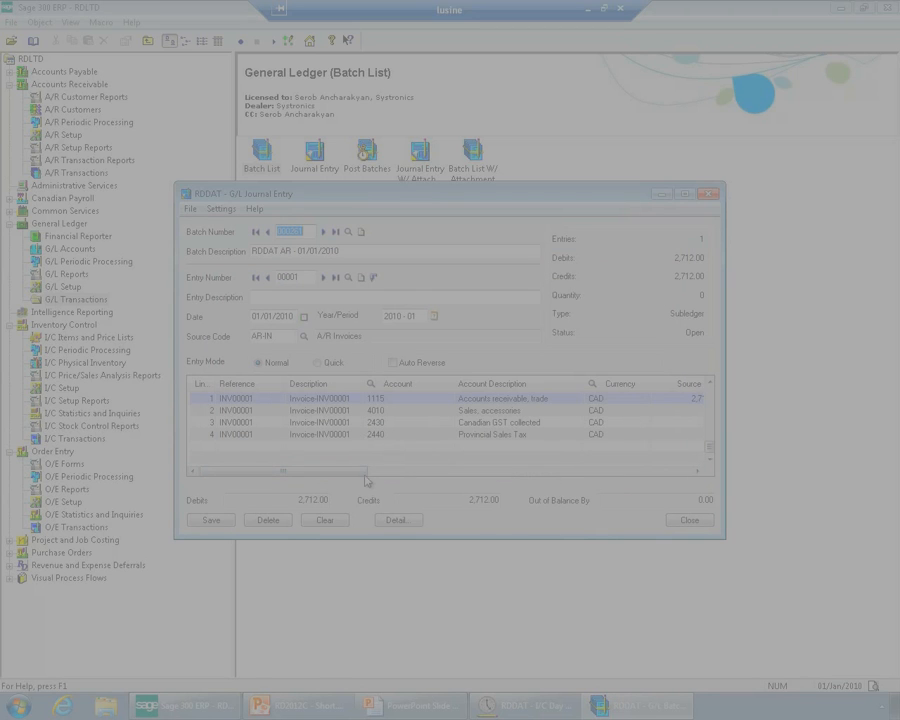
Examine the deferral optional fields on the journal entry's "Sales, accessories" line
left_click_drag(362, 478, 374, 476)
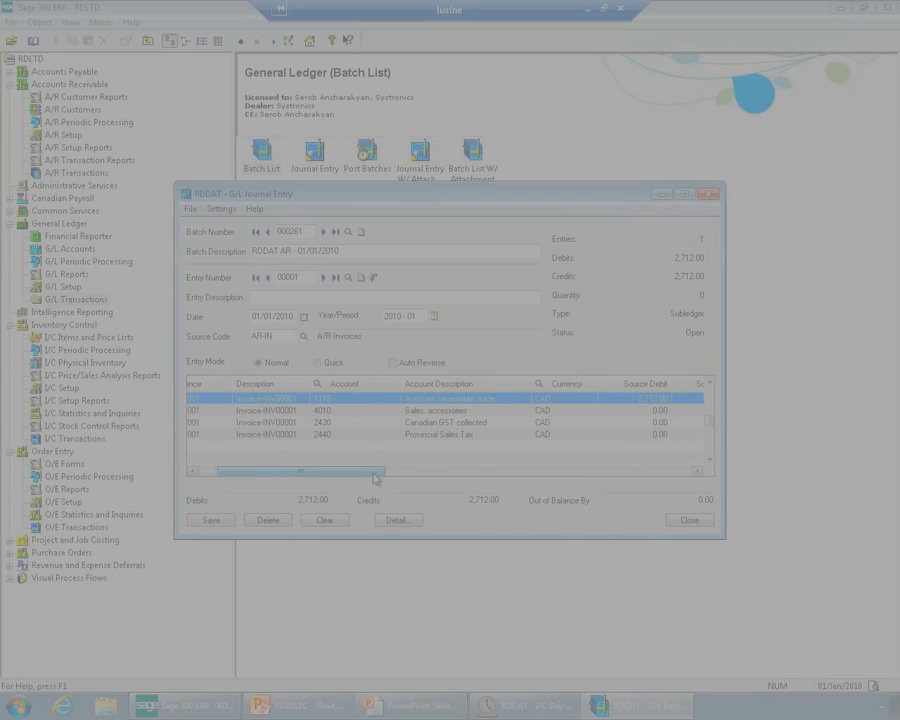
left_click(362, 411)
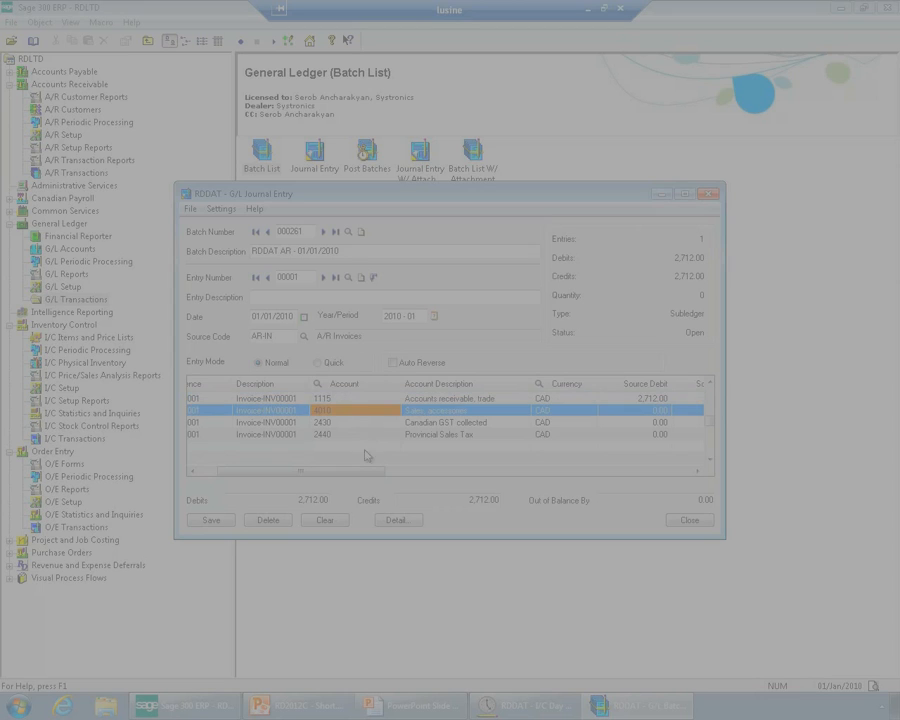
left_click_drag(362, 477, 642, 476)
left_click(481, 386)
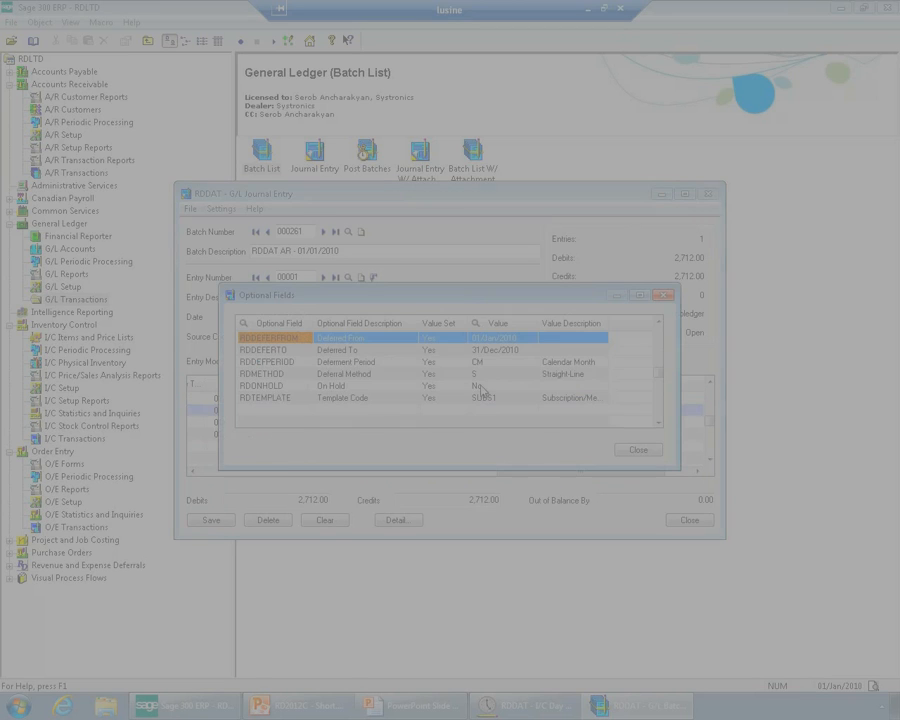
left_click(410, 375)
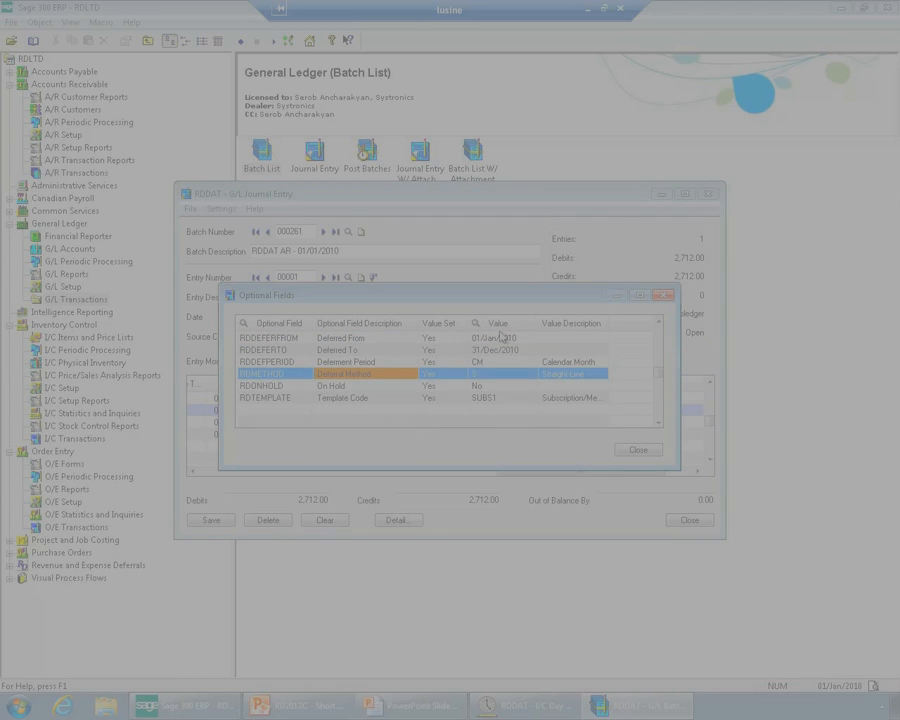
Close the optional fields and journal entry, and post batch 000261 from the General Ledger batch list
left_click(638, 450)
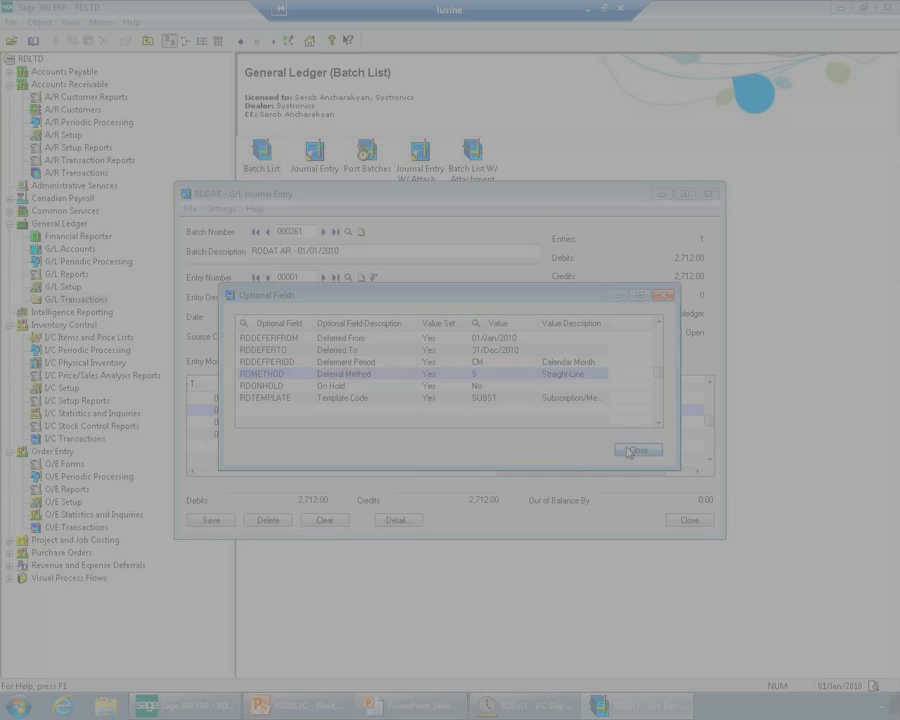
left_click(690, 522)
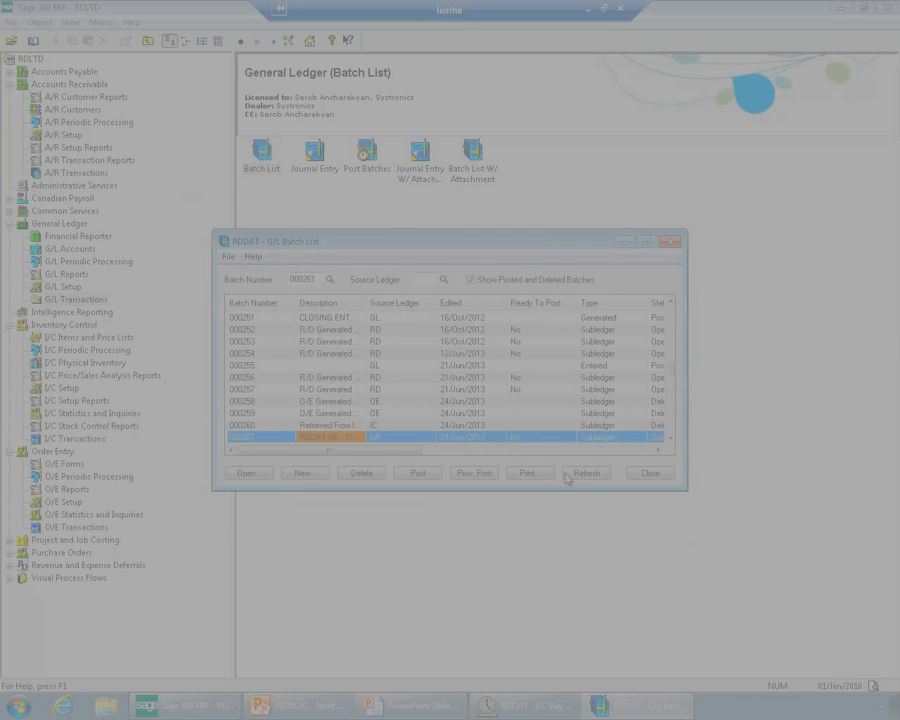
double_click(525, 444)
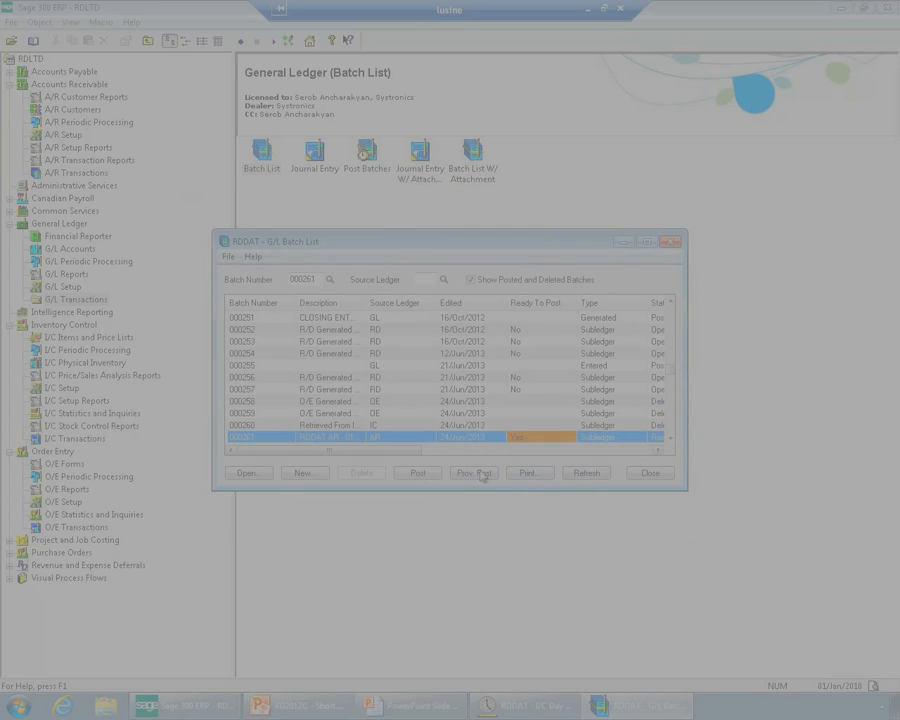
left_click(418, 472)
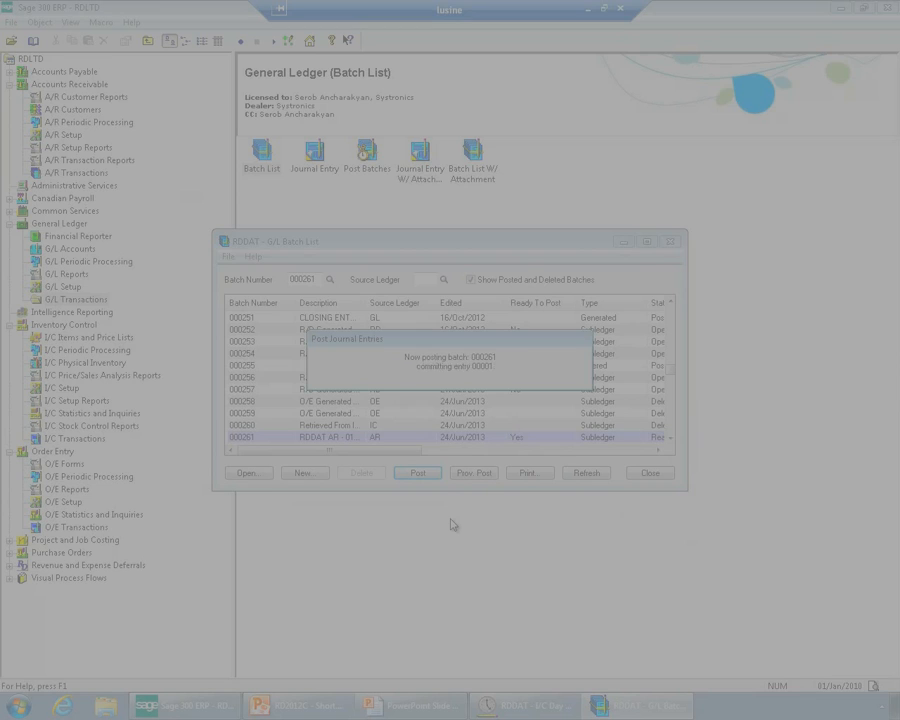
left_click(494, 388)
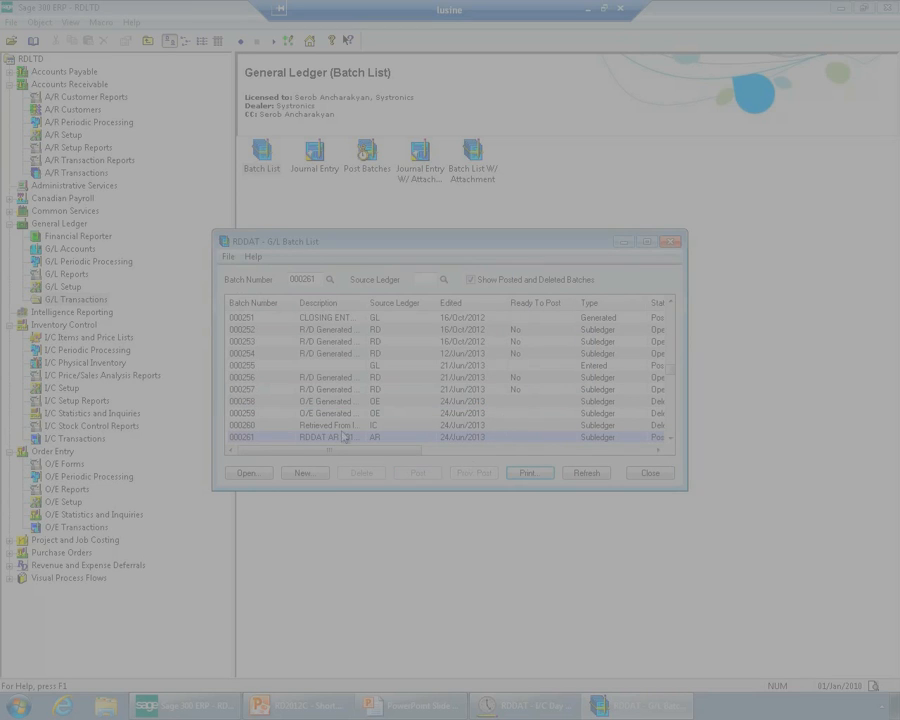
Run Deferral Processing in Revenue and Expense Deferrals for 01/Jan/2010, accepting the earlier deferral date, and close the form
left_click(110, 566)
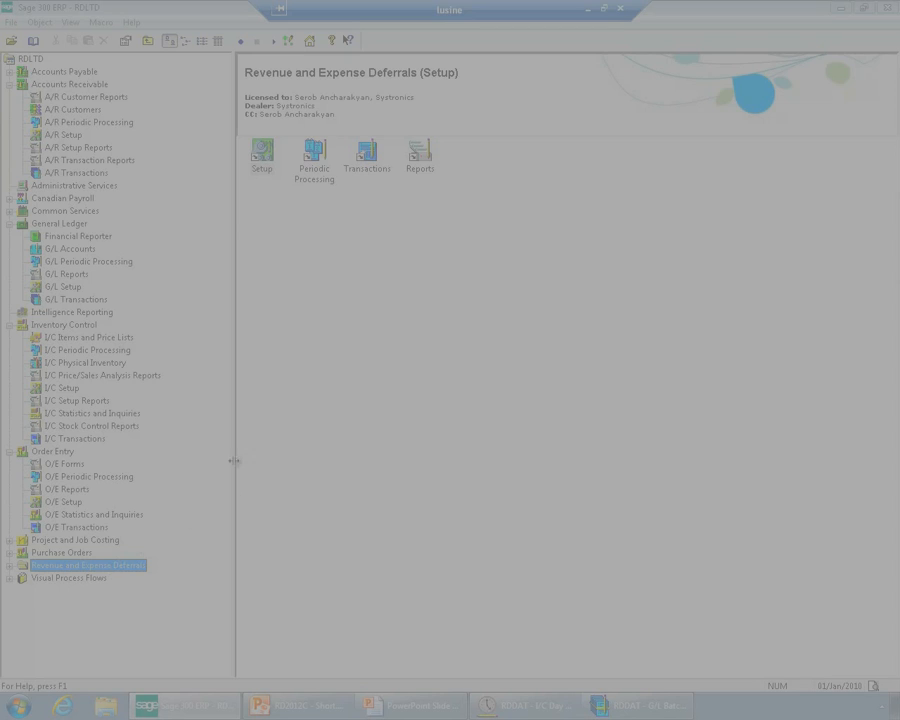
double_click(316, 176)
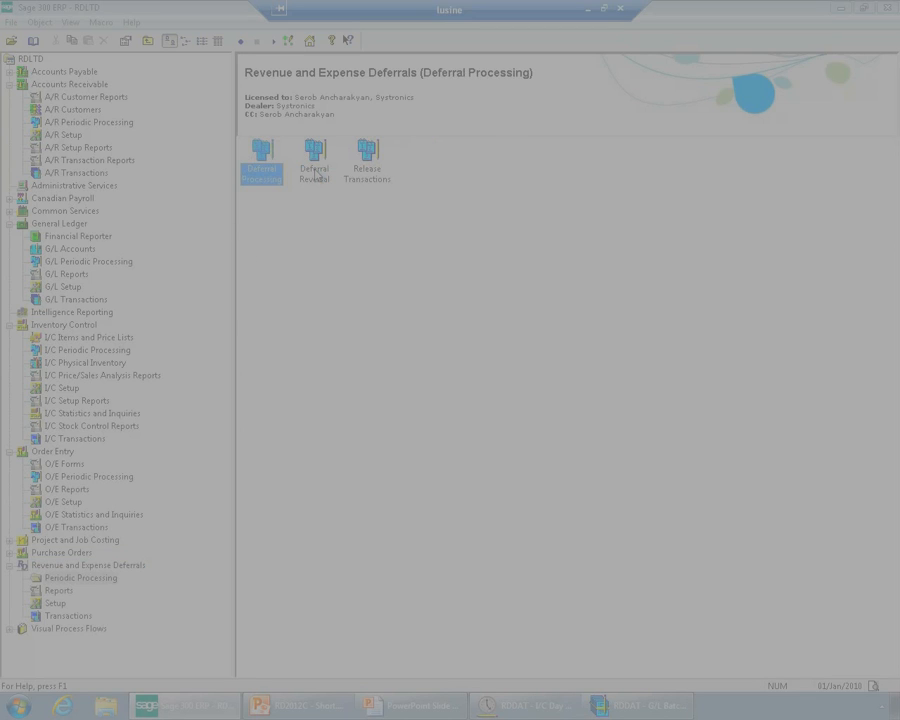
double_click(265, 170)
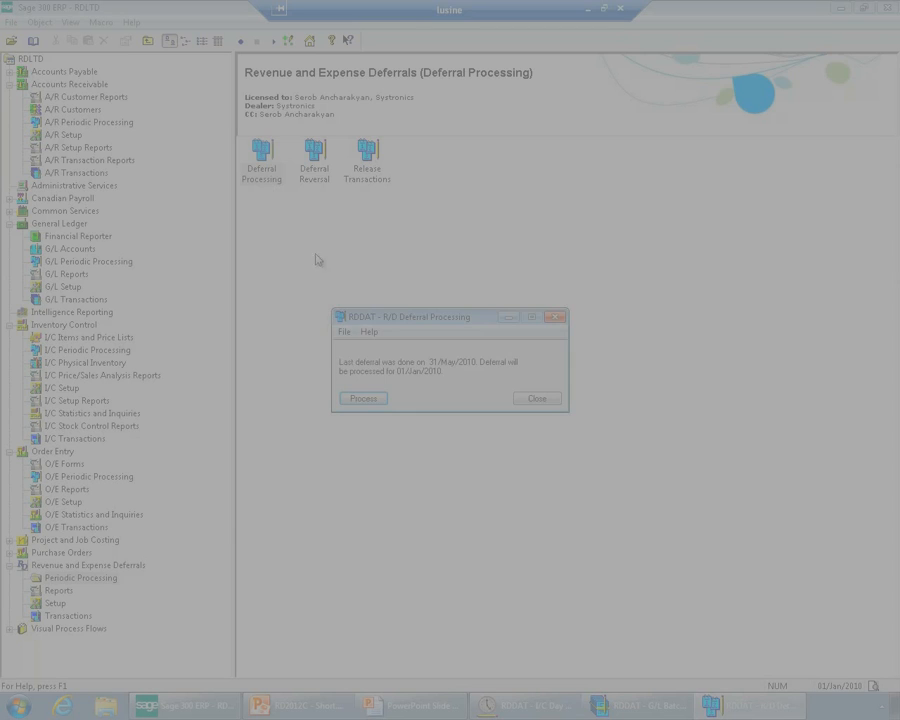
left_click(361, 398)
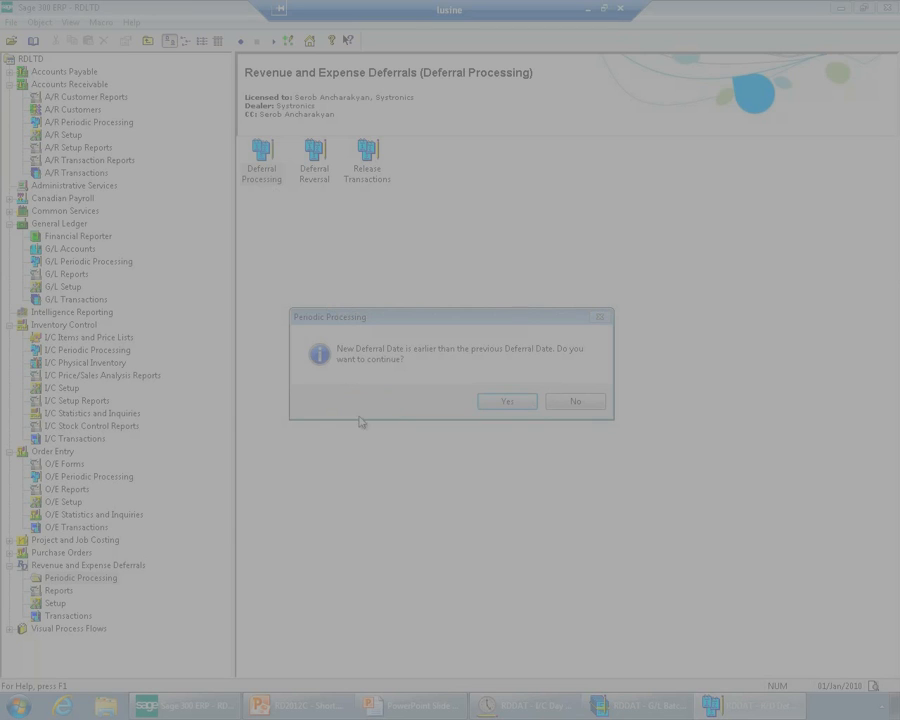
left_click(494, 398)
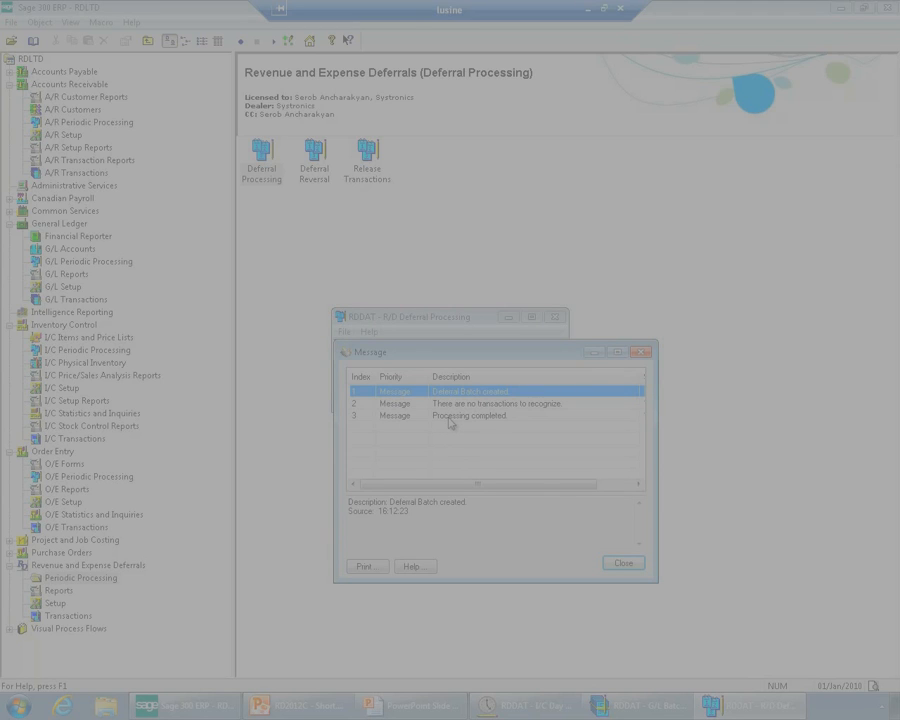
left_click(622, 563)
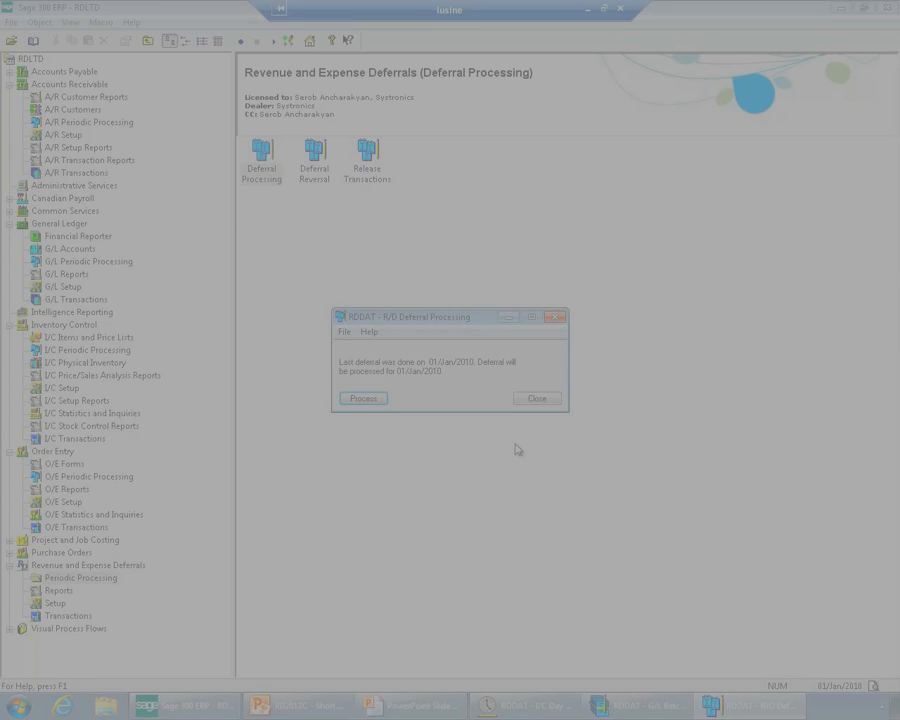
left_click(530, 400)
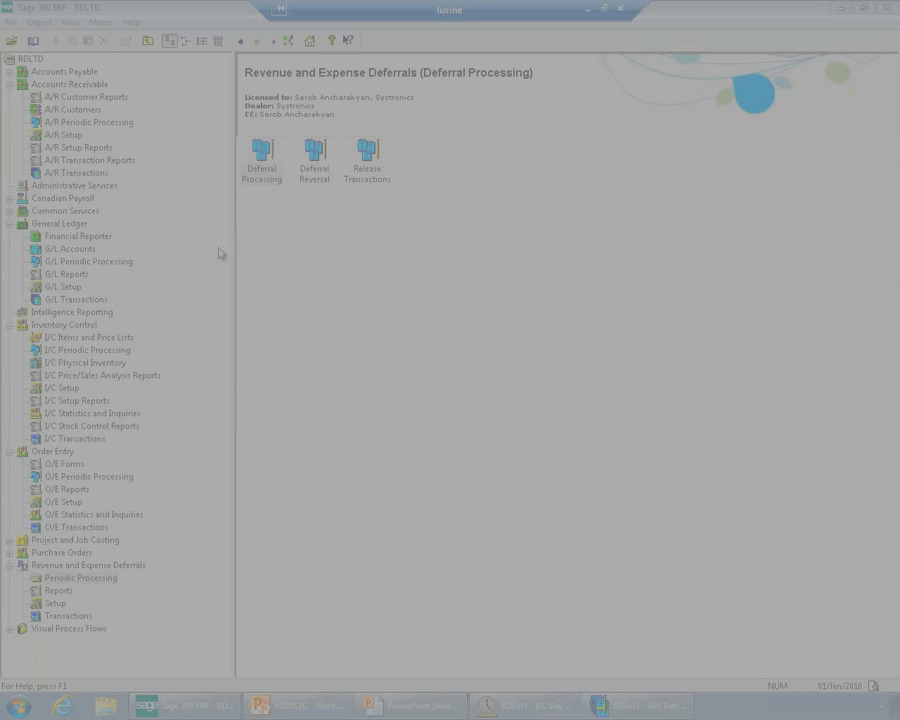
Refresh the General Ledger batch list and open the journal entry of R/D deferral batch 000262
left_click(76, 226)
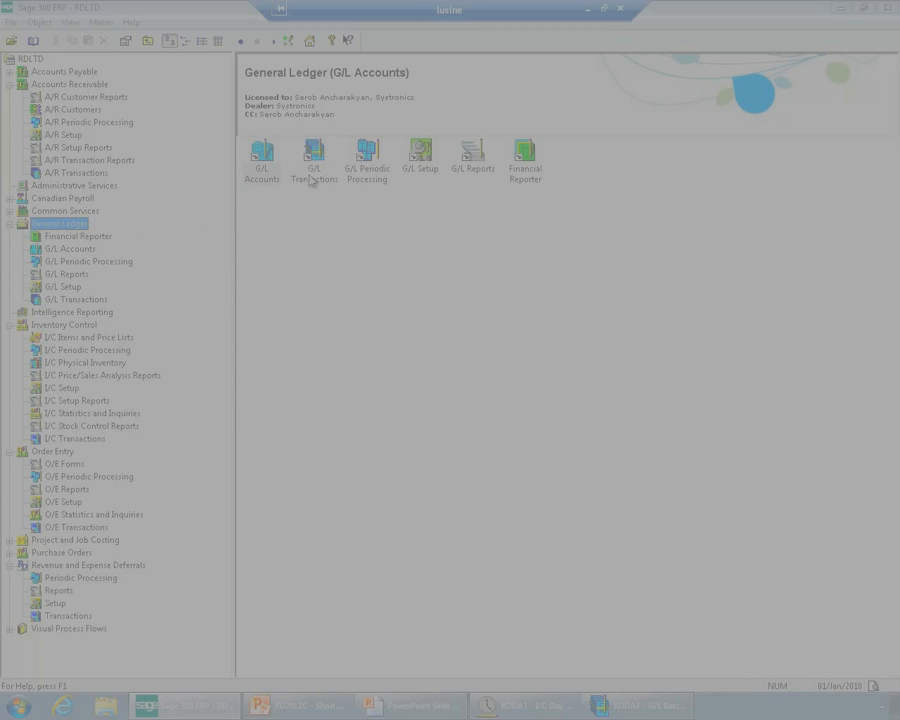
double_click(312, 160)
double_click(263, 170)
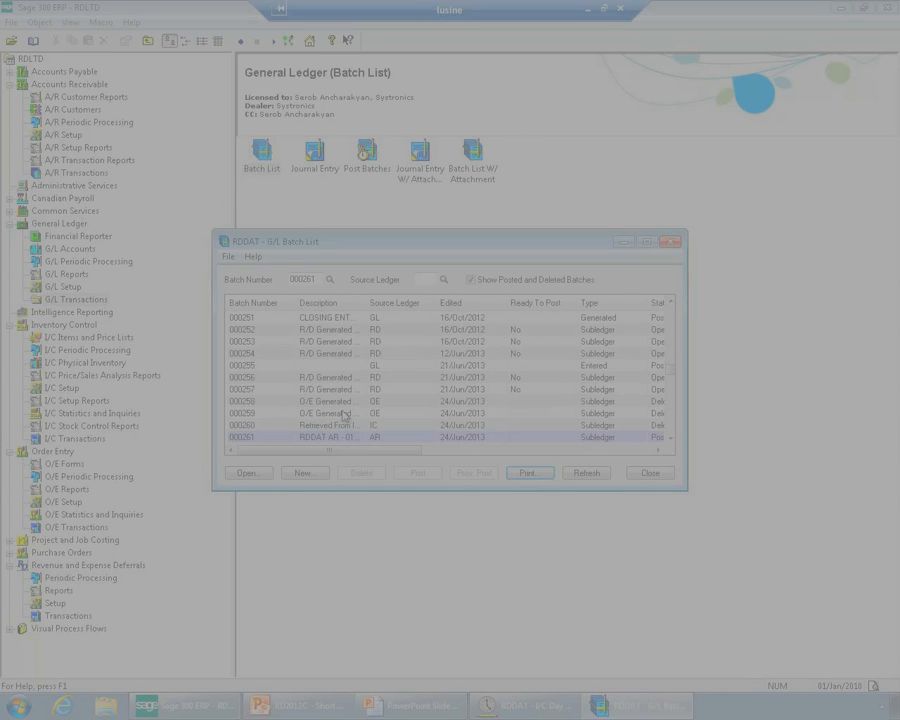
left_click(586, 472)
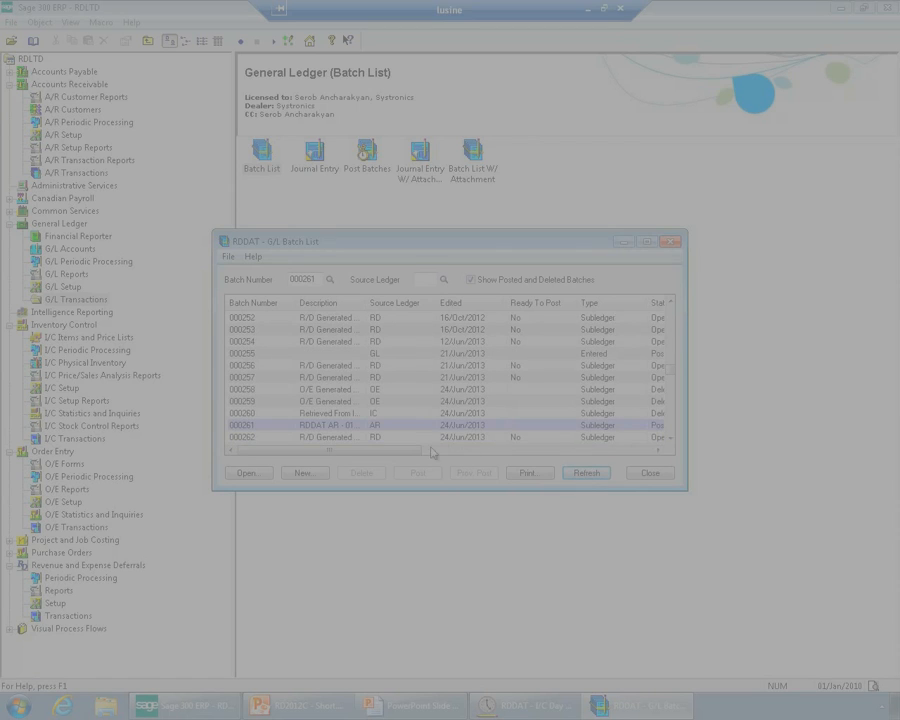
left_click(382, 440)
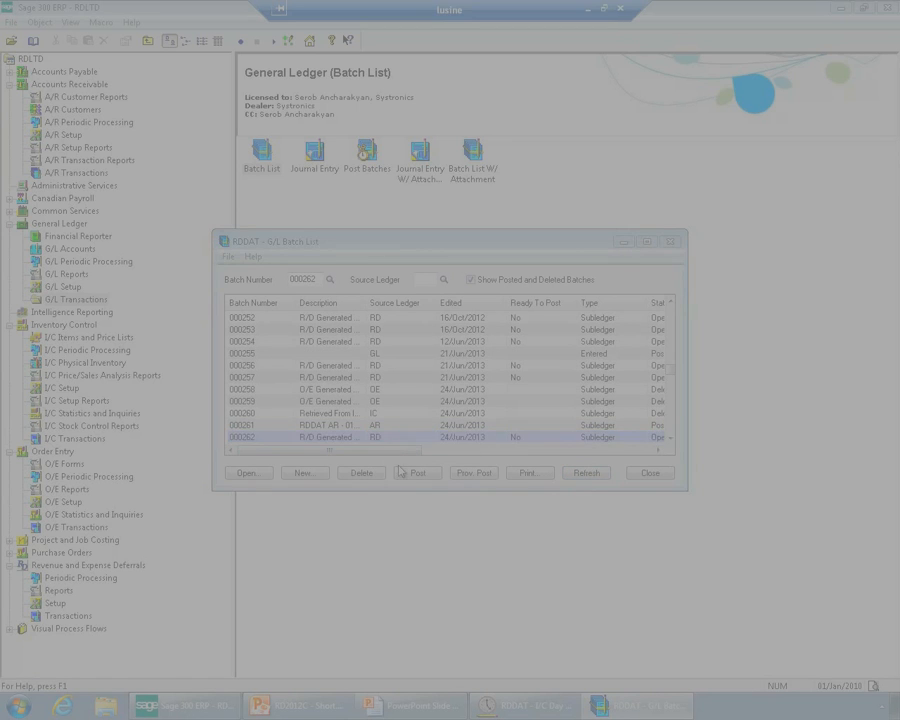
double_click(383, 440)
Examine the accounts, debits and credits on the deferral entry's "Deferred Revenue Account" and "Sales, accessories" lines
left_click_drag(349, 477, 385, 475)
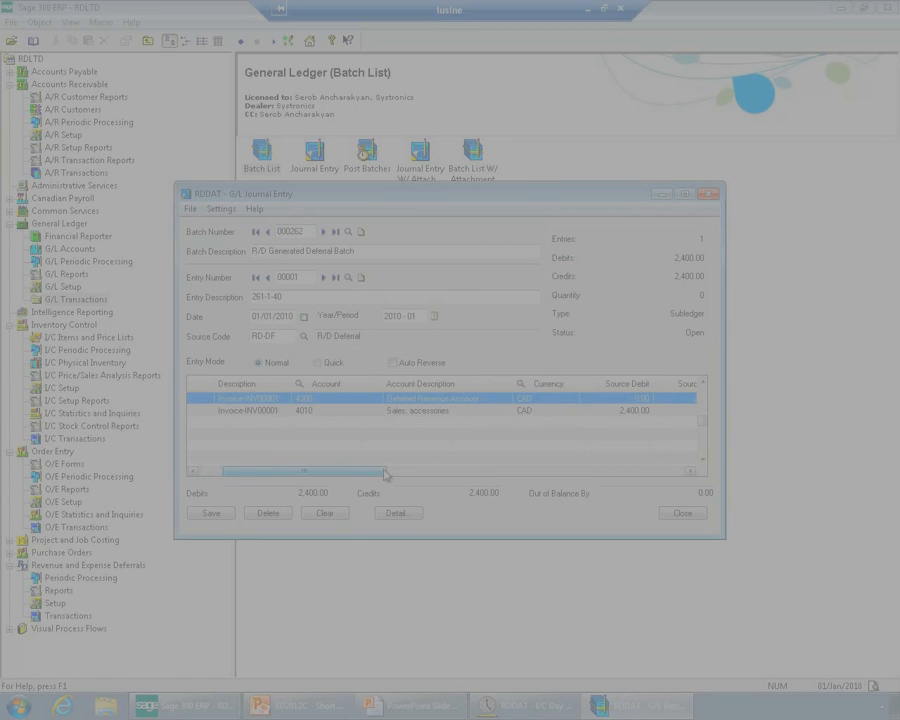
left_click(377, 412)
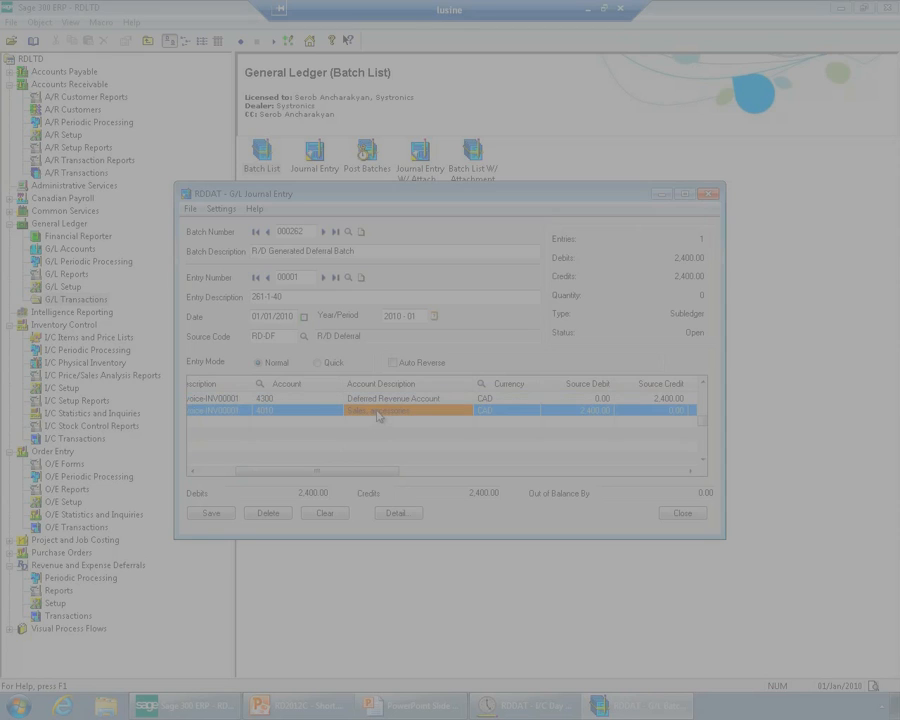
left_click_drag(373, 480, 400, 477)
left_click(570, 398)
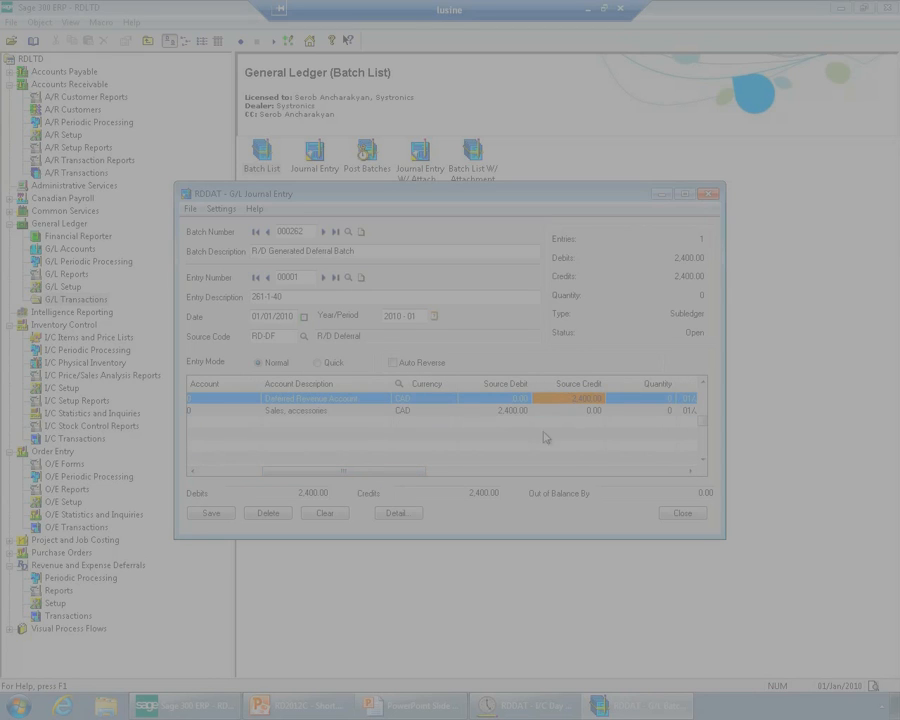
List all deferral transactions in the Transactions Inquiry without filters and open the details of the batch 000261 transaction
left_click(82, 614)
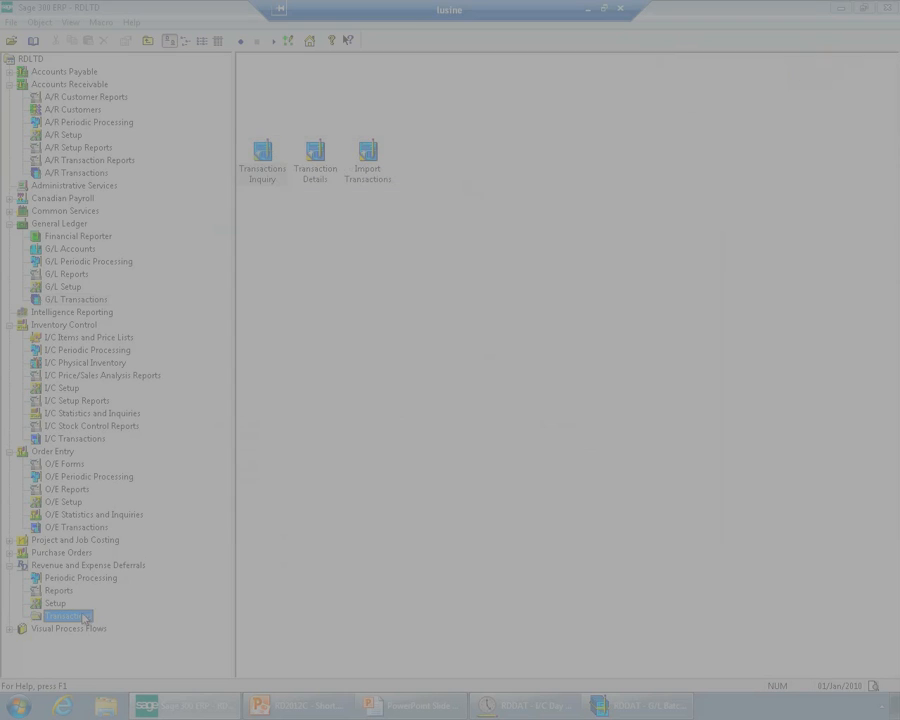
left_click(266, 180)
double_click(267, 181)
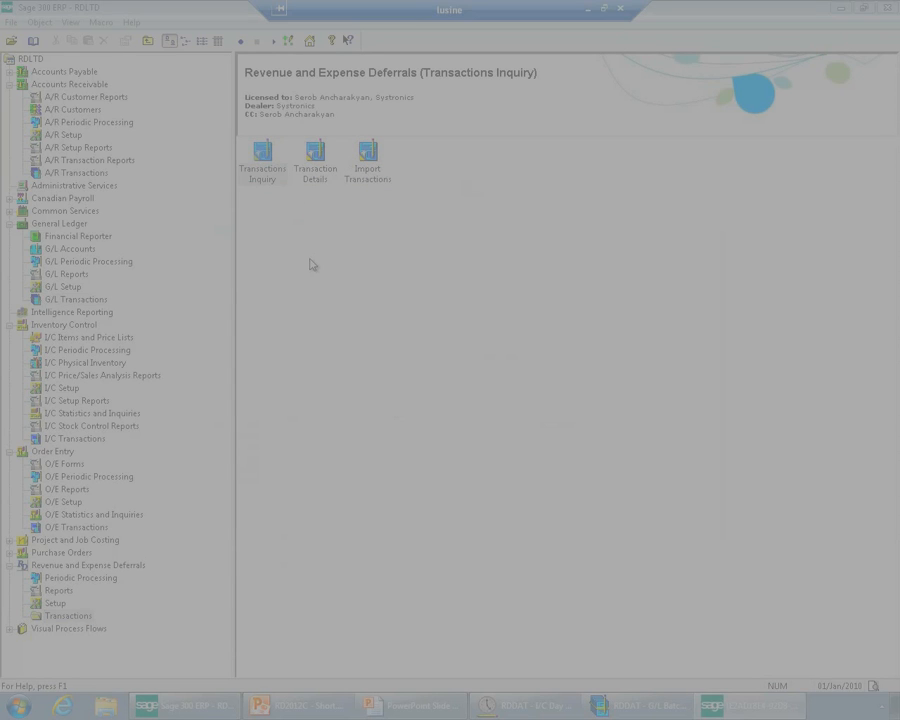
left_click(644, 343)
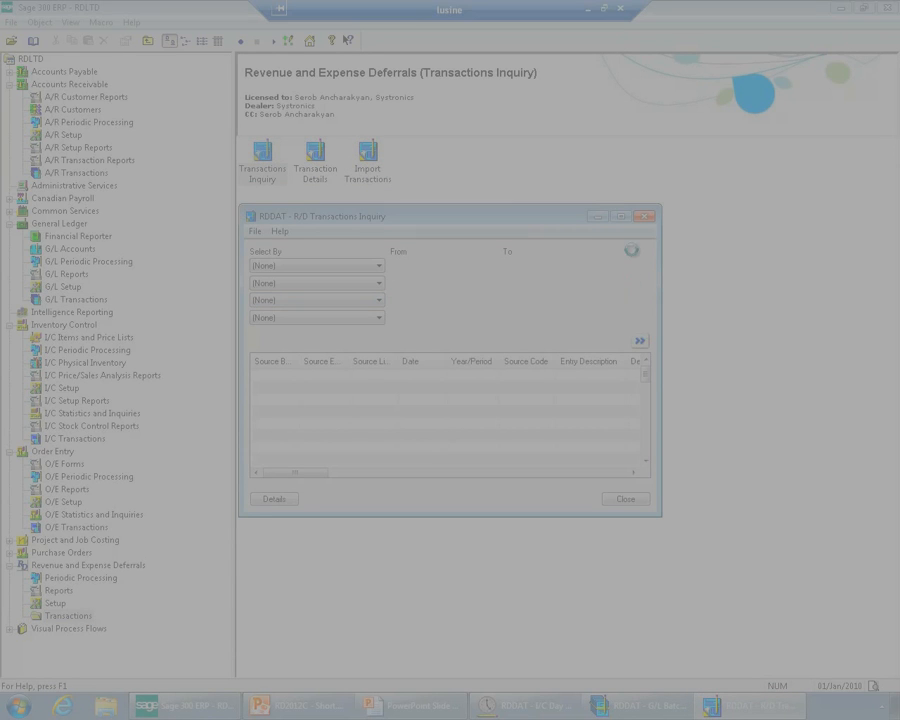
left_click(623, 217)
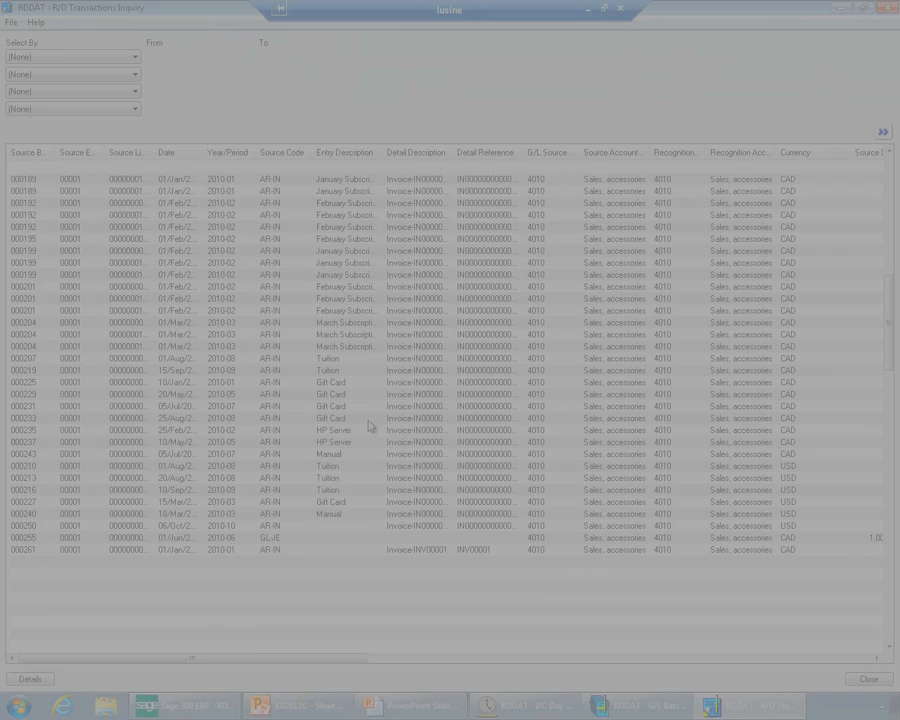
left_click(218, 550)
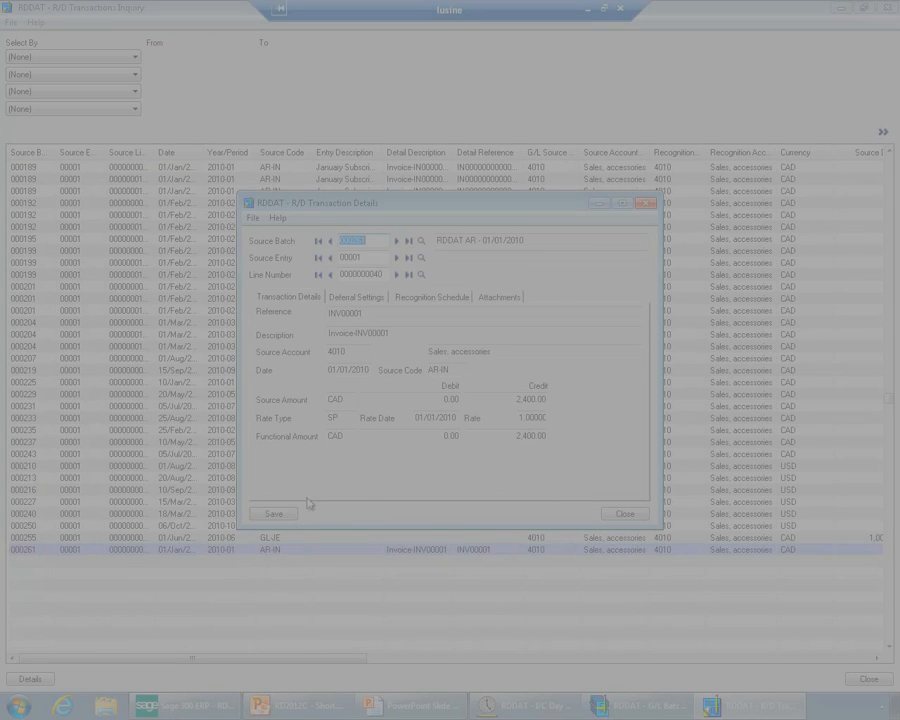
Examine the transaction's monthly recognition schedule in full size, and close the transaction details and the inquiry
left_click(431, 299)
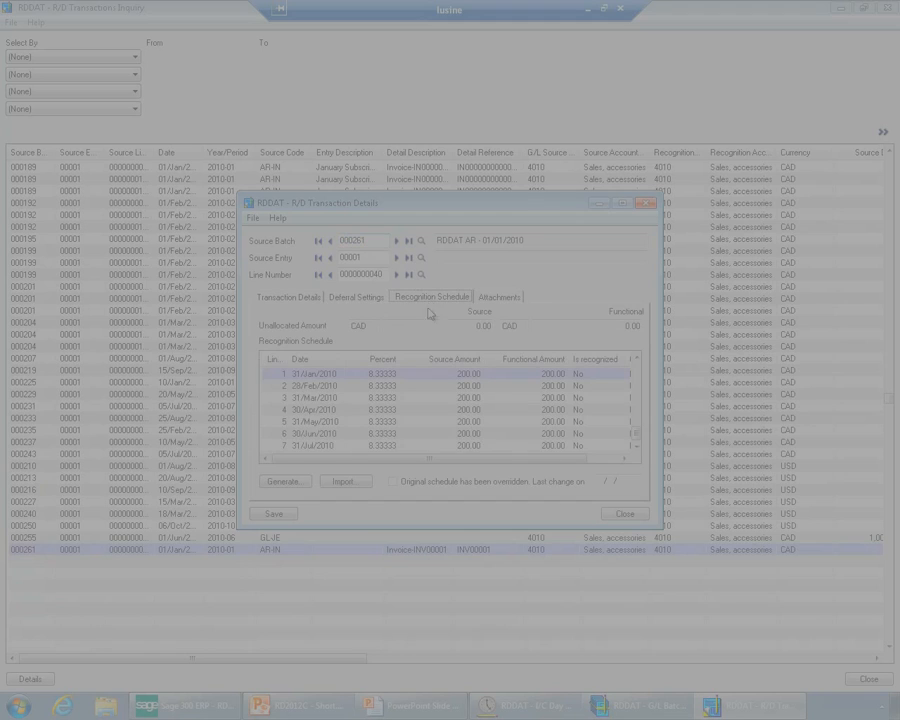
left_click(620, 205)
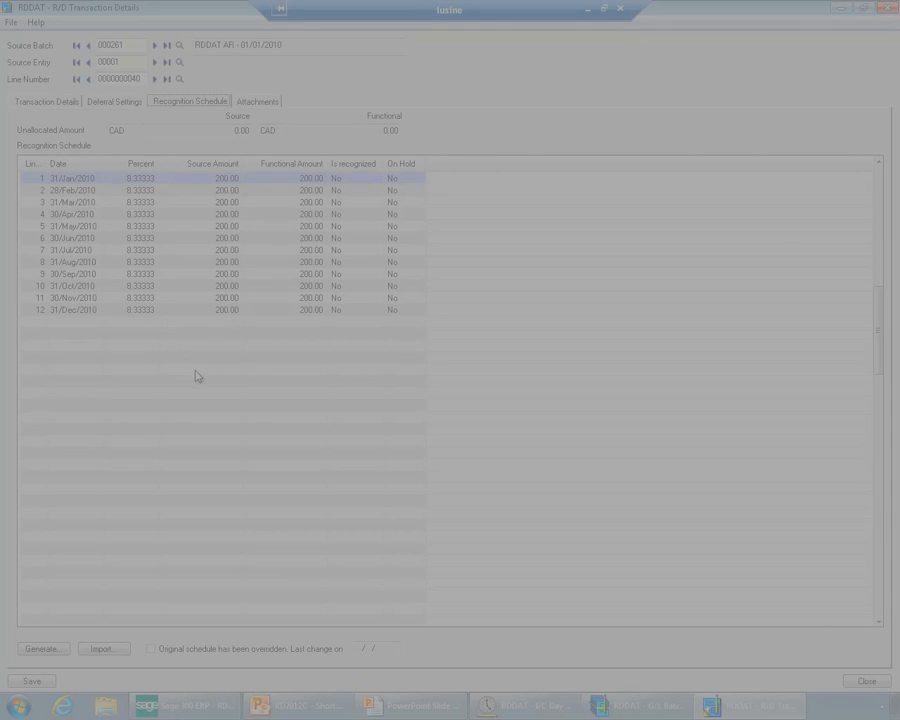
left_click(73, 181)
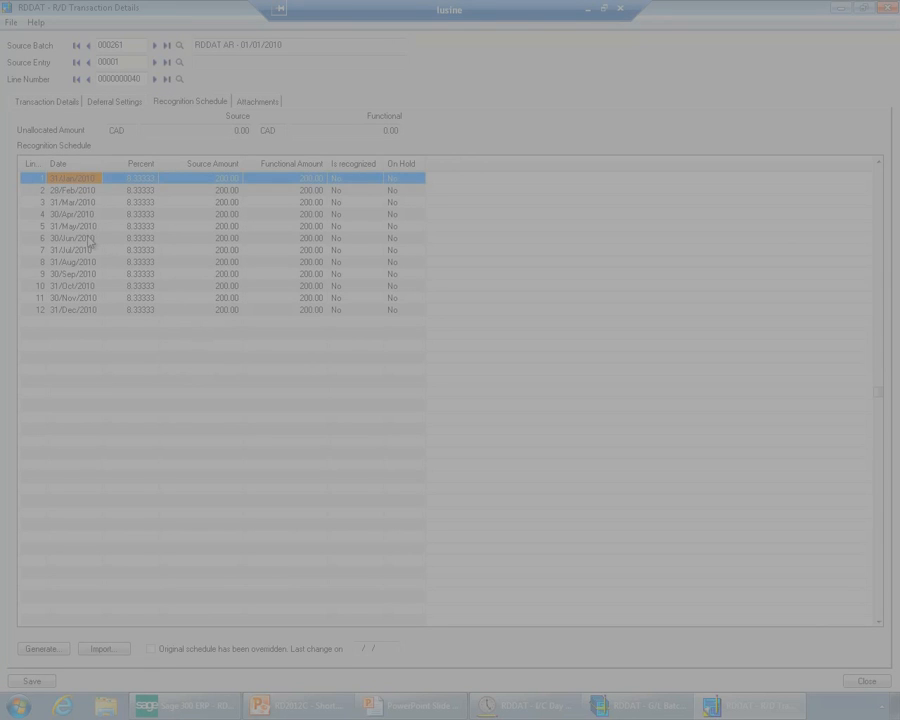
left_click(75, 191)
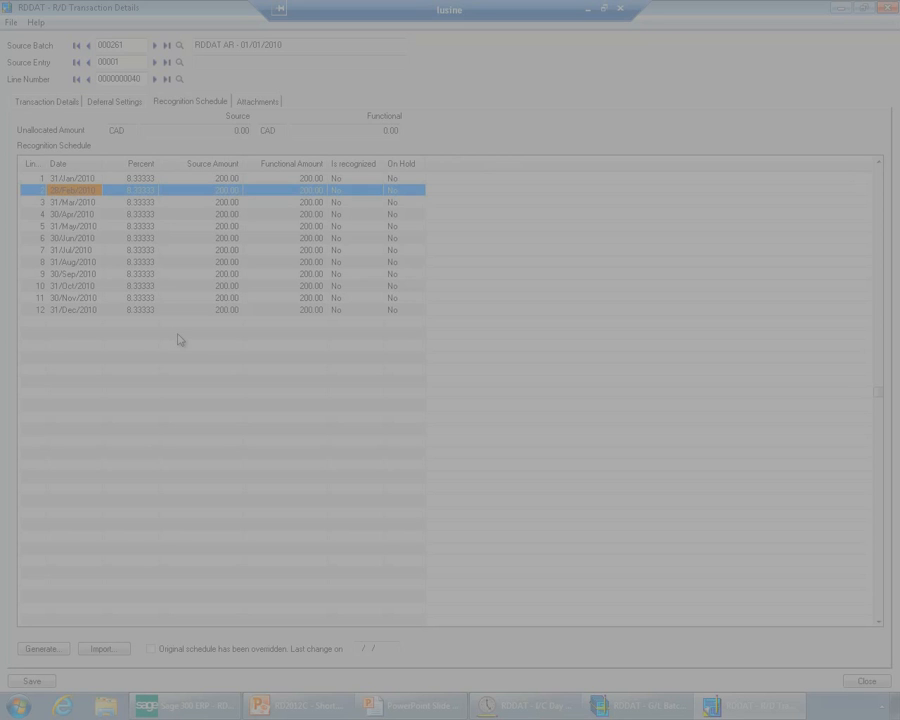
left_click(876, 682)
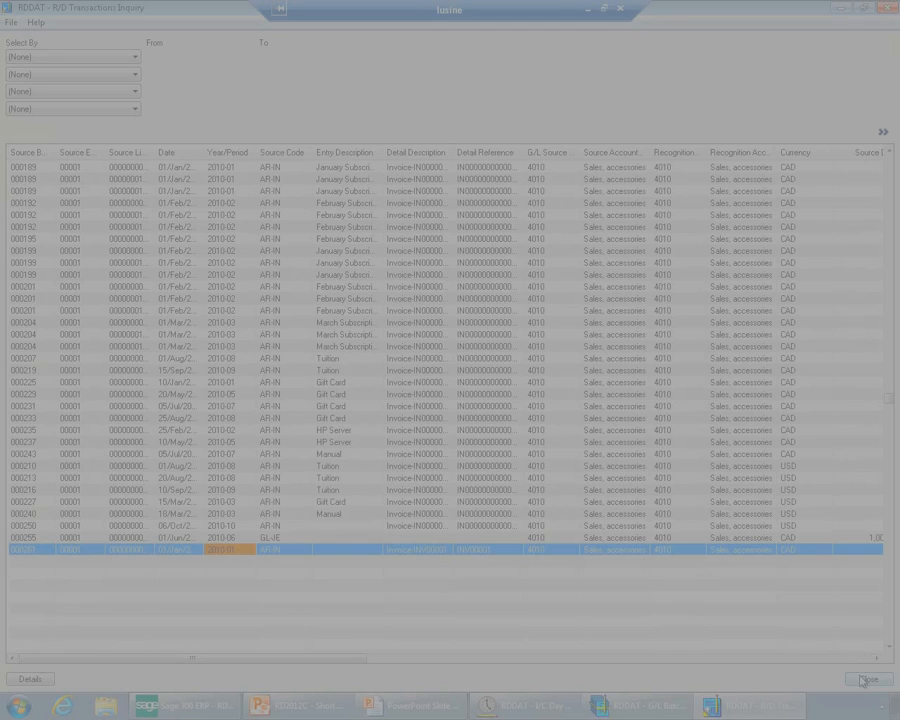
left_click(866, 679)
Close the open I/C day end, G/L journal entry and G/L batch list windows
double_click(262, 152)
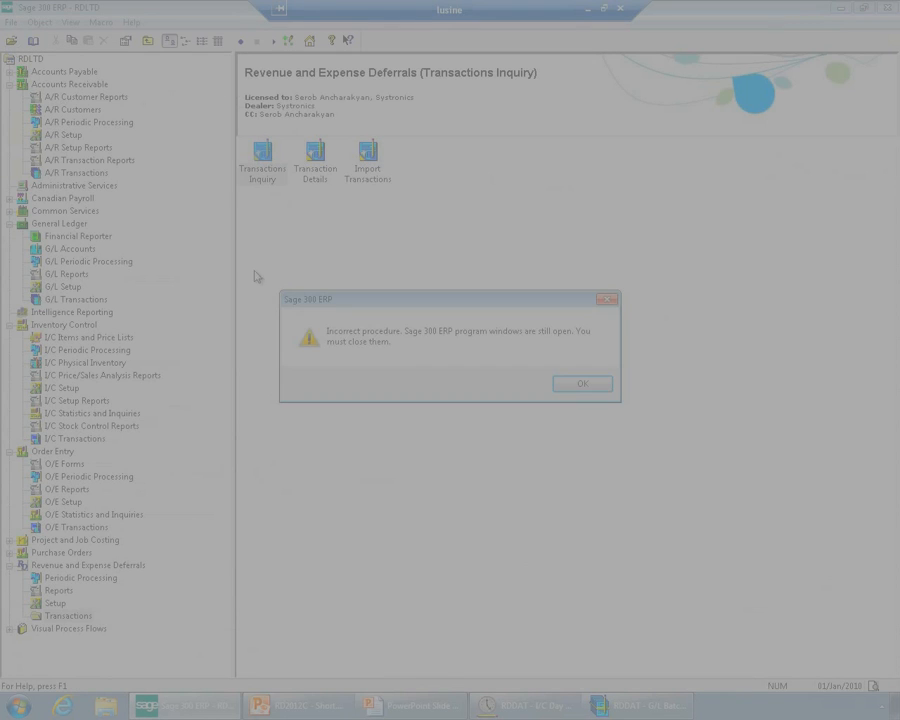
left_click(567, 385)
left_click(627, 468)
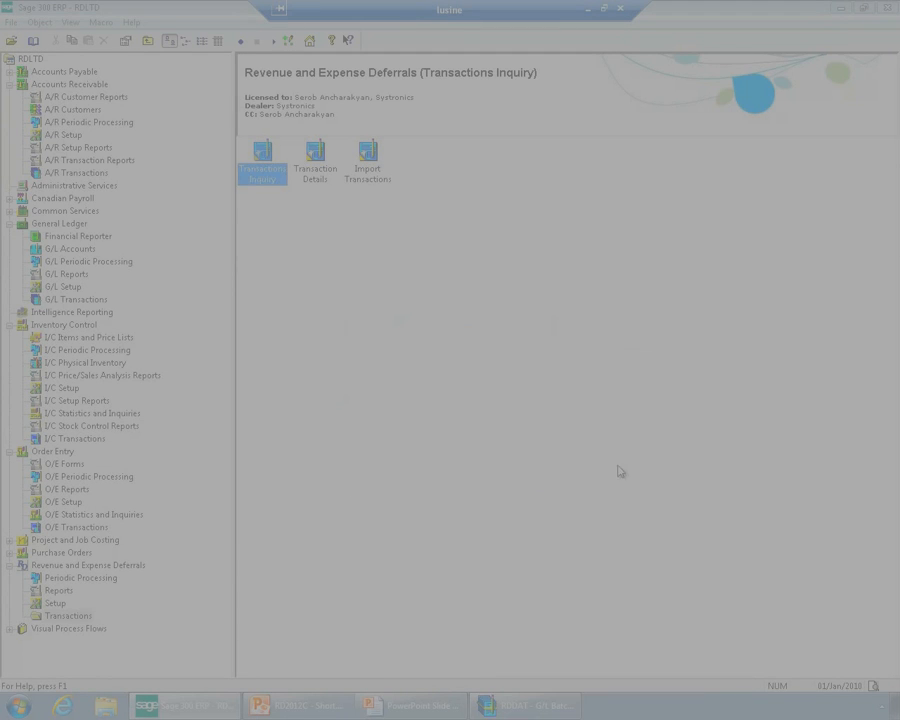
right_click(490, 705)
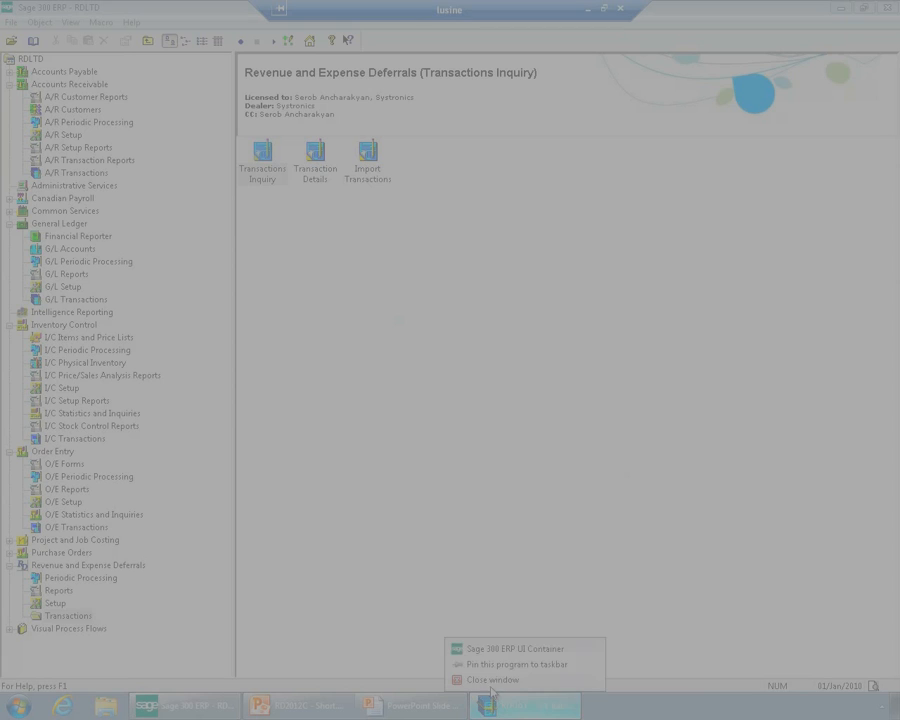
left_click(484, 681)
left_click(684, 513)
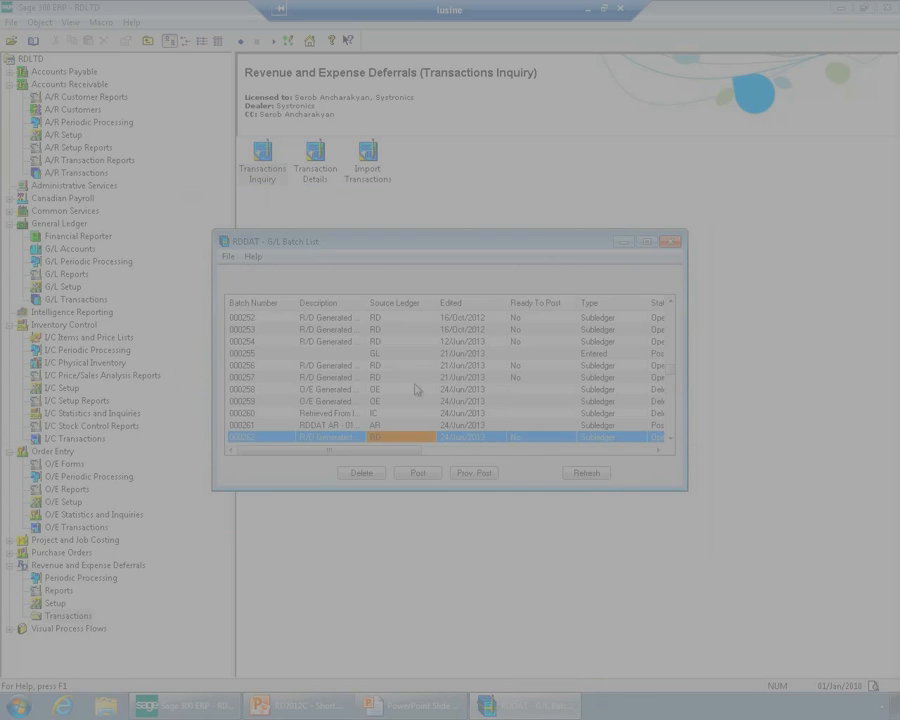
left_click(646, 470)
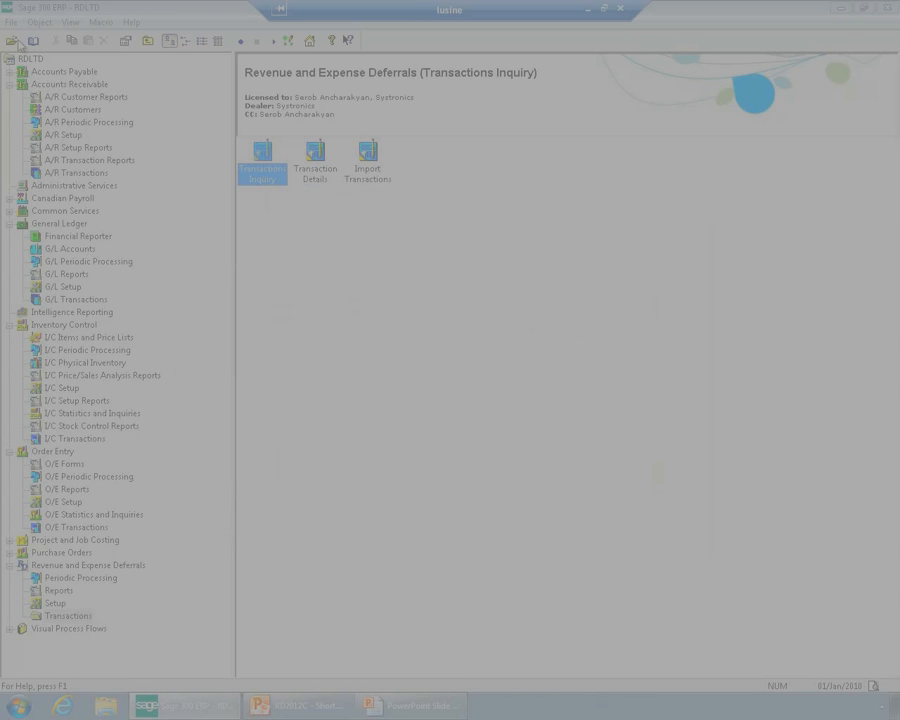
Reopen company RDDAT with the session date set to 28 February 2010
left_click(15, 41)
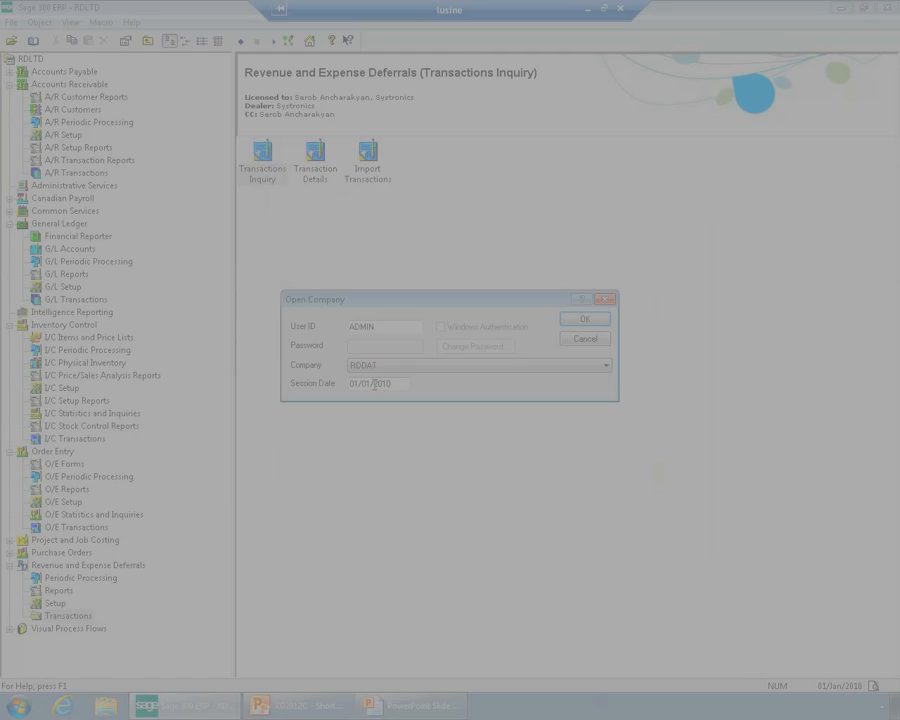
left_click_drag(374, 384, 285, 383)
type("28")
left_click(587, 321)
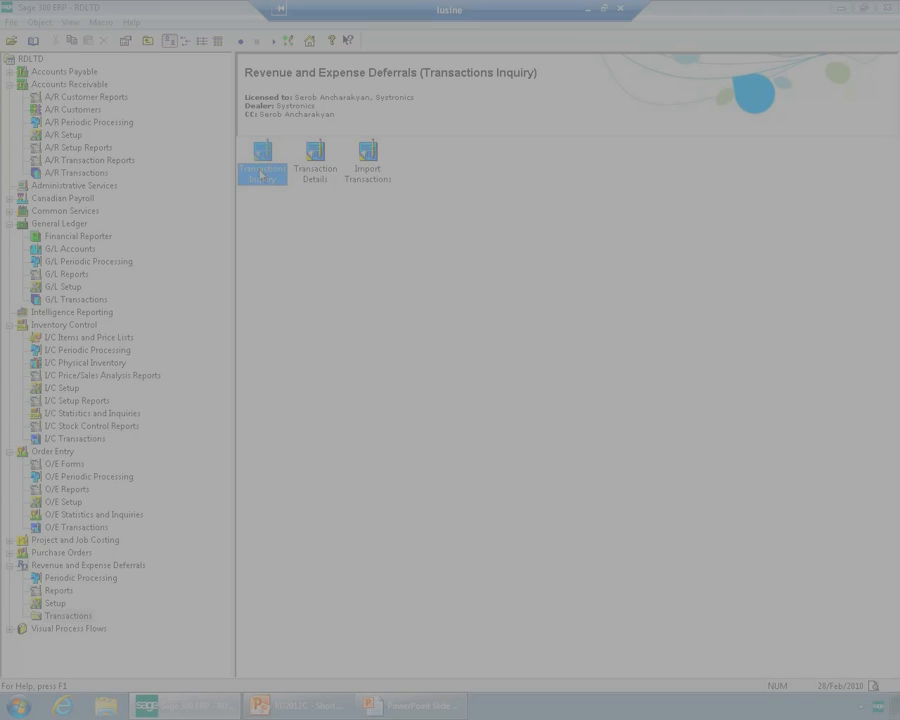
Run Deferral Processing for 28 February 2010, check the processing messages, and close the message and processing windows
left_click(100, 579)
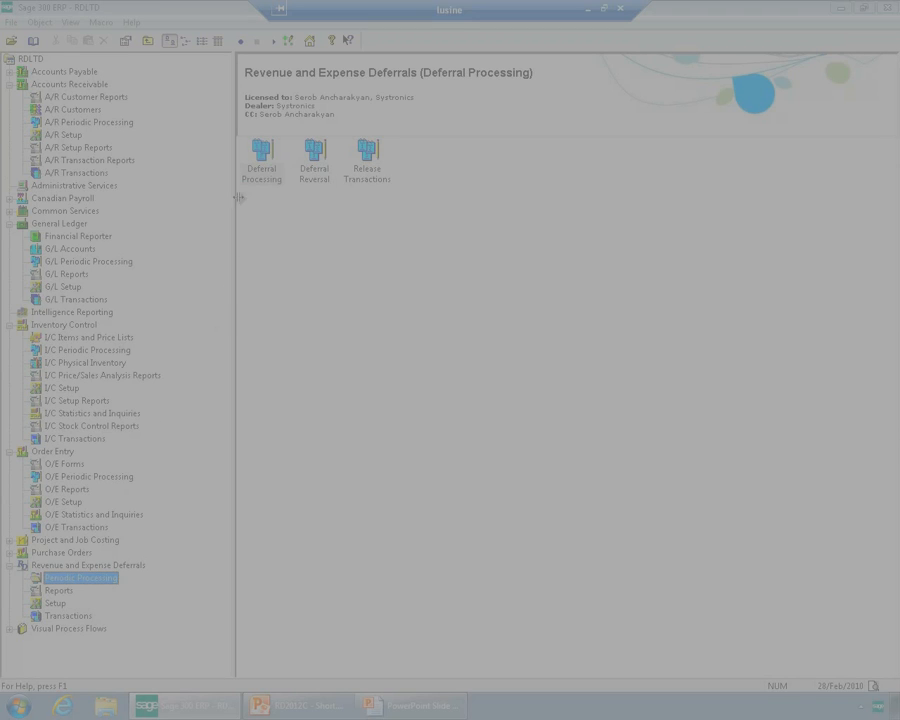
double_click(261, 155)
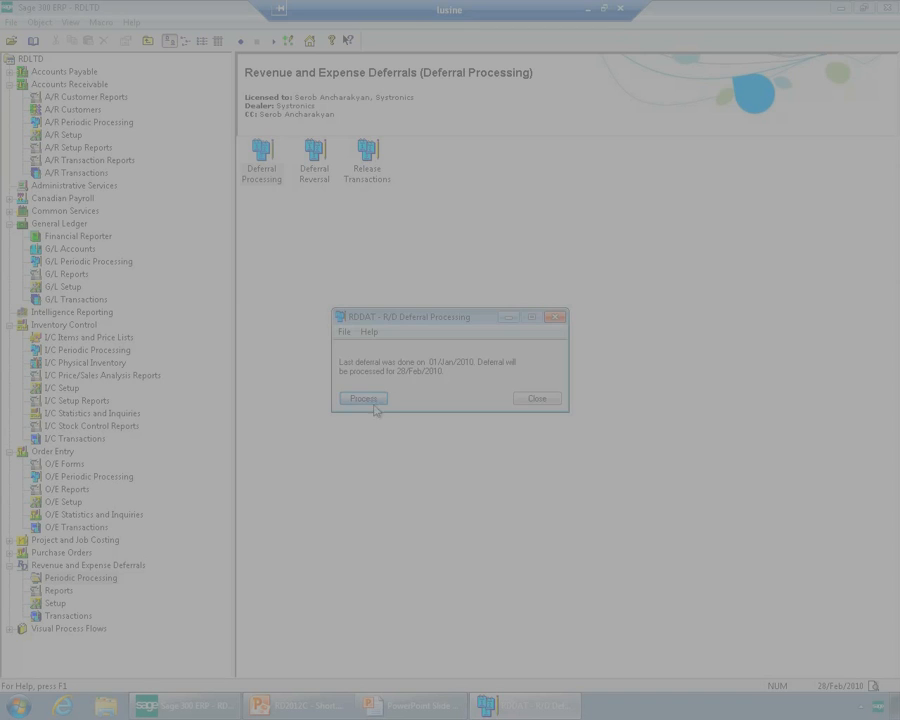
left_click(372, 401)
left_click(505, 402)
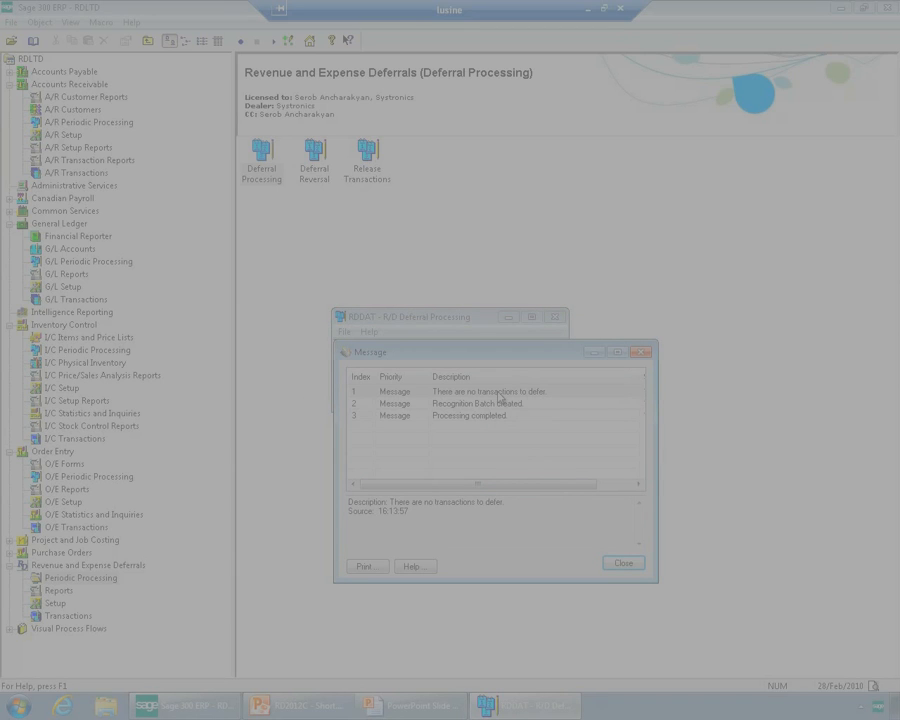
left_click(498, 392)
left_click(482, 405)
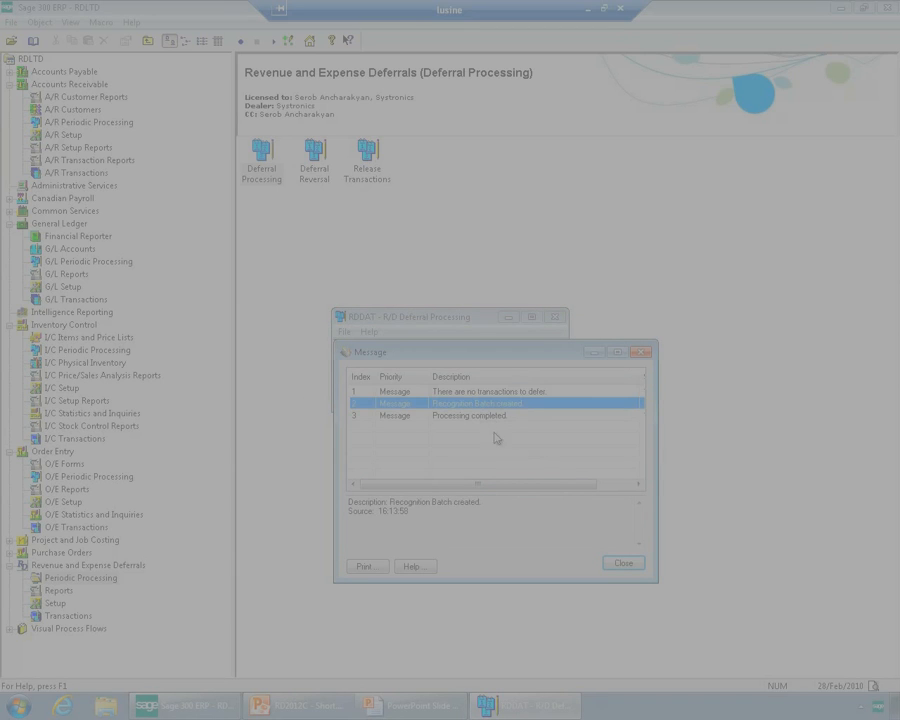
left_click(624, 563)
left_click(516, 402)
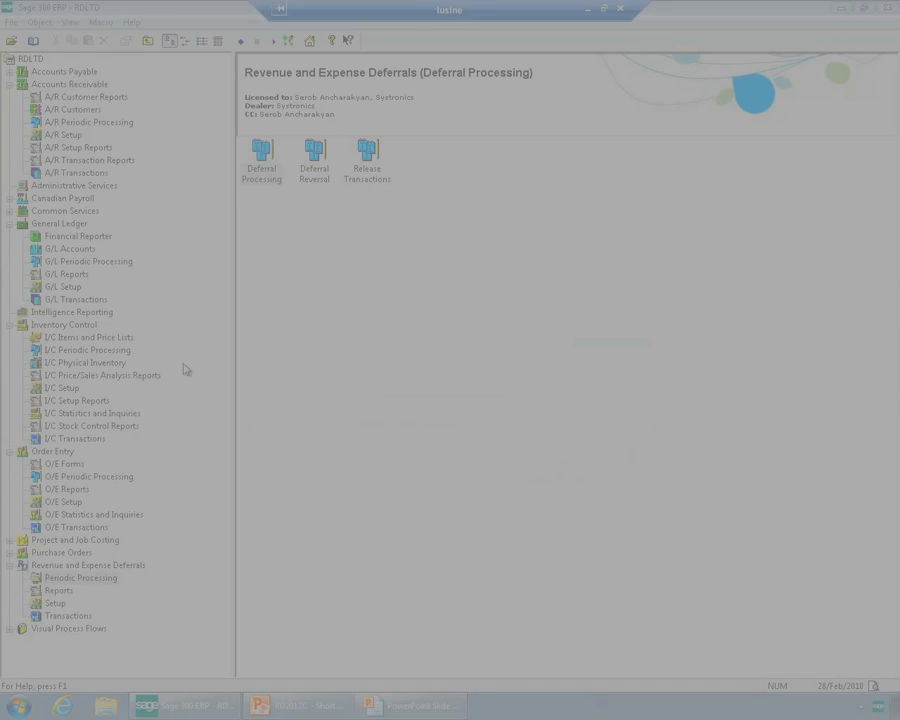
Open the R/D generated recognition batch 000263 from the General Ledger batch list
left_click(72, 313)
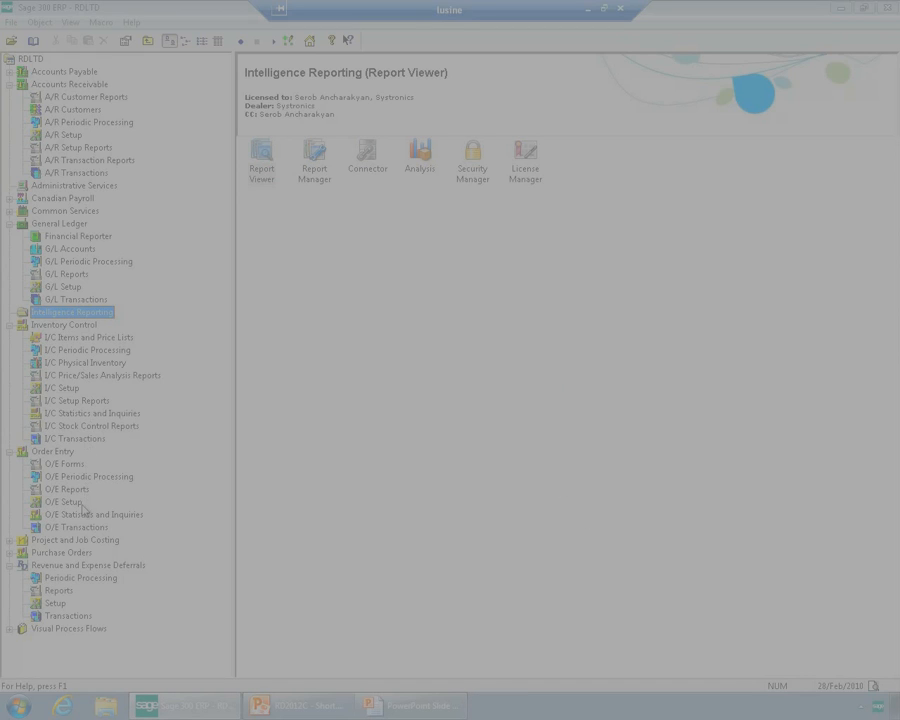
left_click(57, 224)
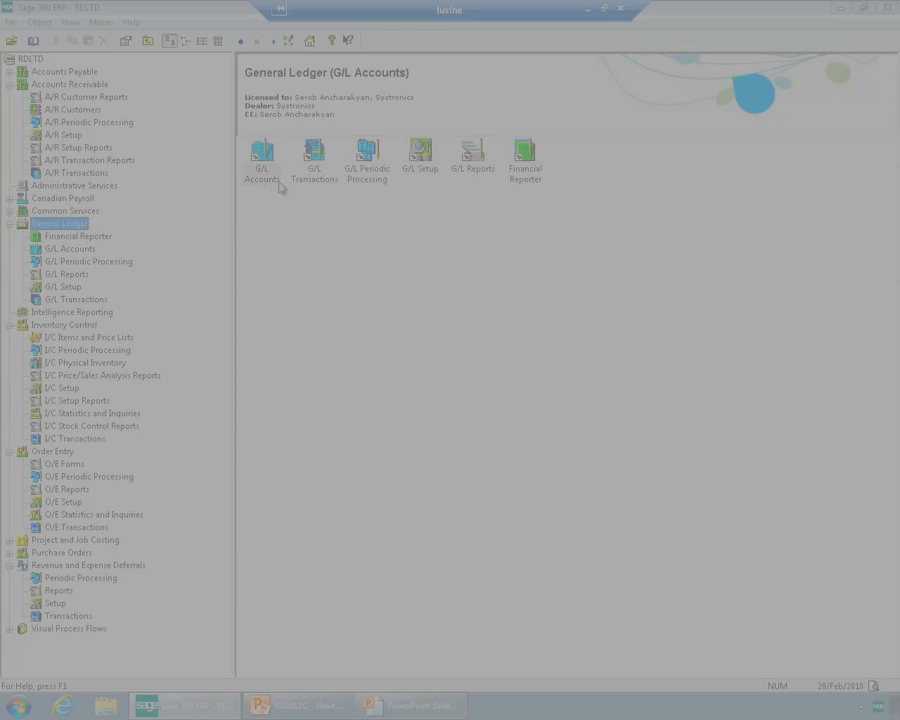
double_click(316, 174)
double_click(270, 172)
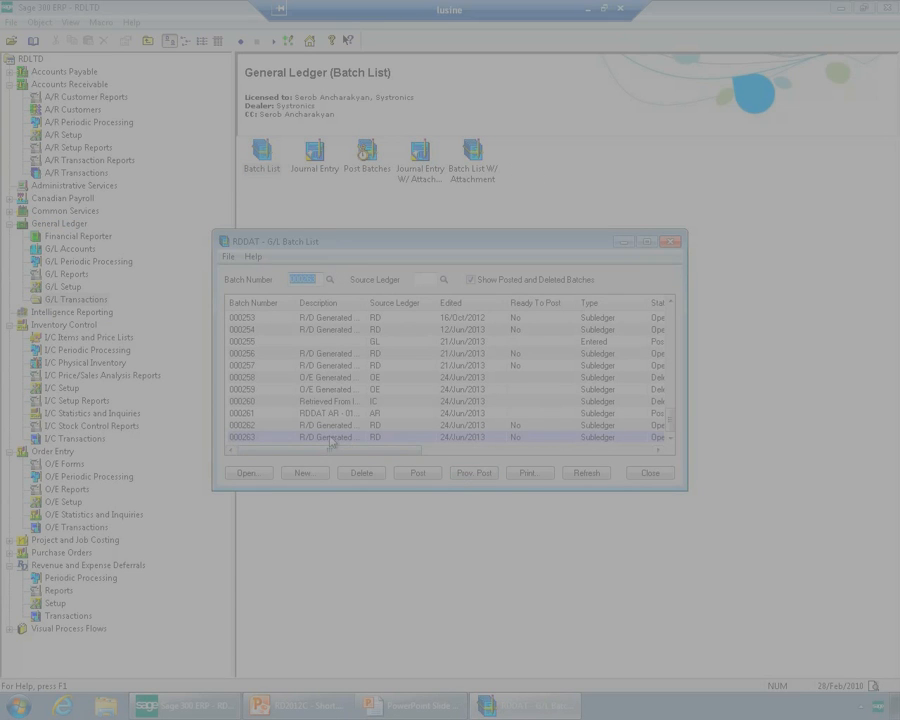
double_click(366, 437)
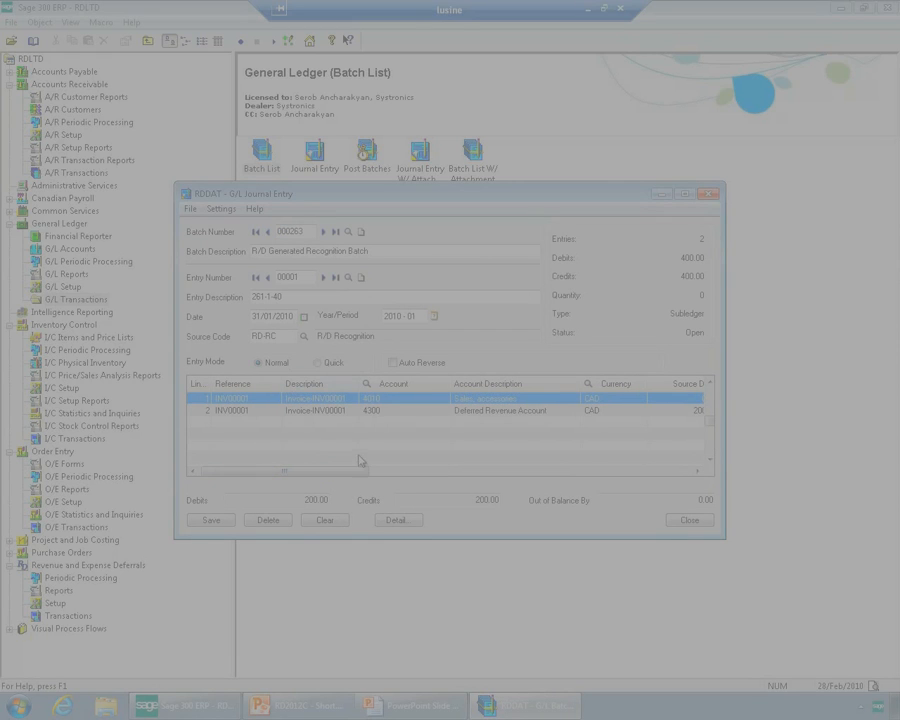
Examine the accounts, amounts and dates of both entries in the recognition batch, and close the journal entry and batch list
left_click_drag(340, 478, 388, 480)
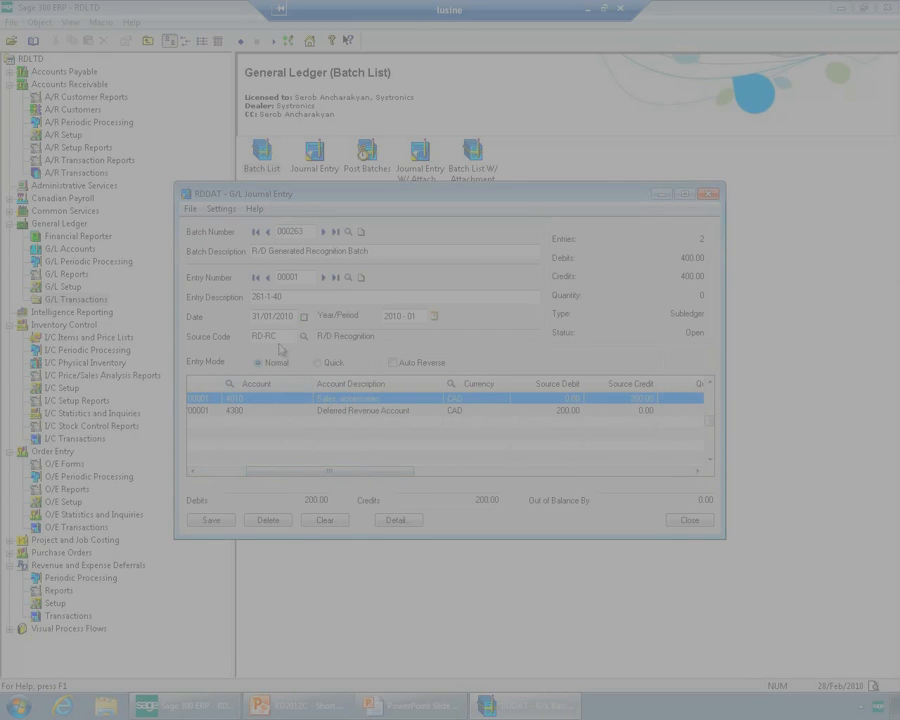
left_click(268, 315)
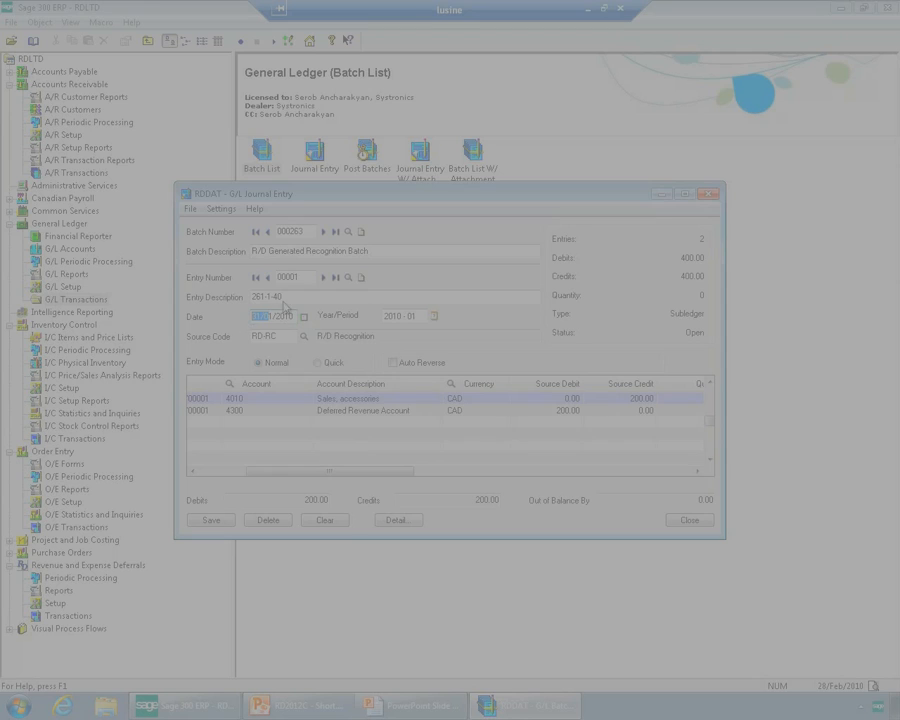
left_click(322, 277)
left_click_drag(280, 314, 233, 314)
left_click(684, 521)
left_click(652, 474)
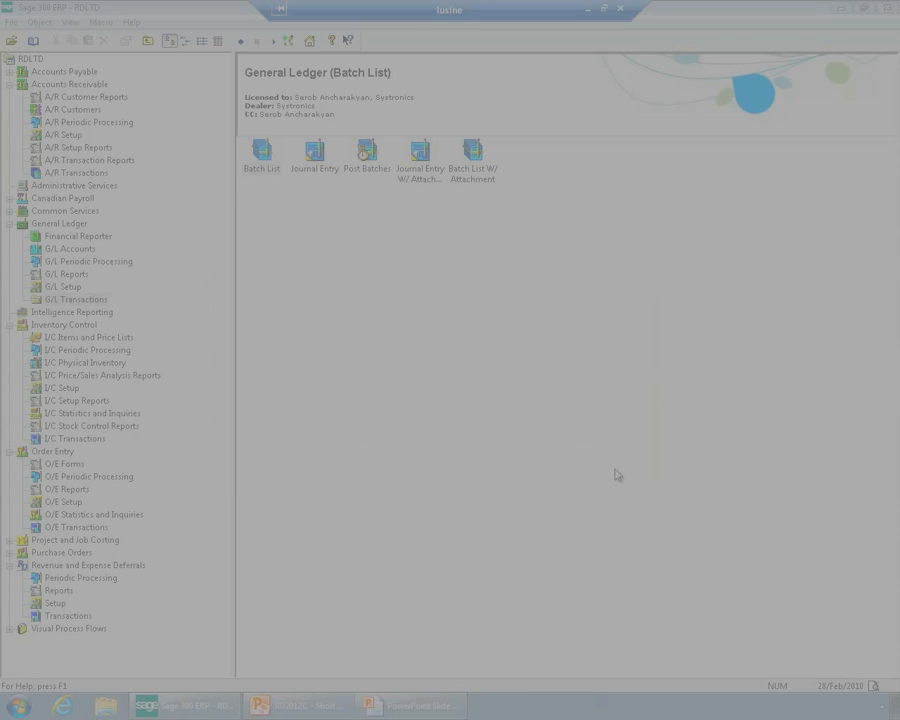
Review the Subscription/Membership - 1 Year deferral template in the Revenue and Expense Deferrals setup, and close it
left_click(55, 603)
double_click(362, 160)
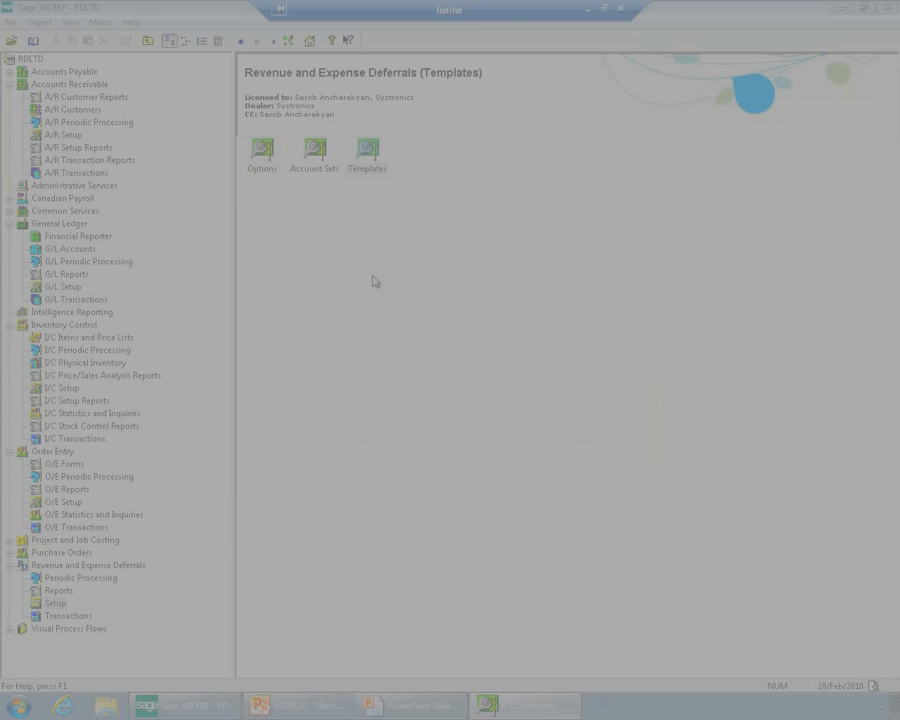
left_click(392, 289)
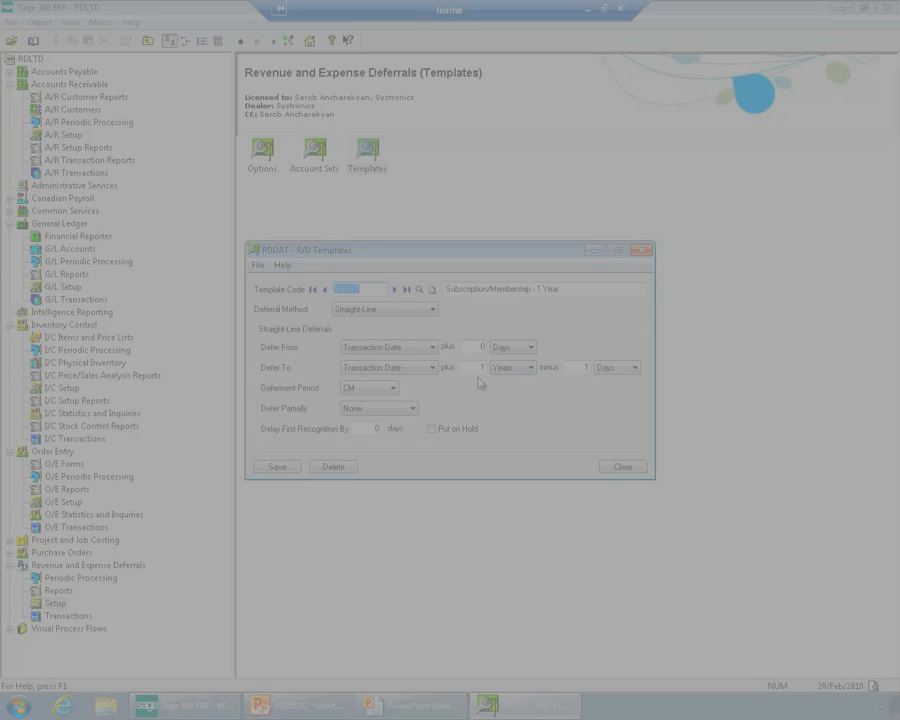
left_click(624, 467)
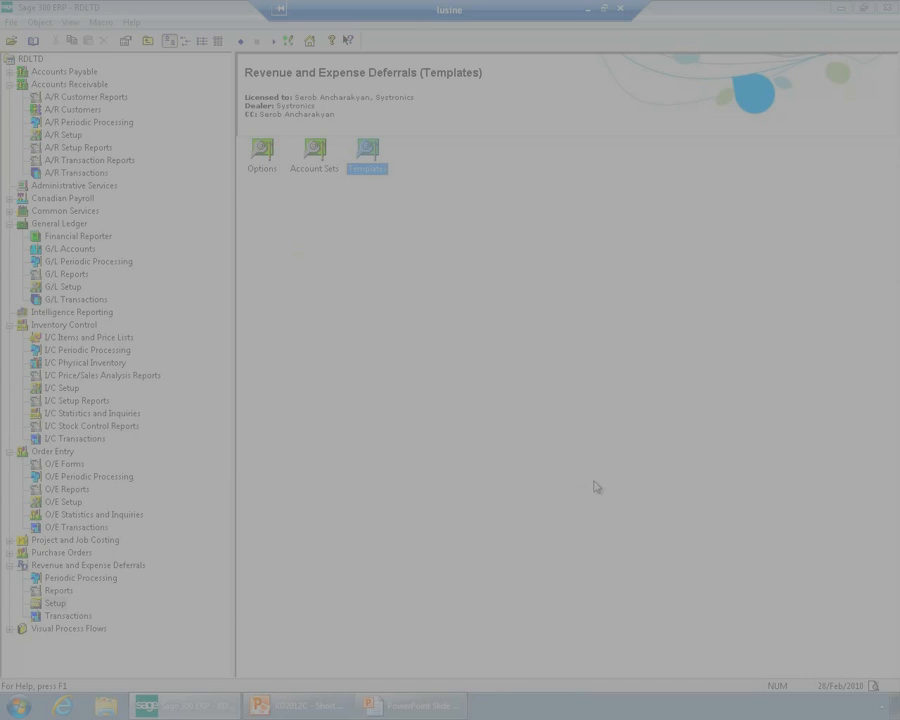
Look up item #SUBS1 in Inventory Control, check the template code among its optional fields, and close the item
left_click(64, 324)
left_click(472, 168)
double_click(472, 168)
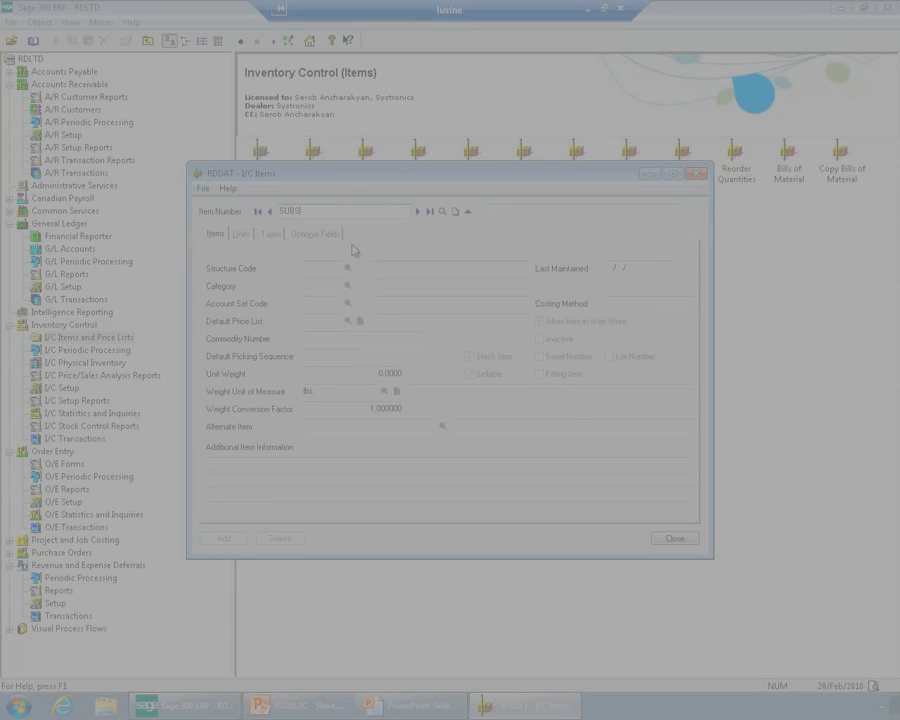
type("SUBS1")
key("Tab")
left_click(315, 233)
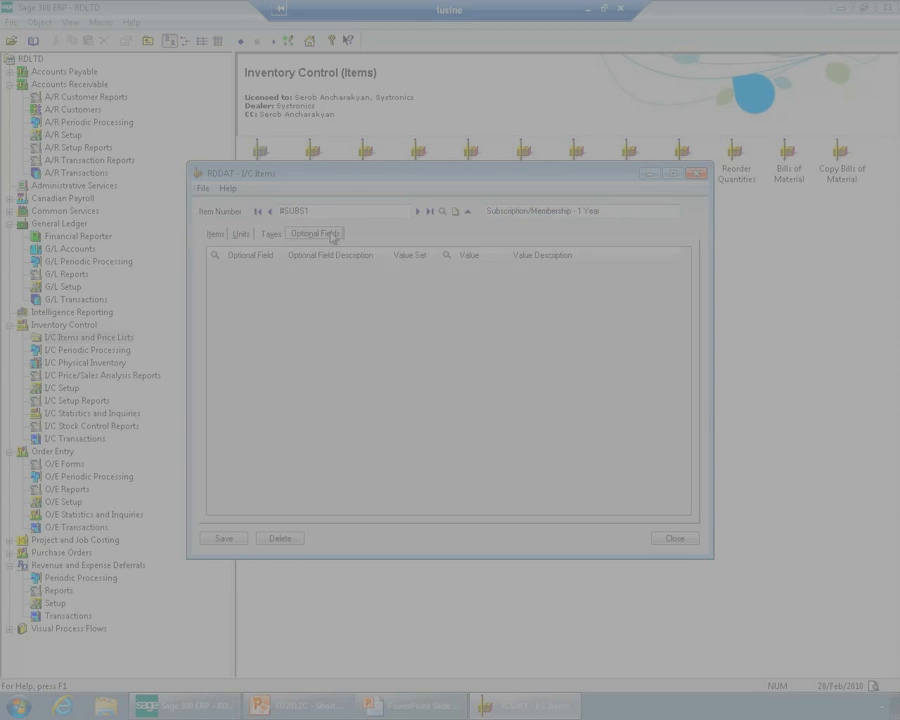
left_click(487, 270)
left_click(675, 538)
Start a new order in Order Entry for customer Coastal Electric Company
left_click(52, 451)
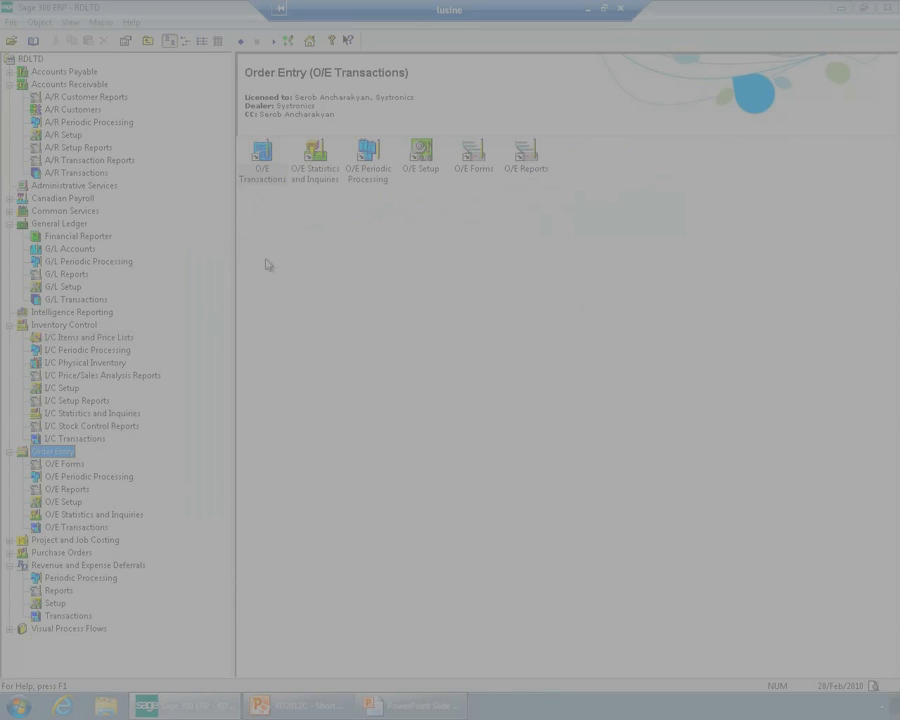
left_click(264, 172)
double_click(264, 172)
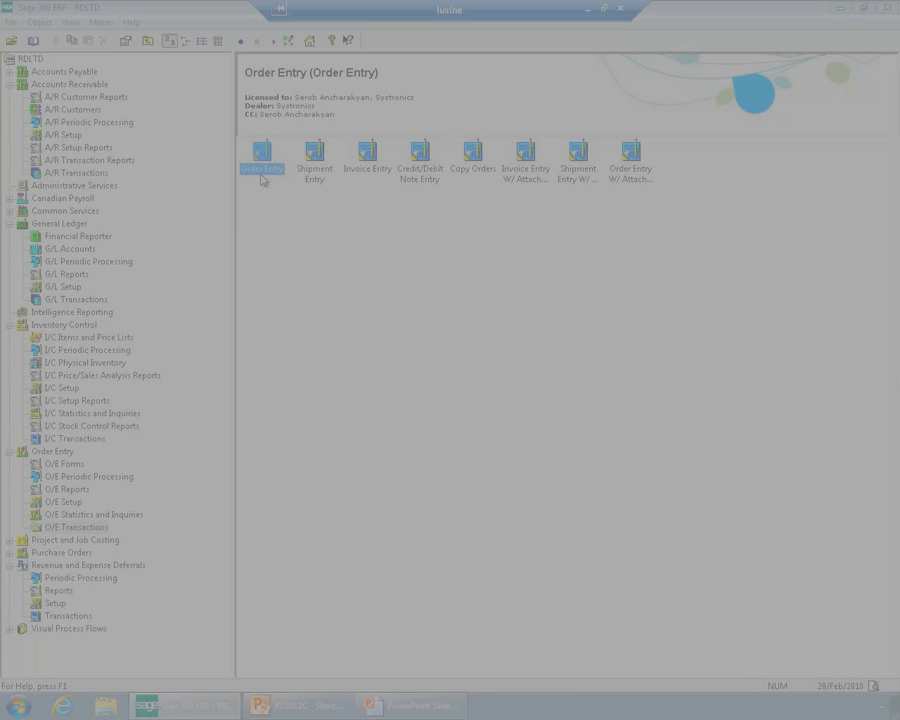
double_click(263, 170)
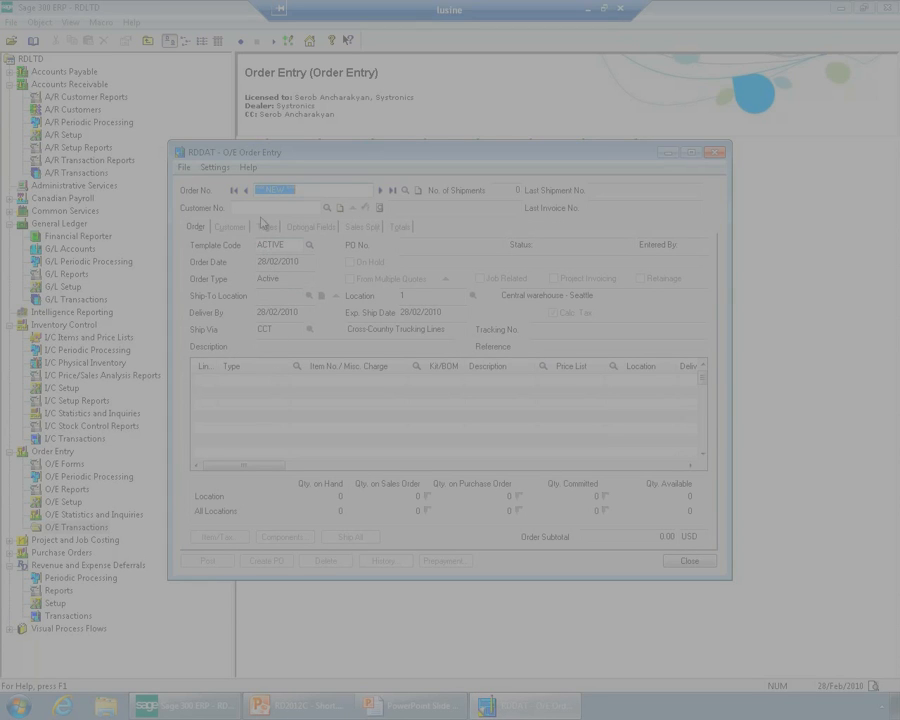
left_click(261, 210)
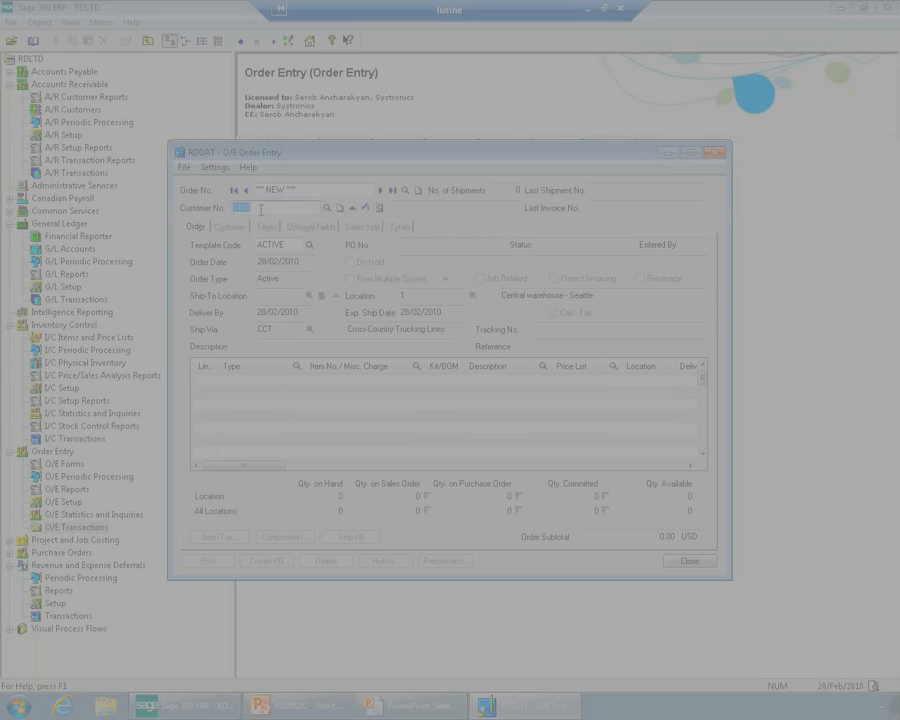
key("Tab")
Add the subscription item #SUBS1 as the first line of the order
left_click(352, 387)
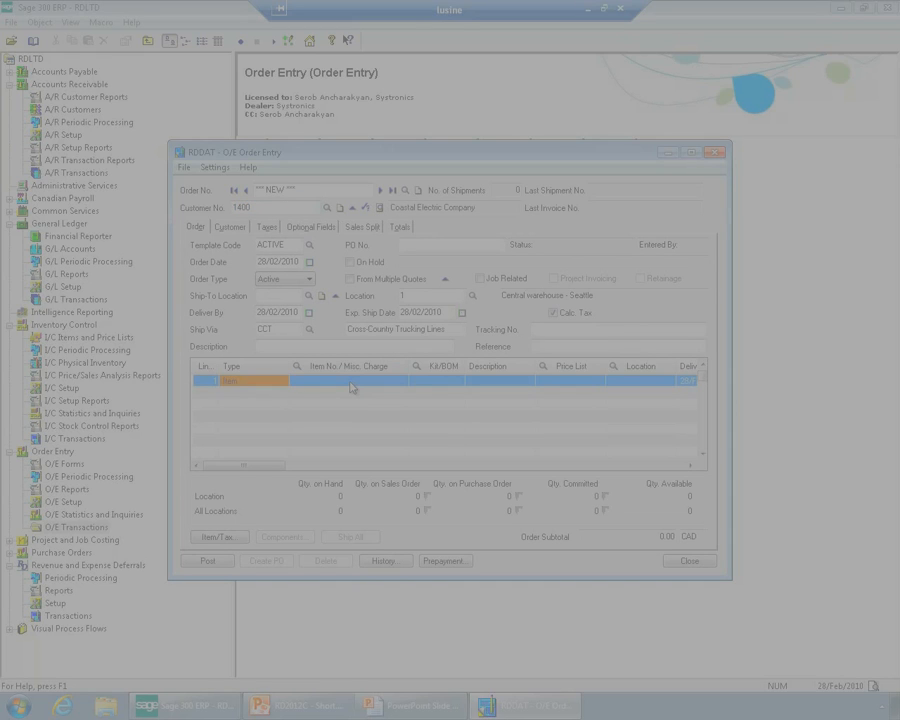
type("SUB")
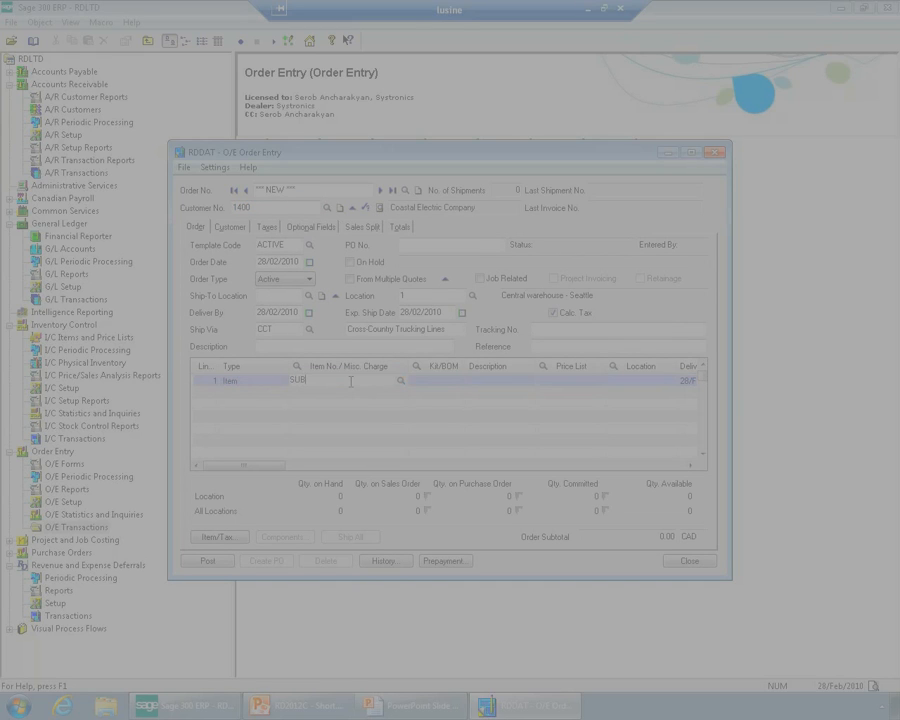
key("Tab")
key("Tab")
key("Tab")
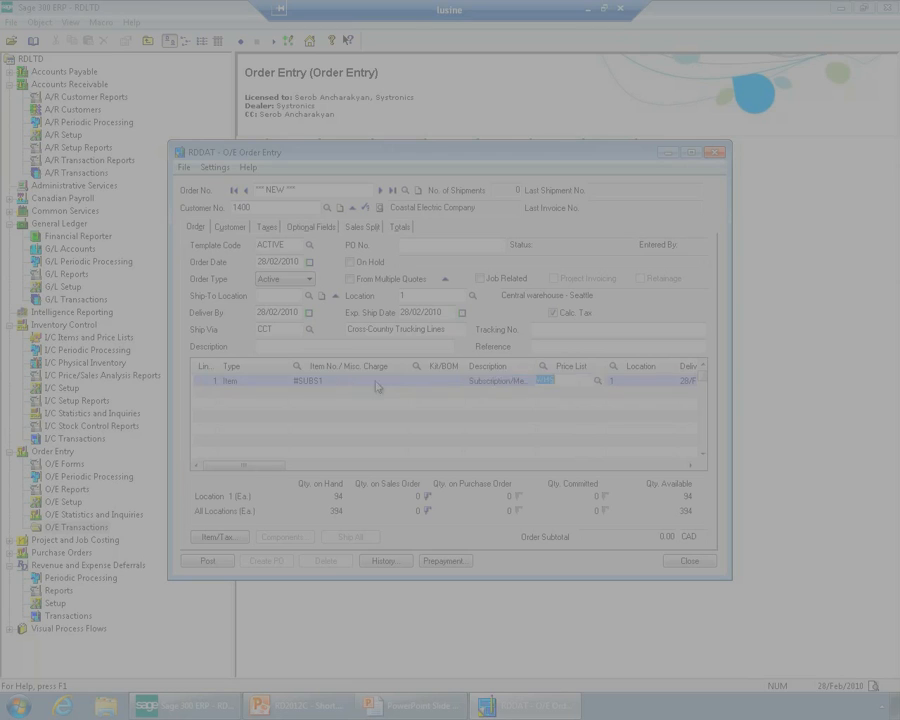
Review the optional fields of the order line, including its deferral template code, and close them
left_click_drag(272, 469, 677, 450)
left_click(647, 380)
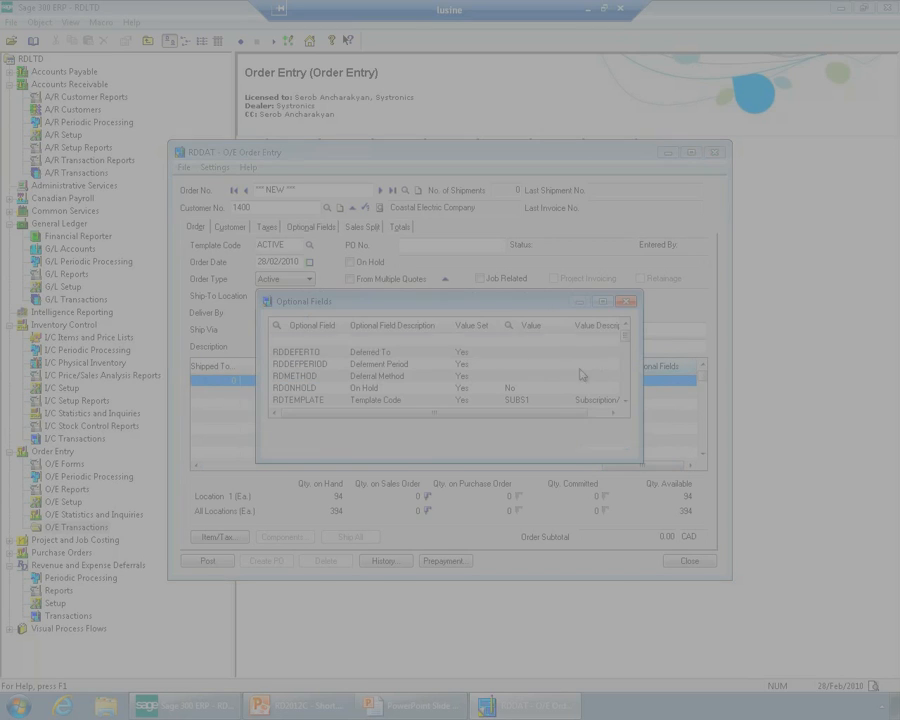
left_click(377, 400)
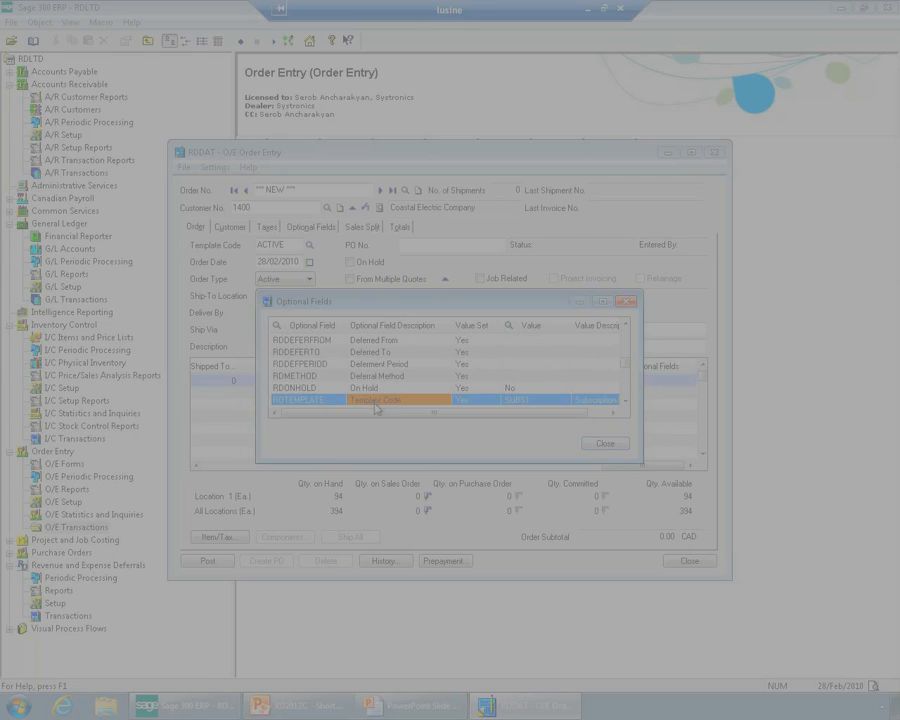
left_click(603, 444)
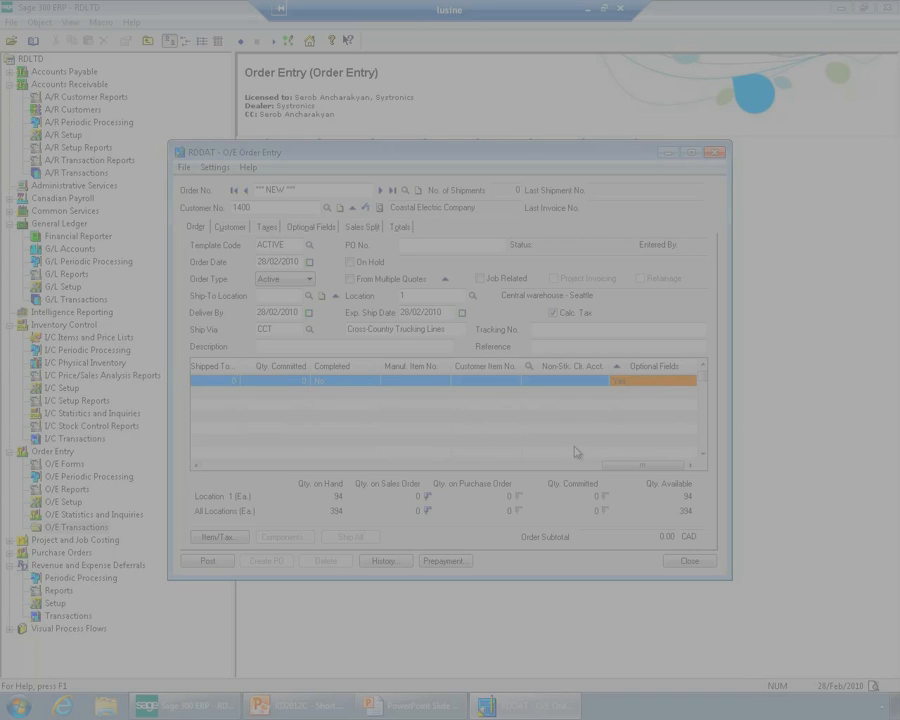
Set the line's ordered quantity to 1, ship the whole order, and enable invoice creation
left_click_drag(628, 468, 307, 466)
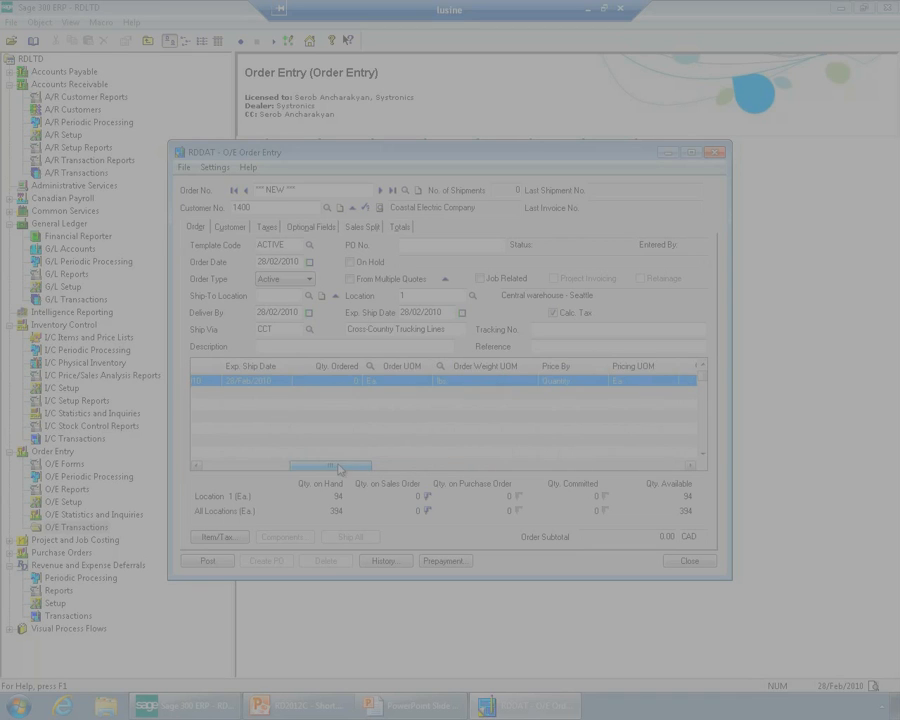
left_click(339, 384)
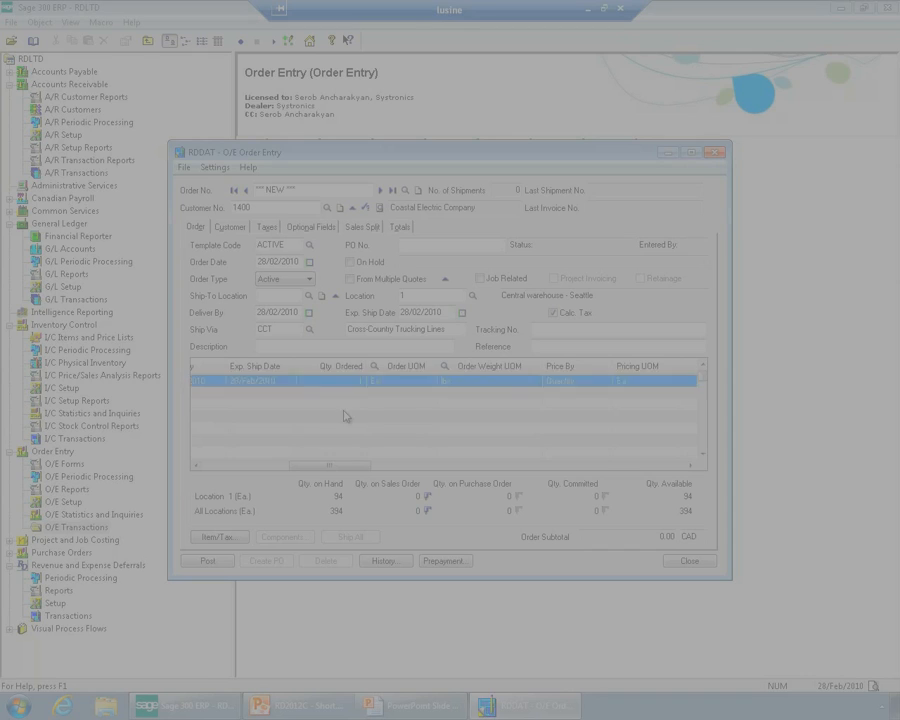
key("Tab")
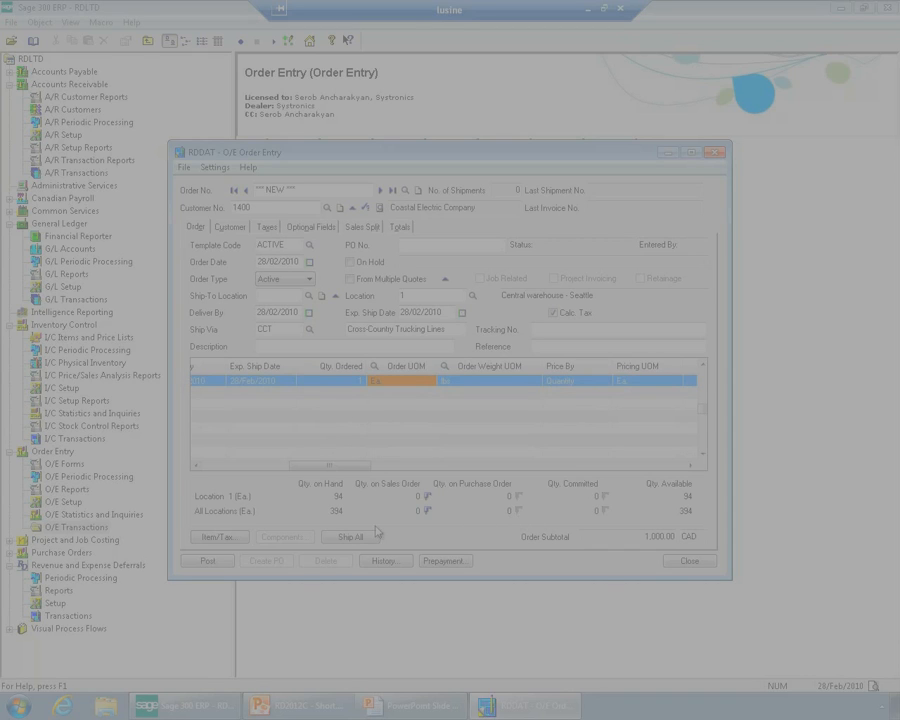
left_click(370, 534)
left_click(655, 314)
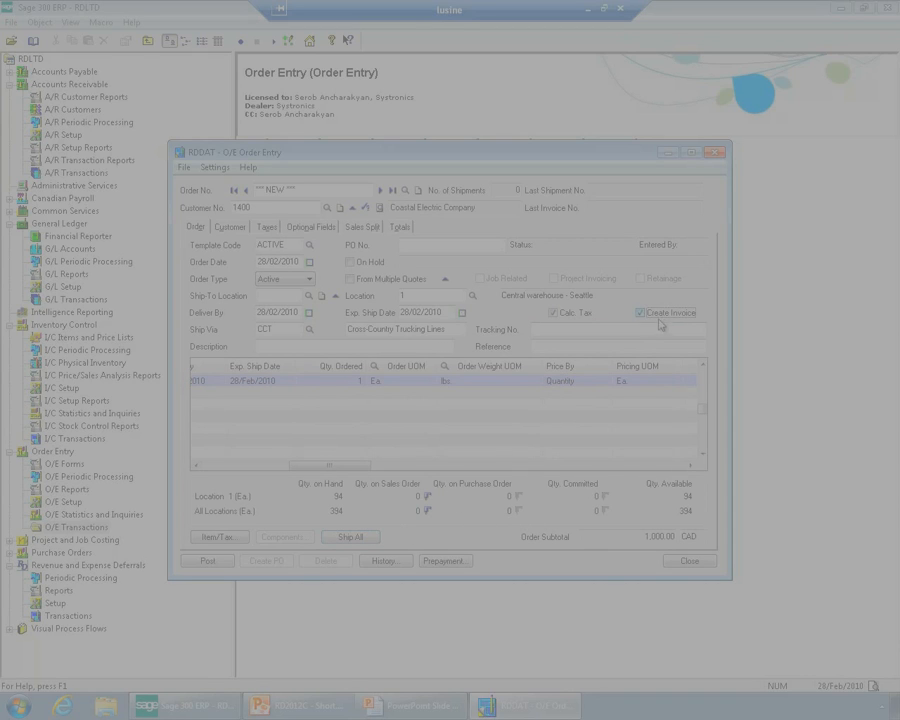
Set the invoice number to INV0002, post the order without printing any documents, and close the order
left_click(400, 227)
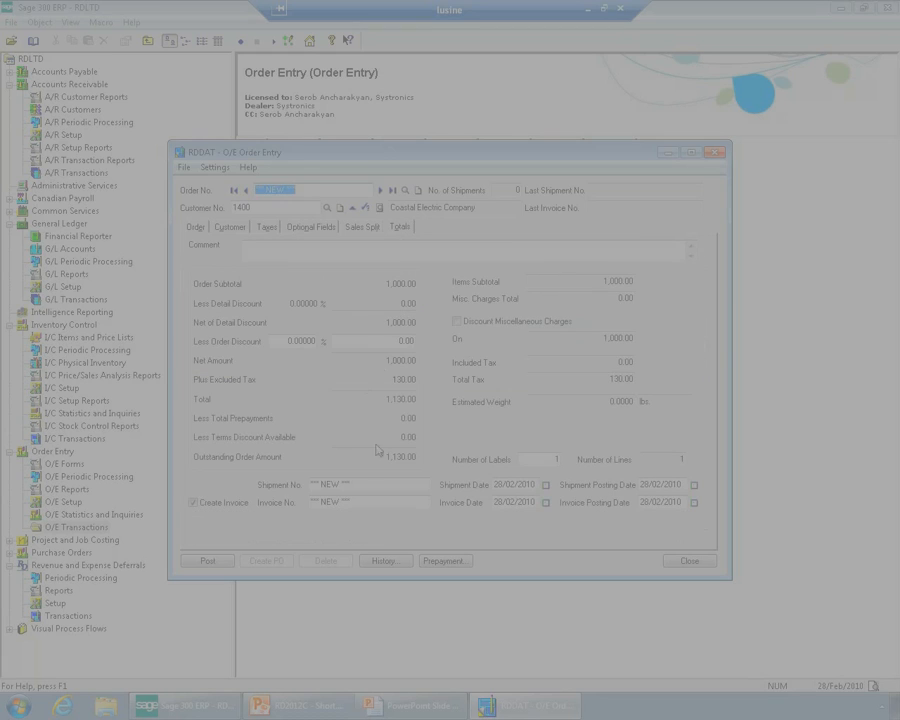
left_click(368, 502)
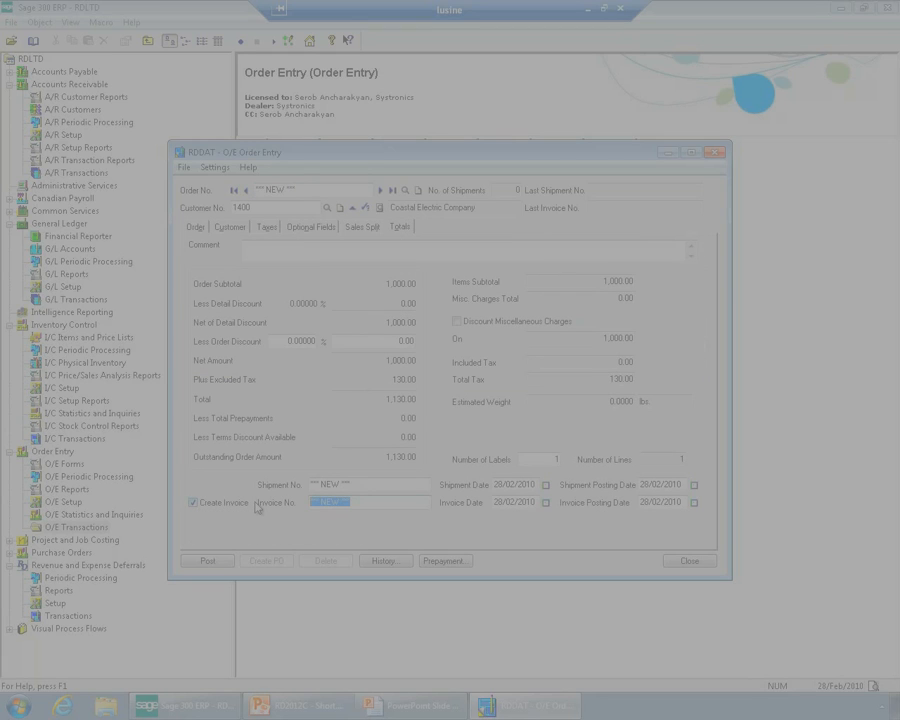
type("INV0002")
left_click(208, 562)
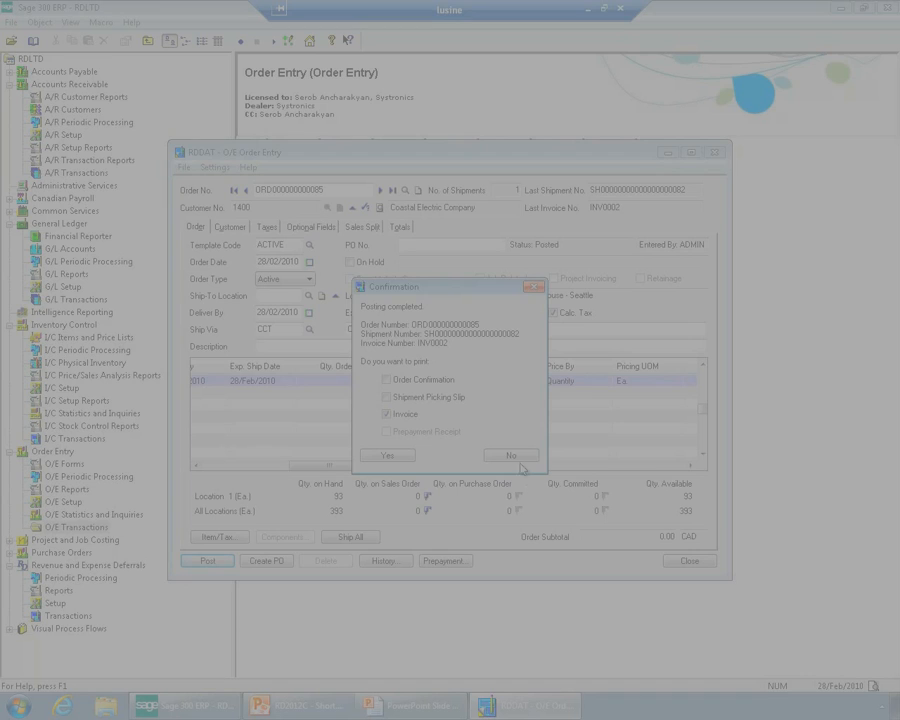
left_click(516, 458)
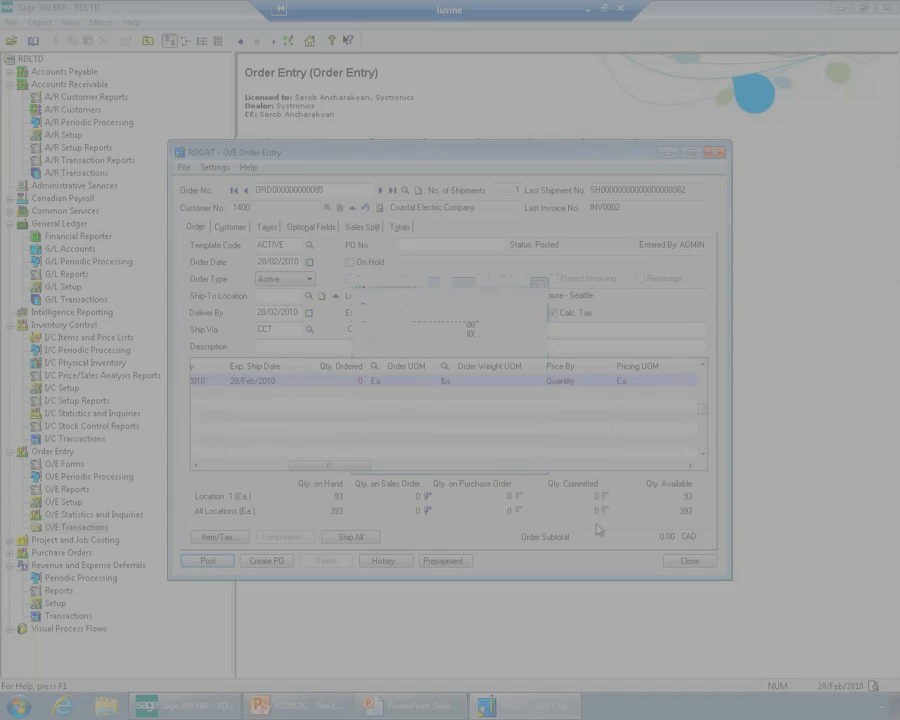
left_click(691, 561)
Post A/R invoice batch 82 from the invoice batch list, refresh the list and close it
left_click(70, 84)
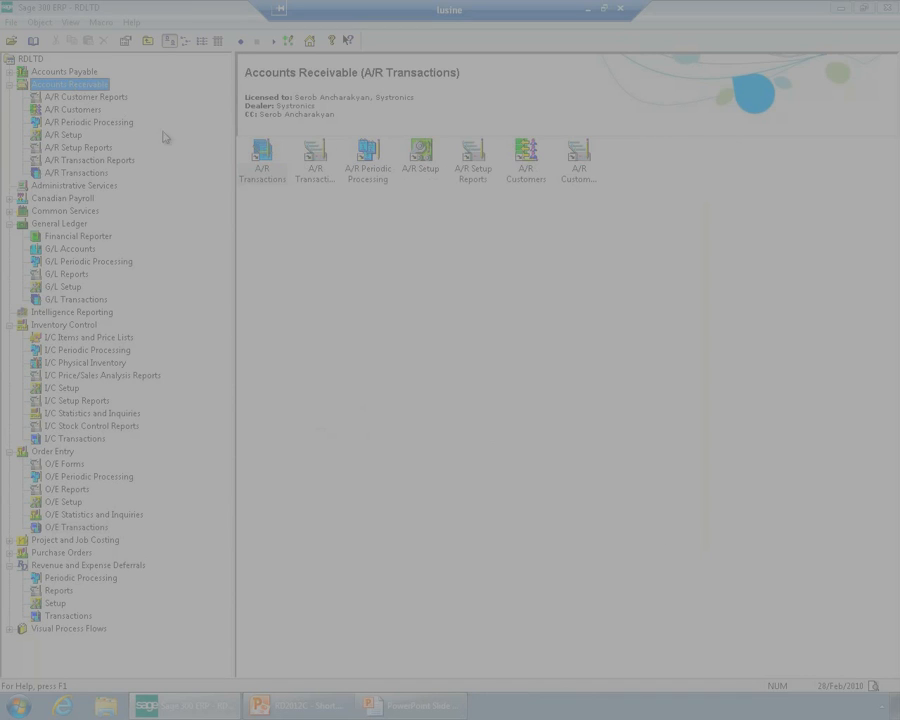
double_click(261, 156)
double_click(262, 156)
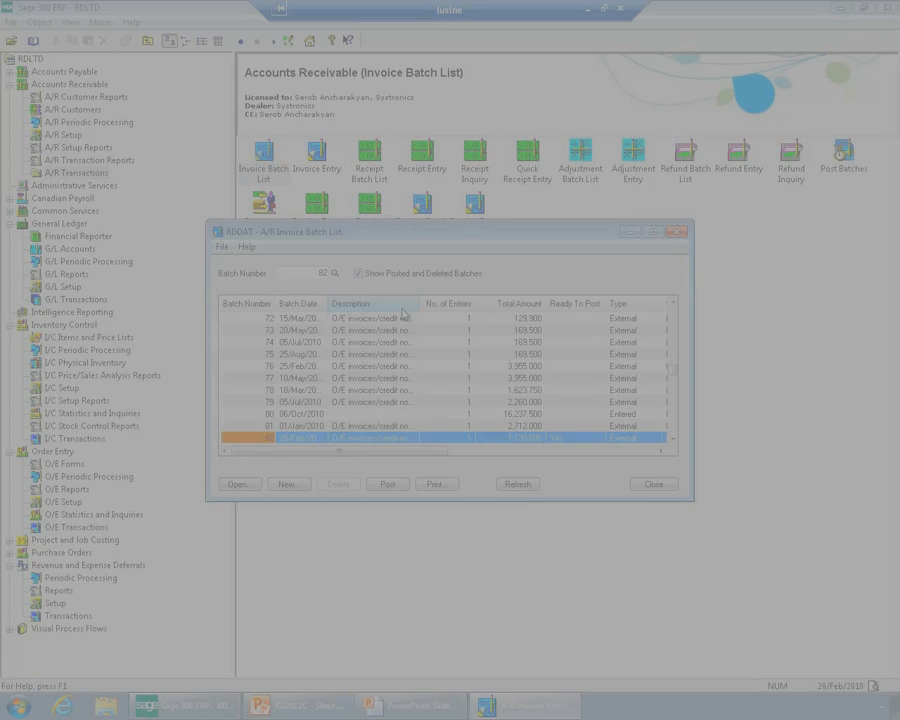
left_click(387, 484)
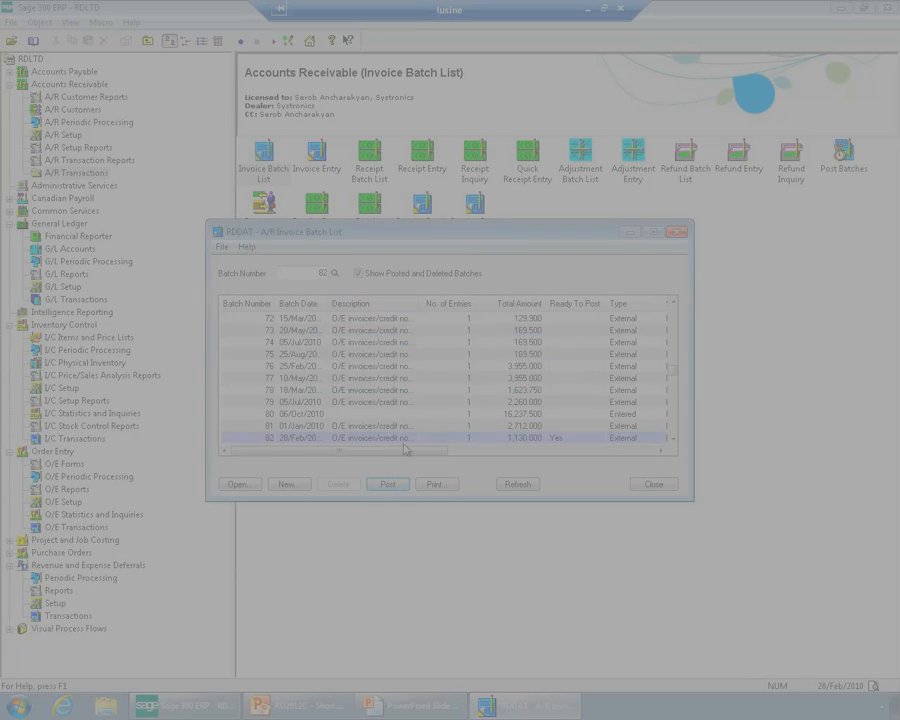
left_click(508, 484)
left_click(653, 484)
Open G/L batch 000266 and check the optional fields of its sales line, including the deferral template code, and close the entry
left_click(60, 224)
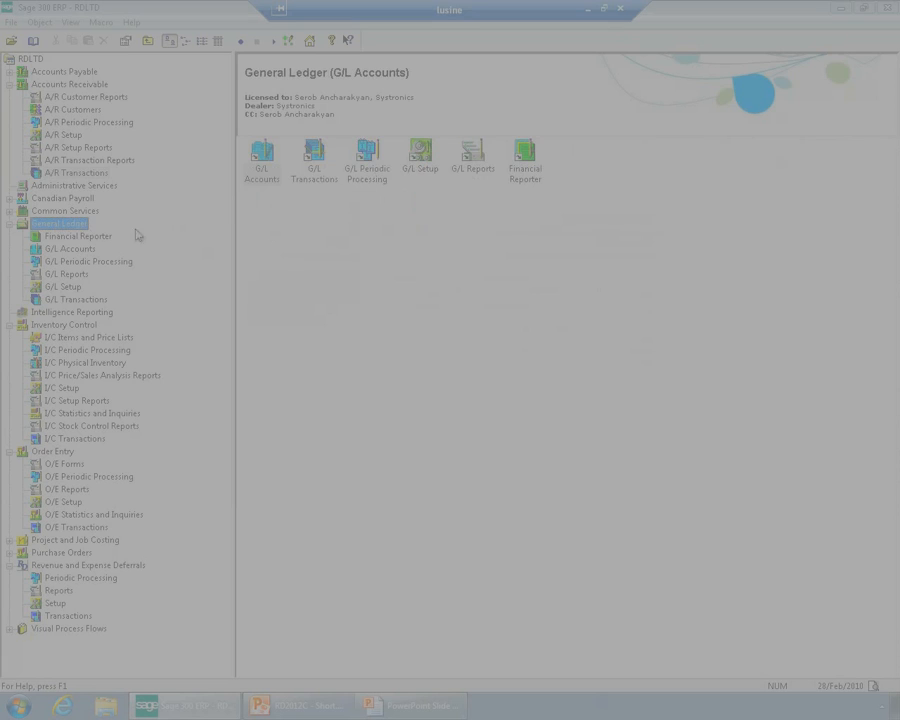
double_click(311, 155)
double_click(262, 155)
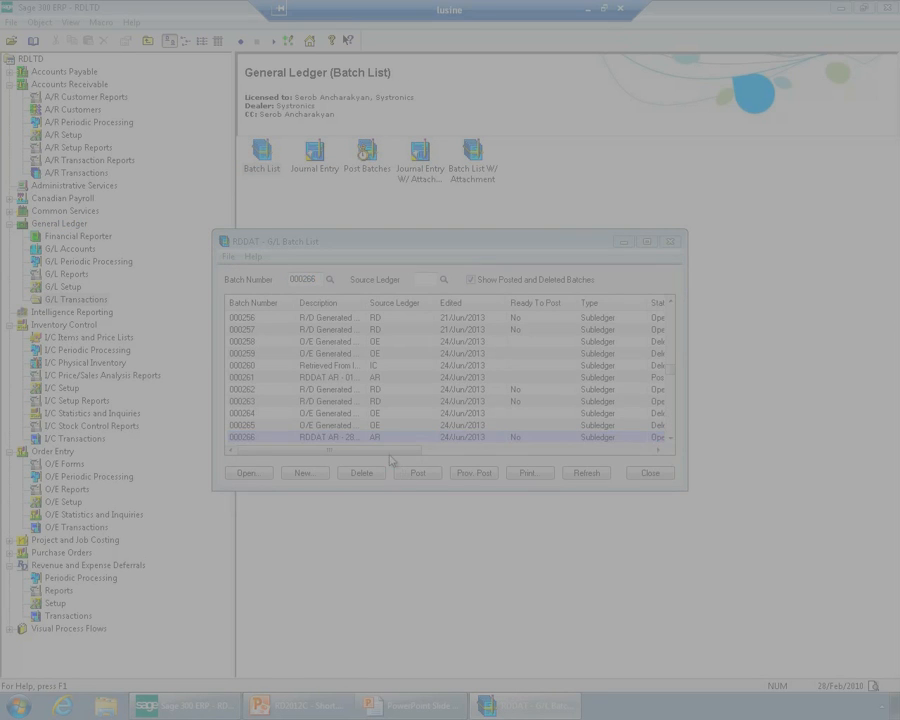
left_click(313, 411)
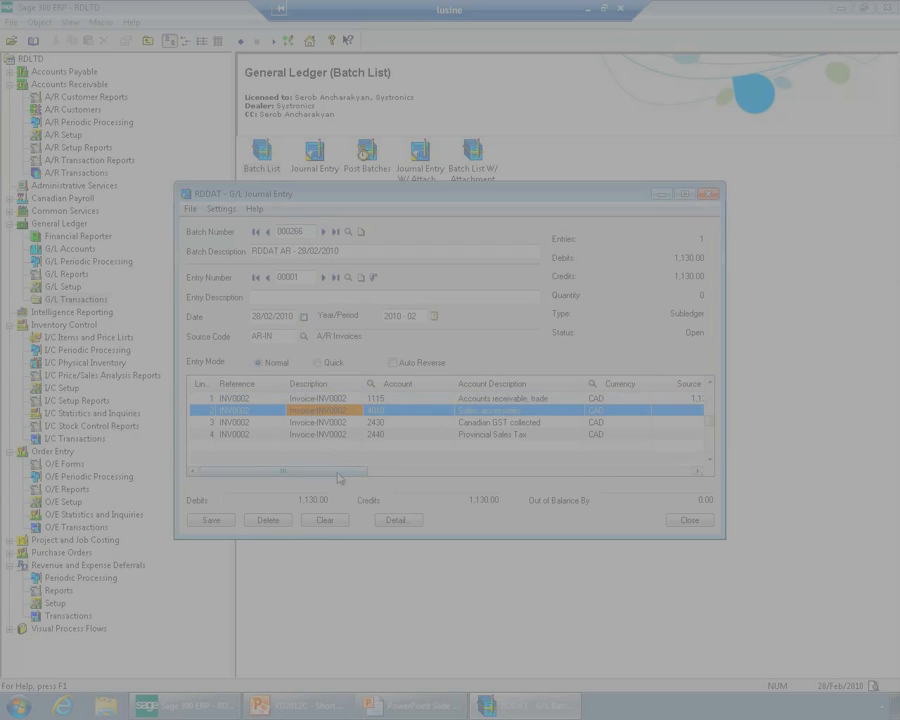
left_click_drag(352, 471, 636, 490)
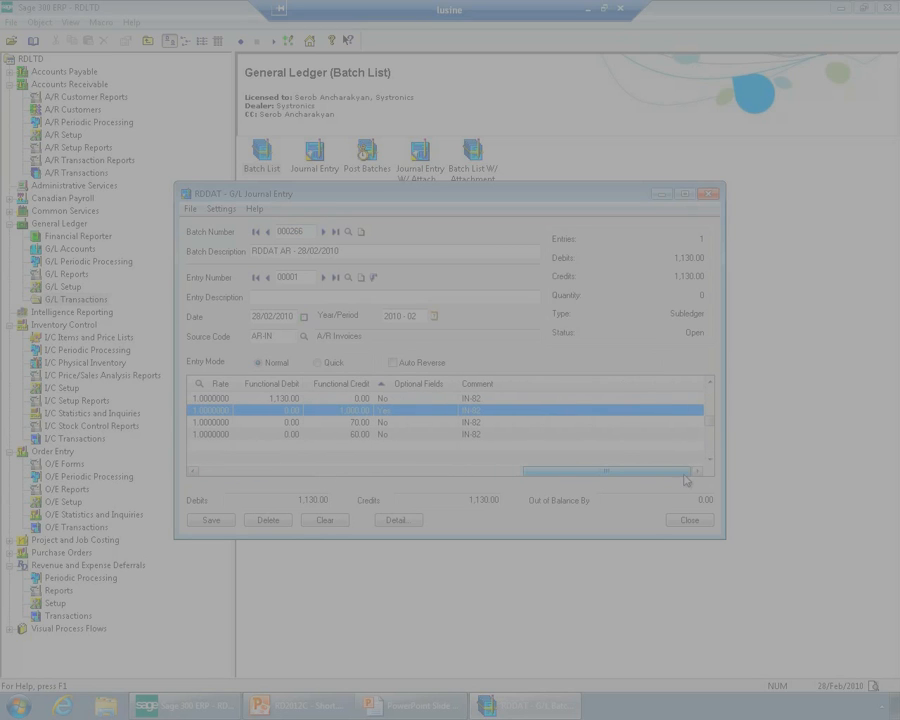
left_click(422, 385)
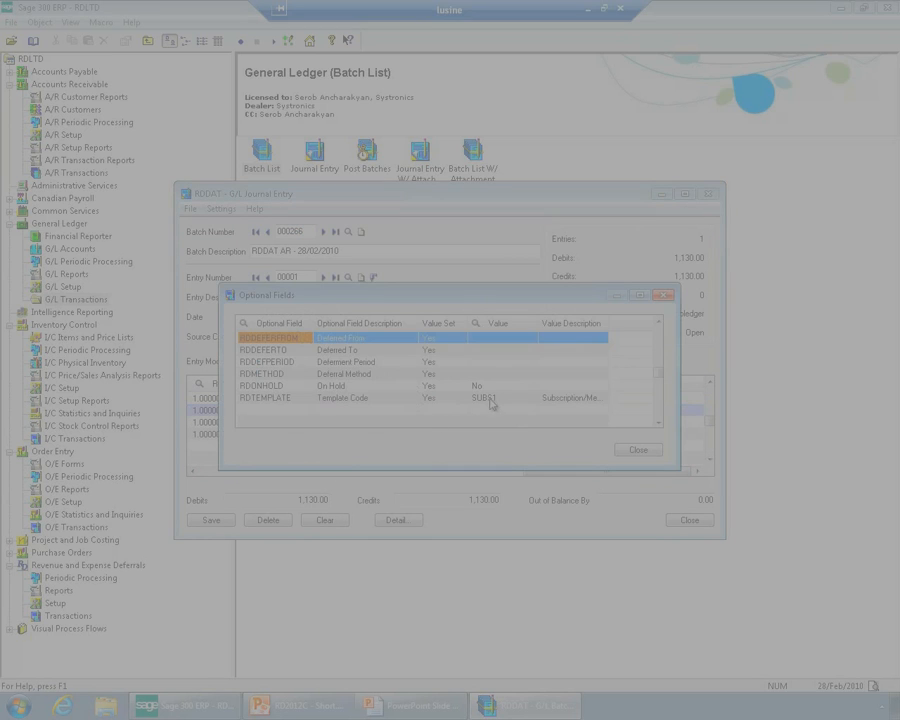
left_click(486, 398)
left_click(668, 297)
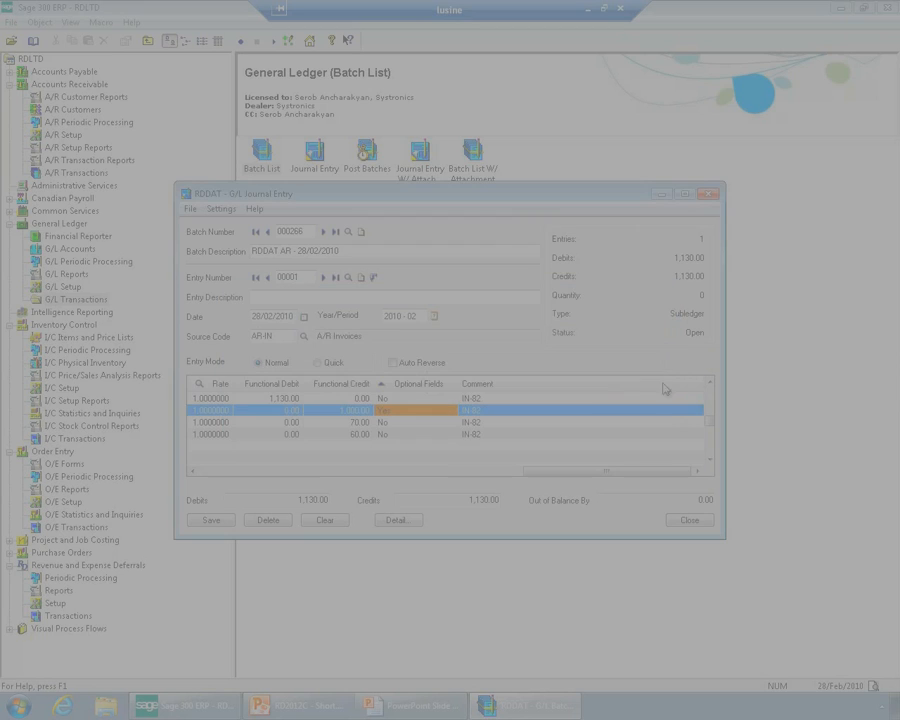
left_click(689, 520)
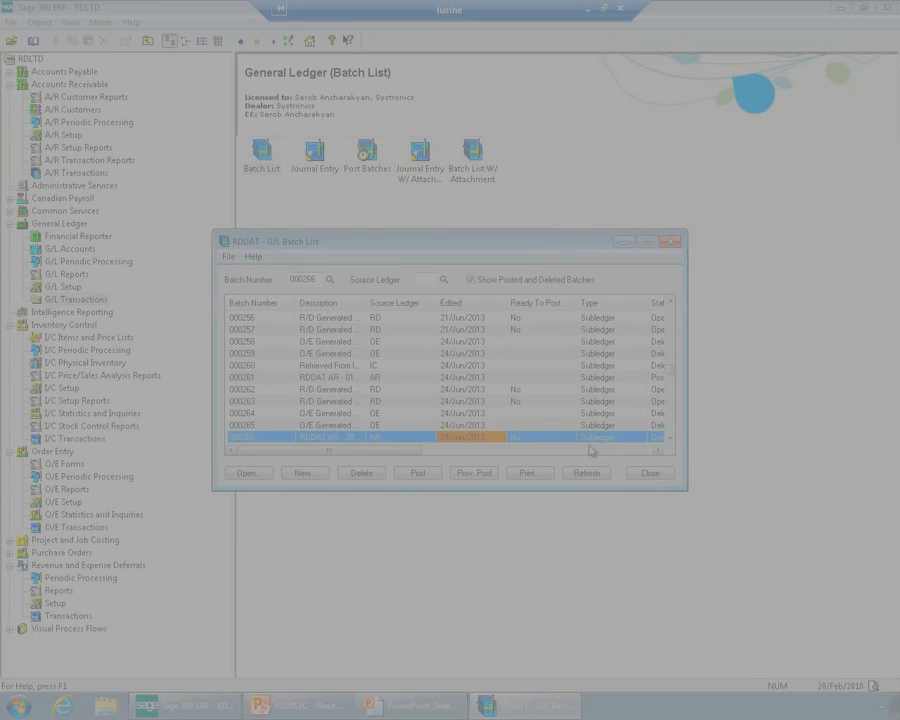
Mark G/L batch 000266 as ready to post, post it, and close the batch list
double_click(535, 438)
left_click(424, 475)
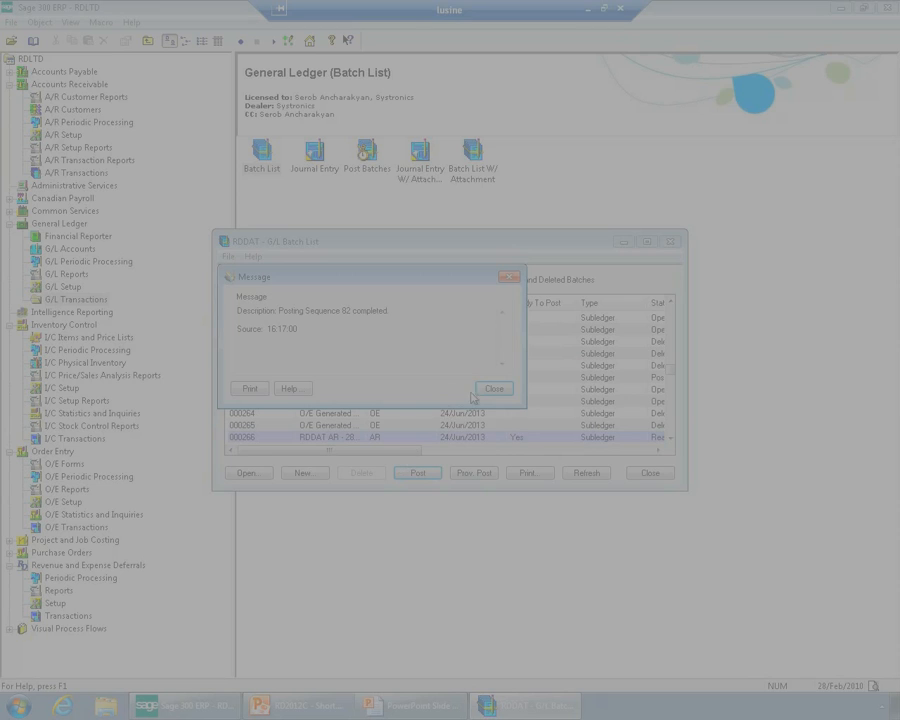
left_click(493, 388)
left_click(649, 474)
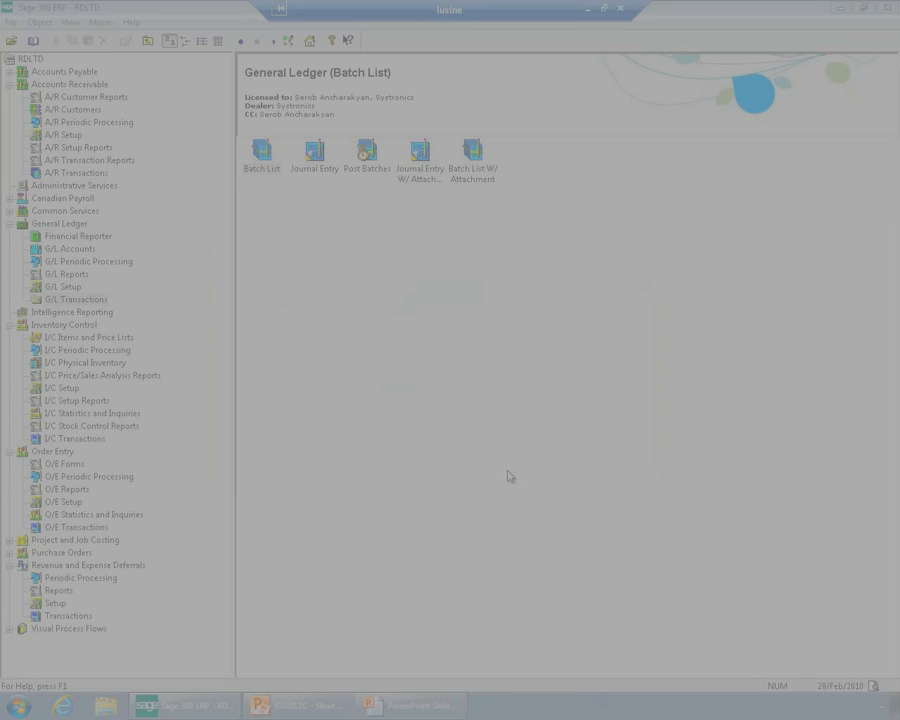
Run deferral processing for 28/Feb/2010 in Revenue and Expense Deferrals, check the processing messages and close the dialog
left_click(68, 580)
double_click(261, 172)
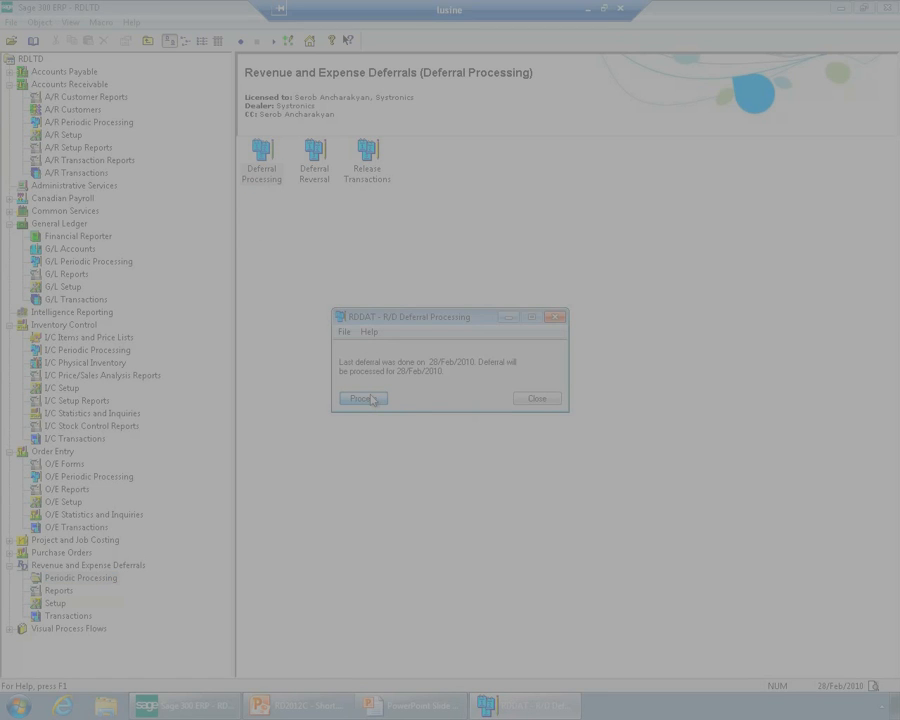
left_click(370, 399)
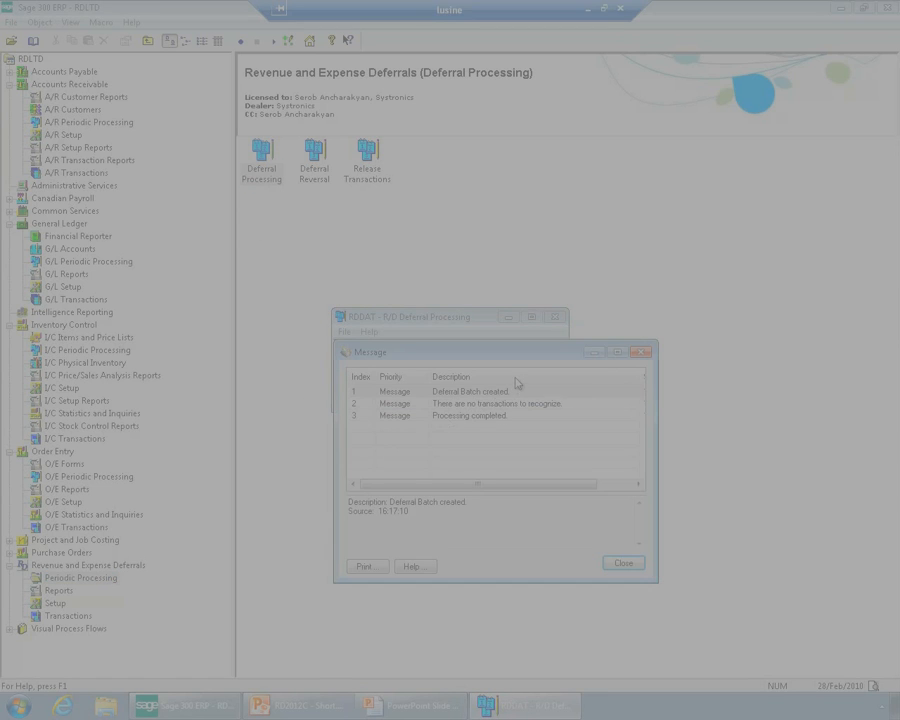
left_click(512, 391)
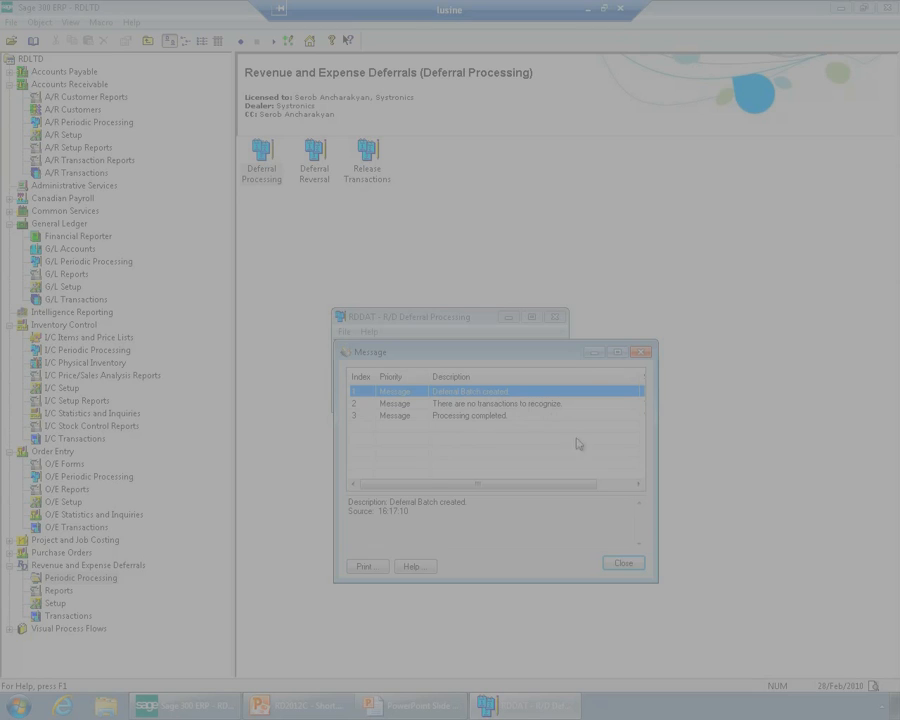
left_click(623, 564)
left_click(557, 398)
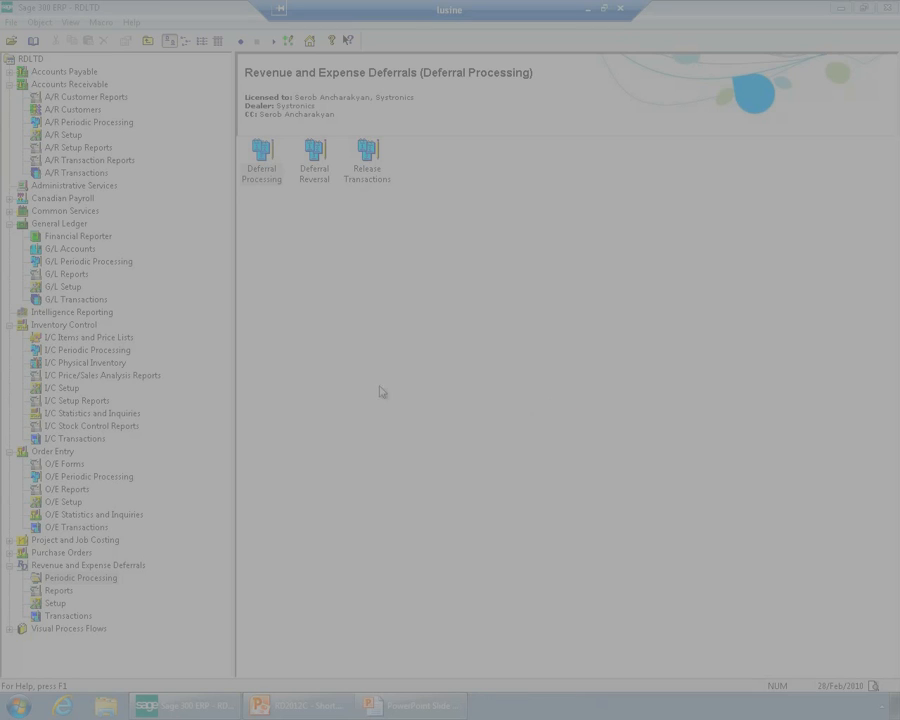
Review the debit and credit lines of the R/D generated deferral batch 000267 in the General Ledger and close it
left_click(88, 85)
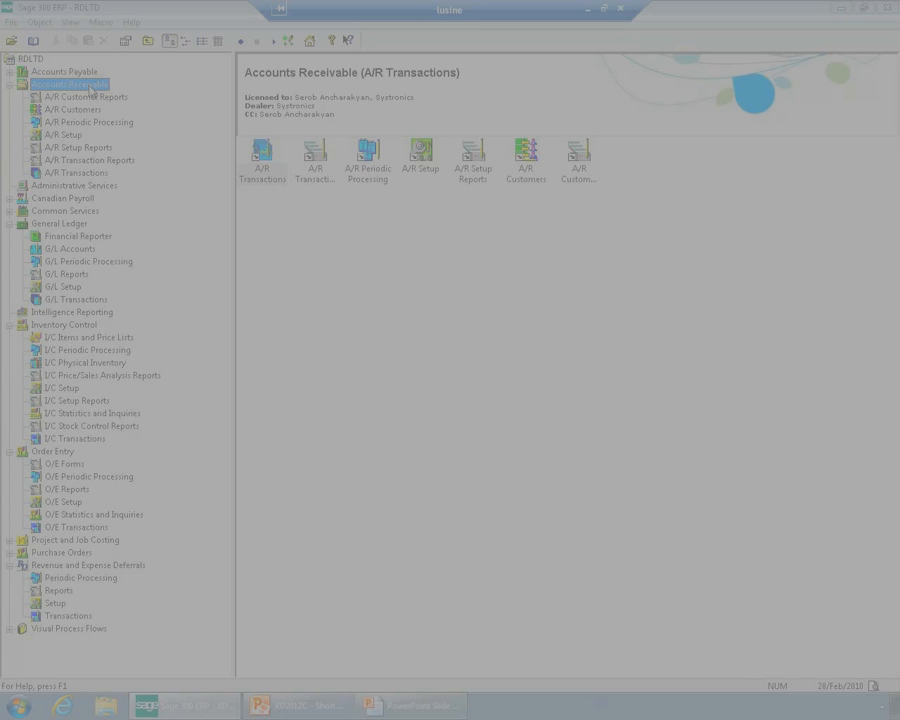
key("g")
double_click(309, 175)
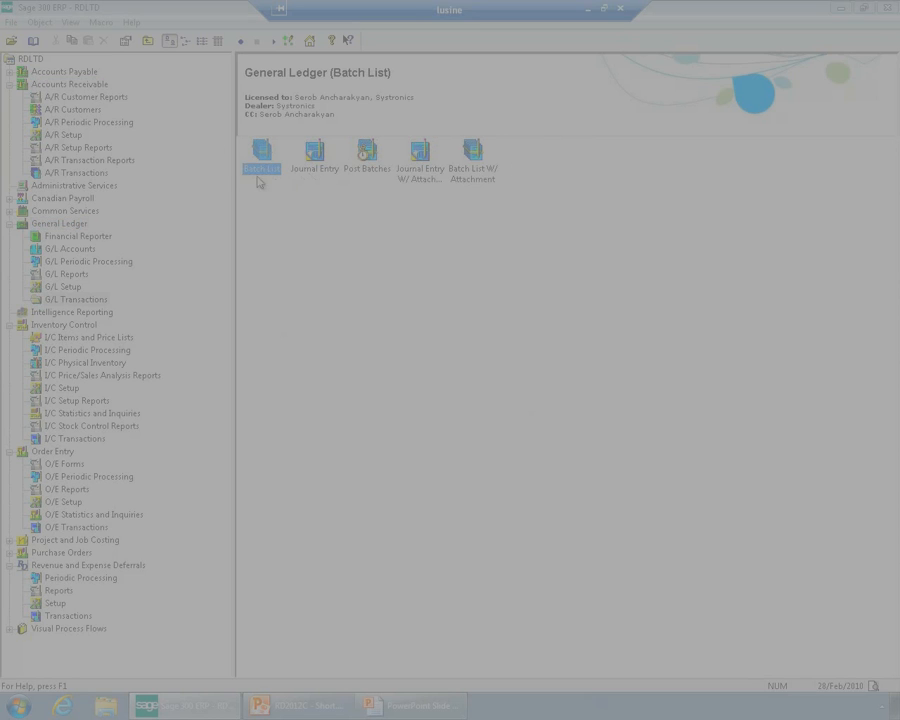
double_click(260, 160)
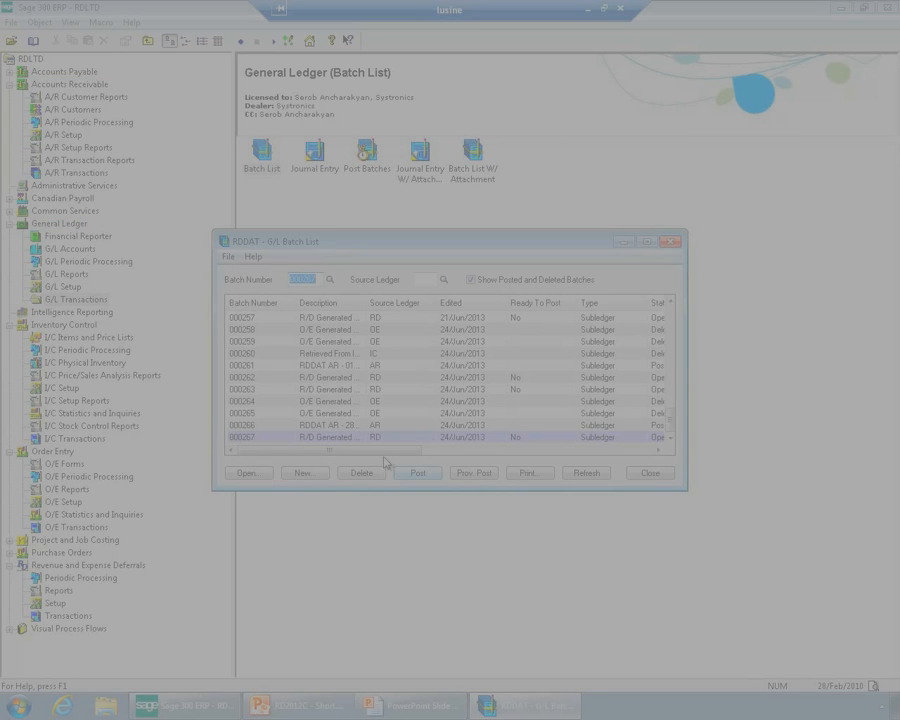
double_click(378, 437)
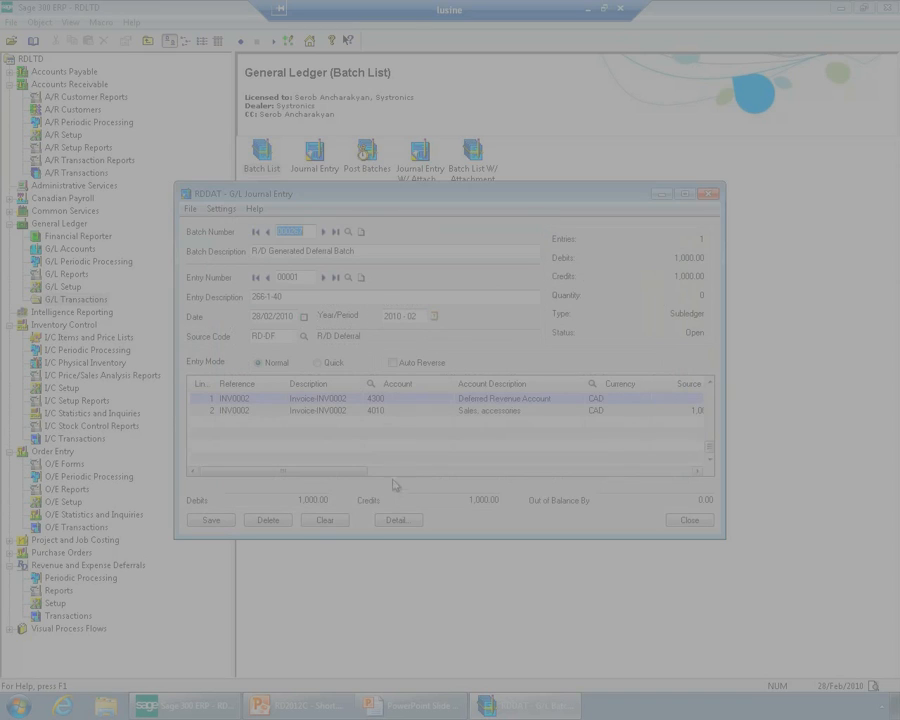
left_click_drag(360, 473, 390, 474)
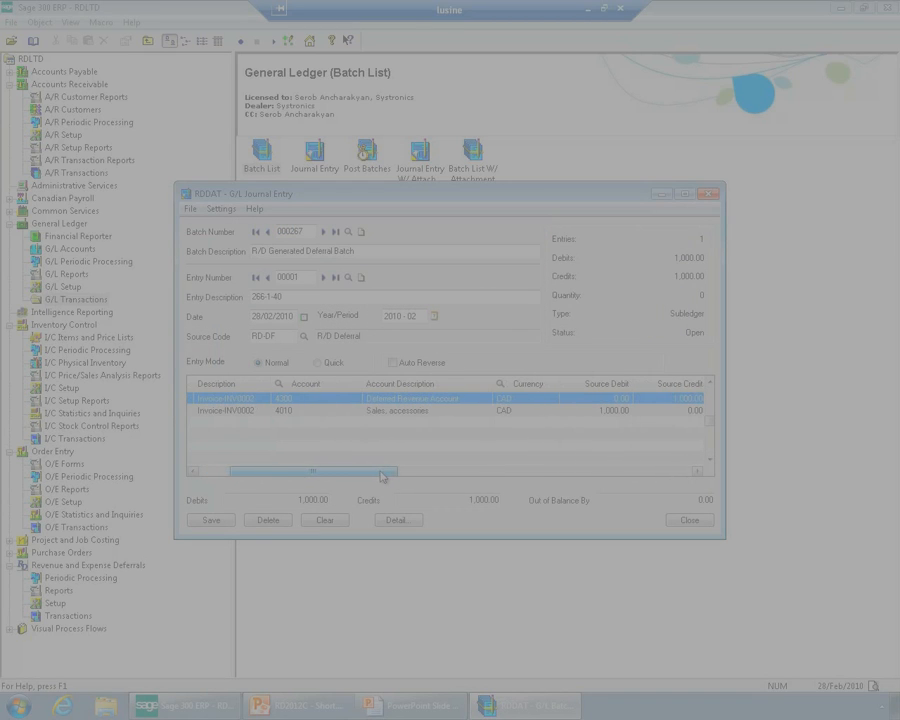
left_click(396, 411)
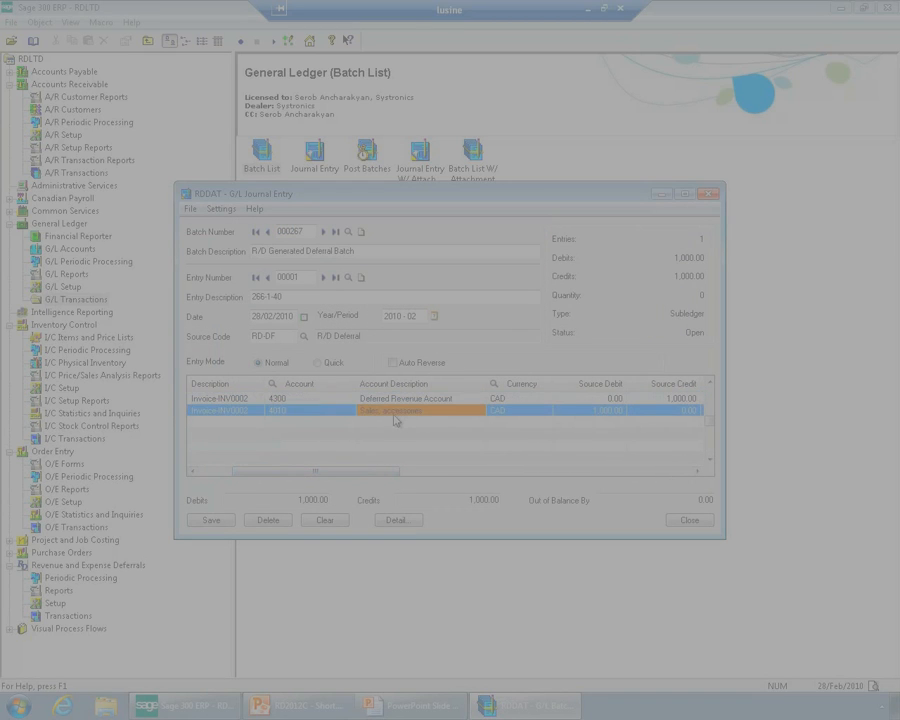
left_click(690, 520)
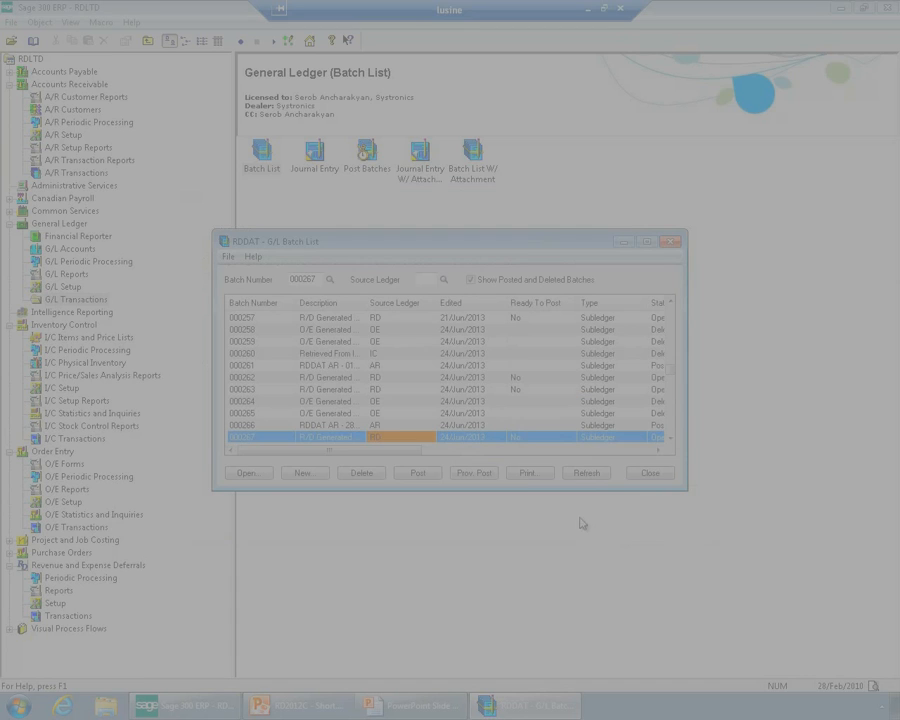
left_click(650, 473)
List all transactions in the R/D Transactions Inquiry and open the details of the INV0002 transaction from source batch 000266
left_click(84, 617)
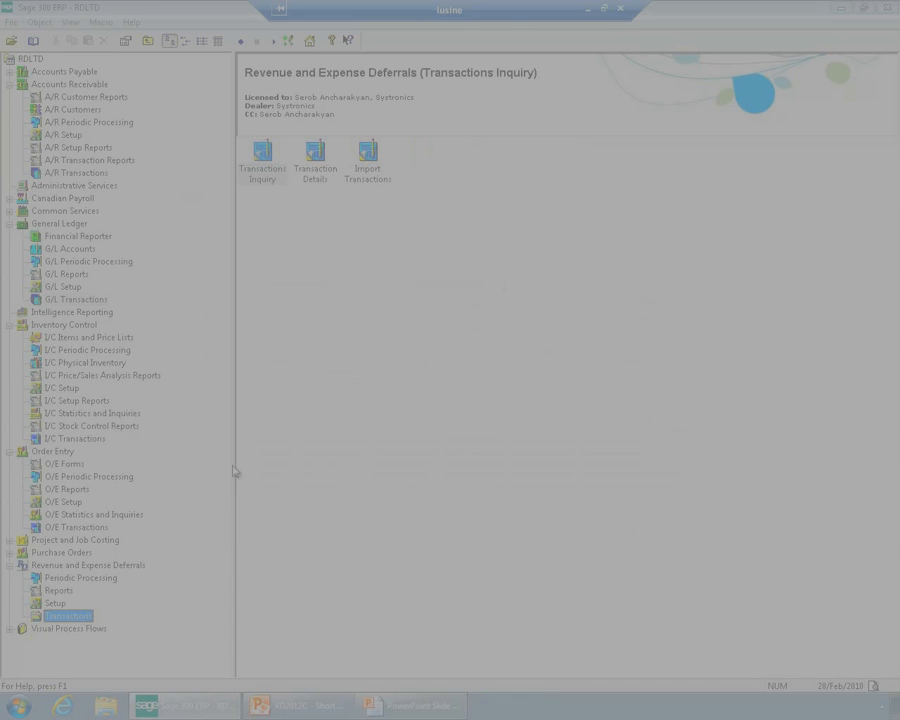
double_click(269, 179)
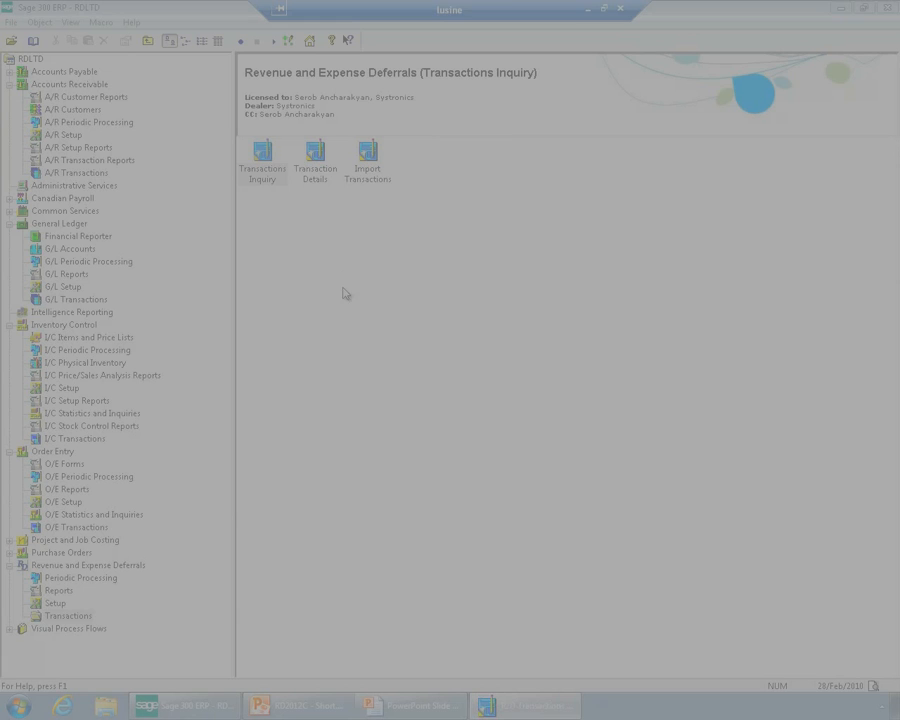
left_click(640, 341)
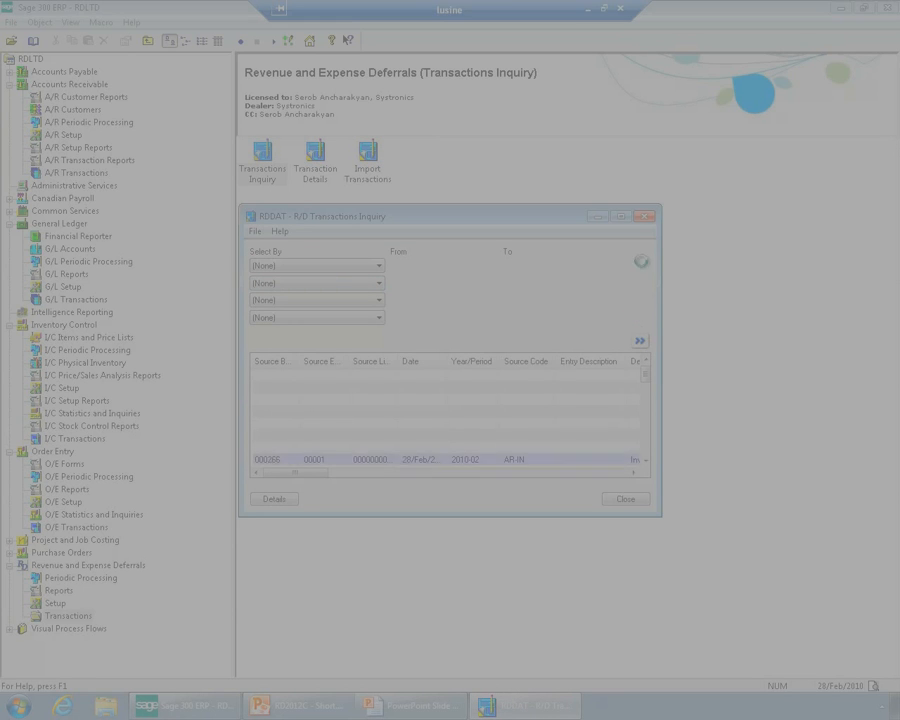
left_click(622, 217)
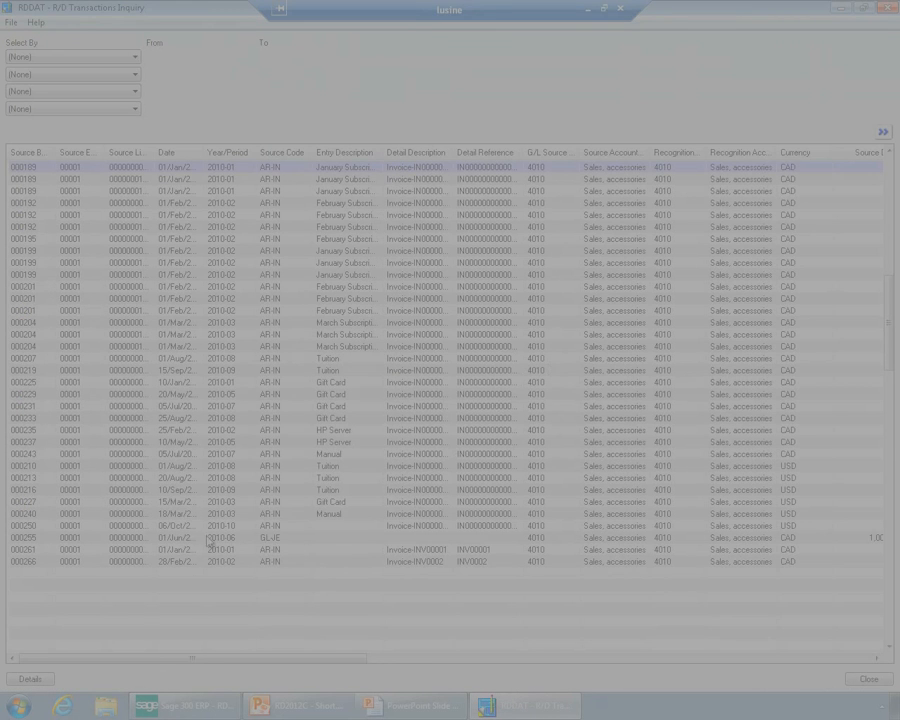
left_click(87, 563)
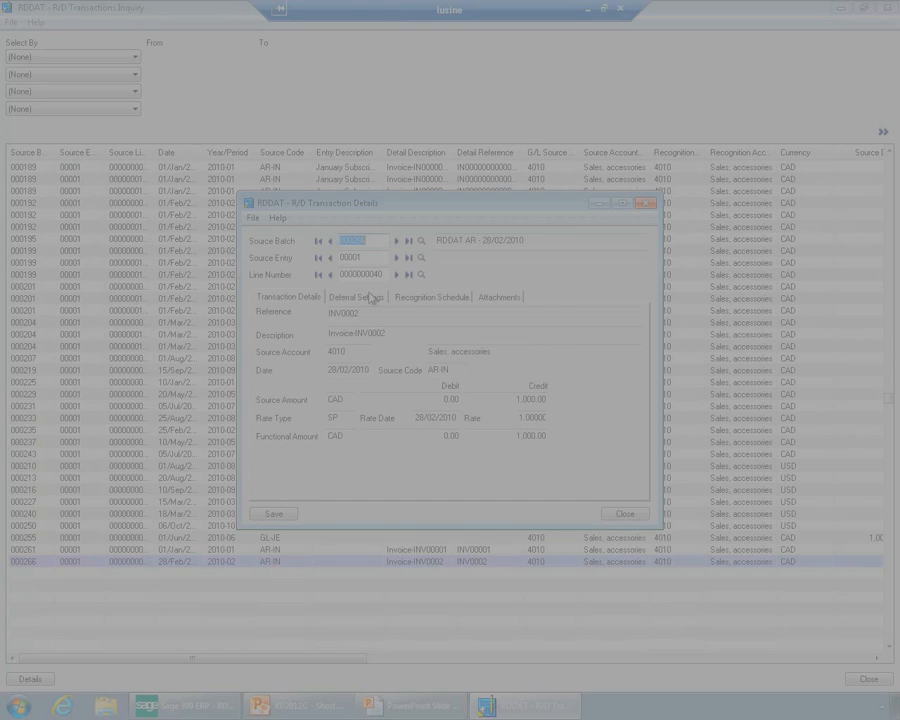
Examine the INV0002 transaction's deferral settings, especially its deferred from and deferred to dates
left_click(358, 297)
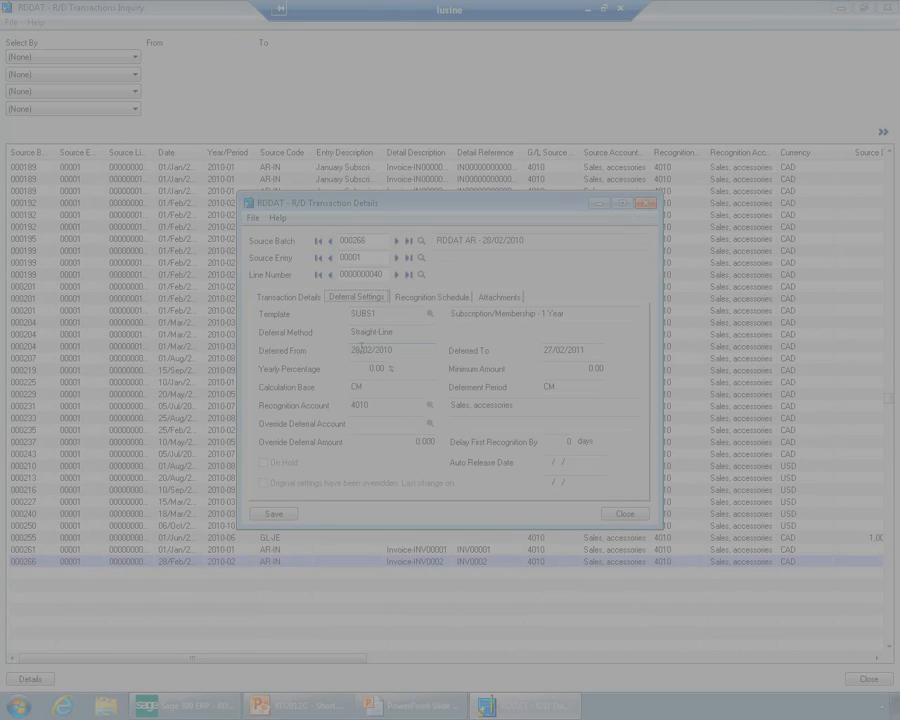
left_click_drag(360, 349, 345, 346)
left_click_drag(402, 353, 320, 342)
left_click_drag(588, 349, 483, 341)
Examine the full recognition schedule of the INV0002 transaction, and close the details and the inquiry
left_click(443, 299)
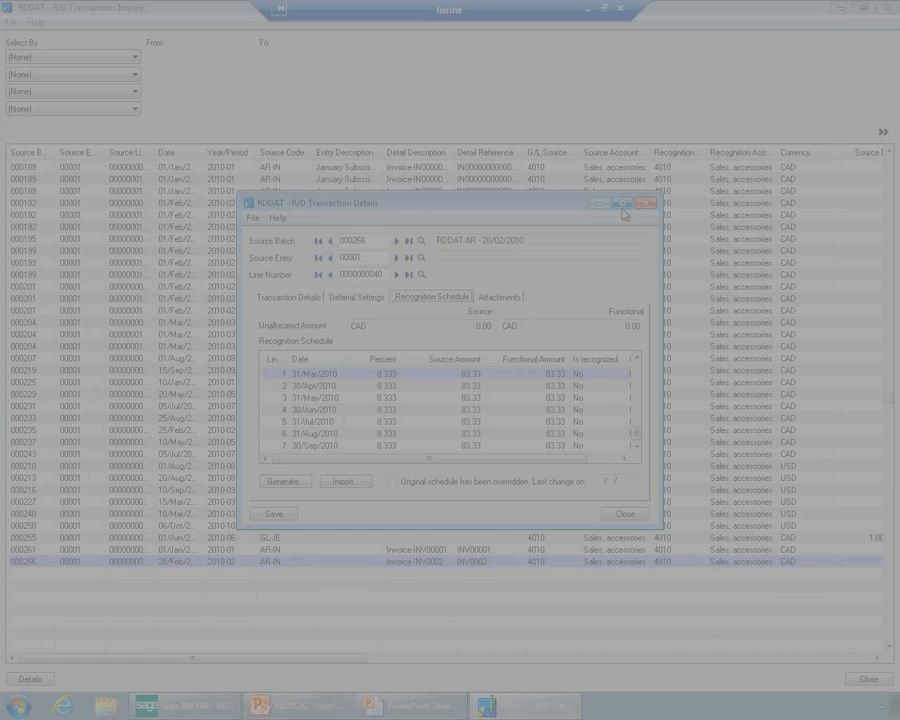
left_click(622, 204)
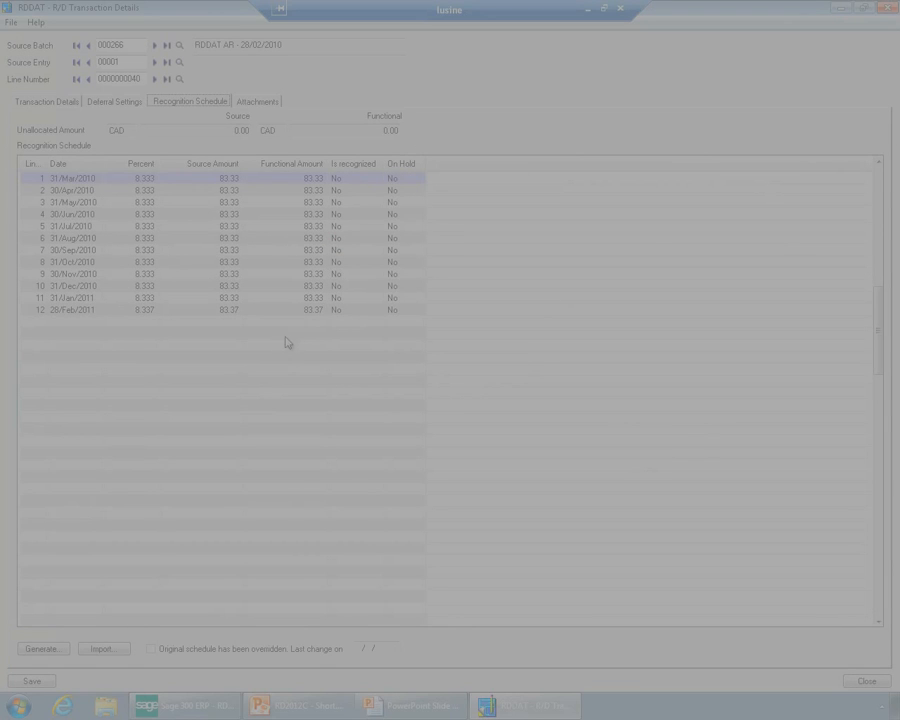
left_click(871, 688)
left_click(866, 679)
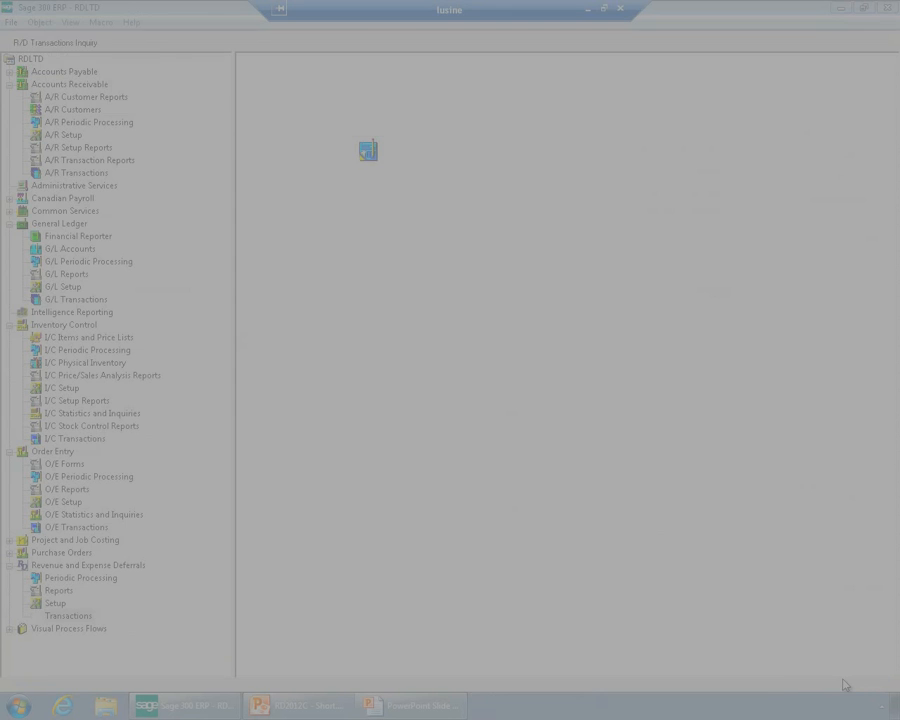
Check the processing options in the R/D setup, including the calculation base and partial period handling, and close them
left_click(55, 603)
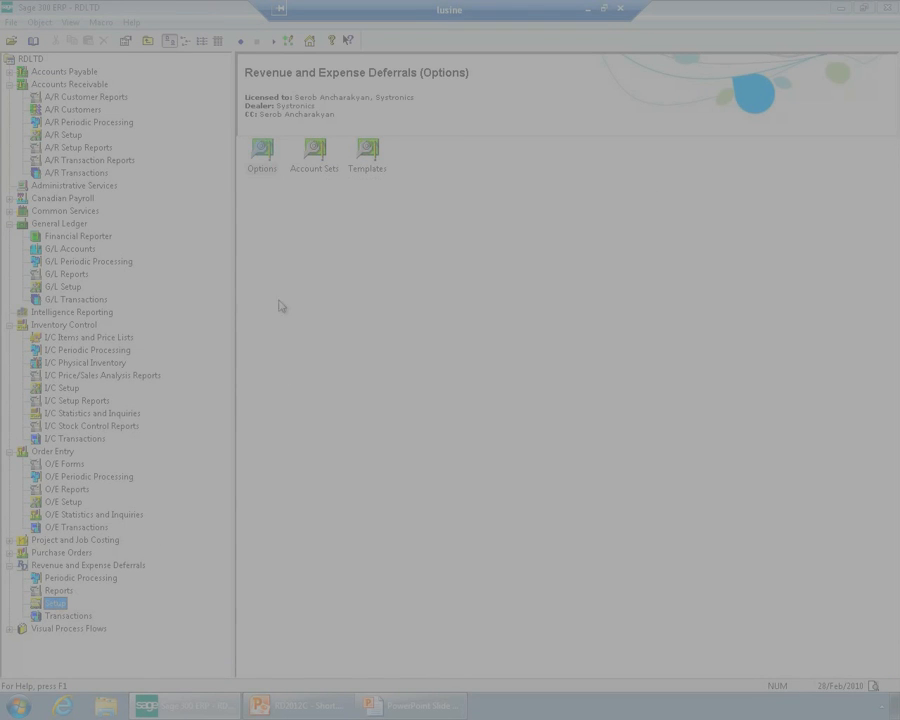
double_click(262, 150)
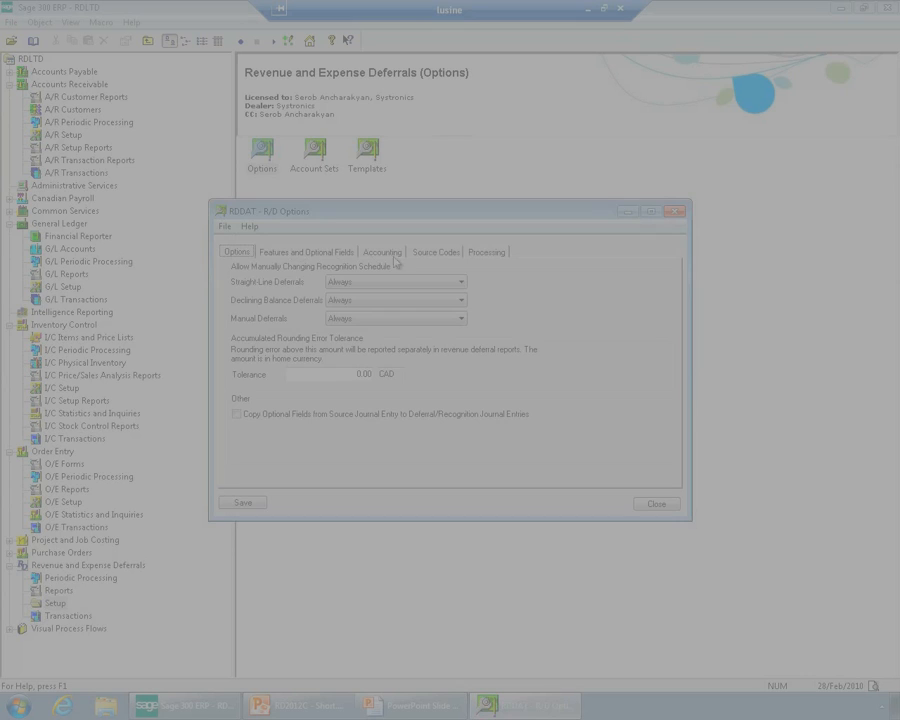
left_click(485, 251)
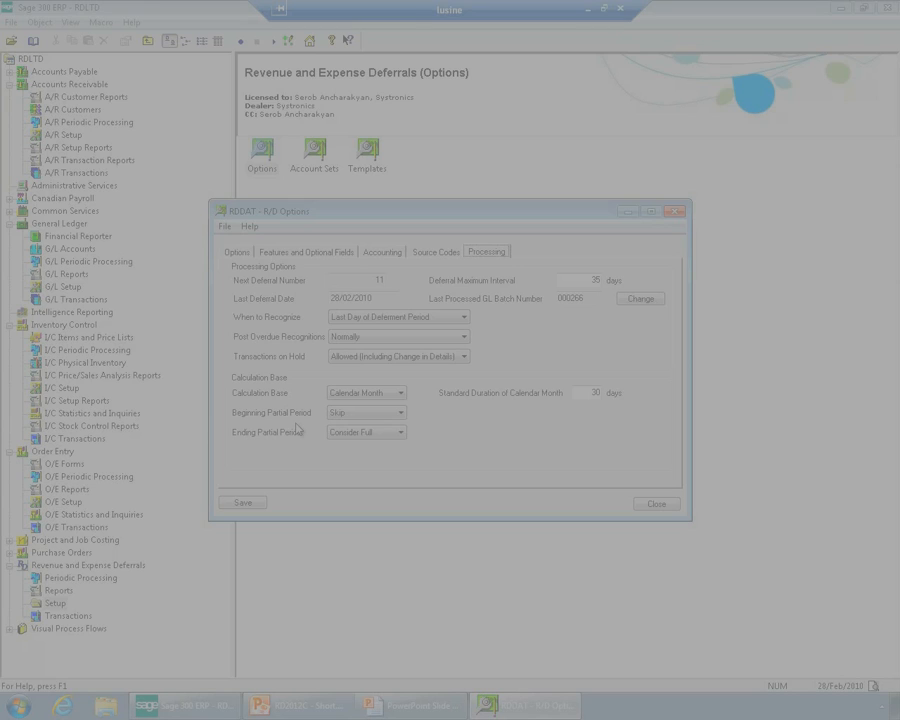
left_click(674, 504)
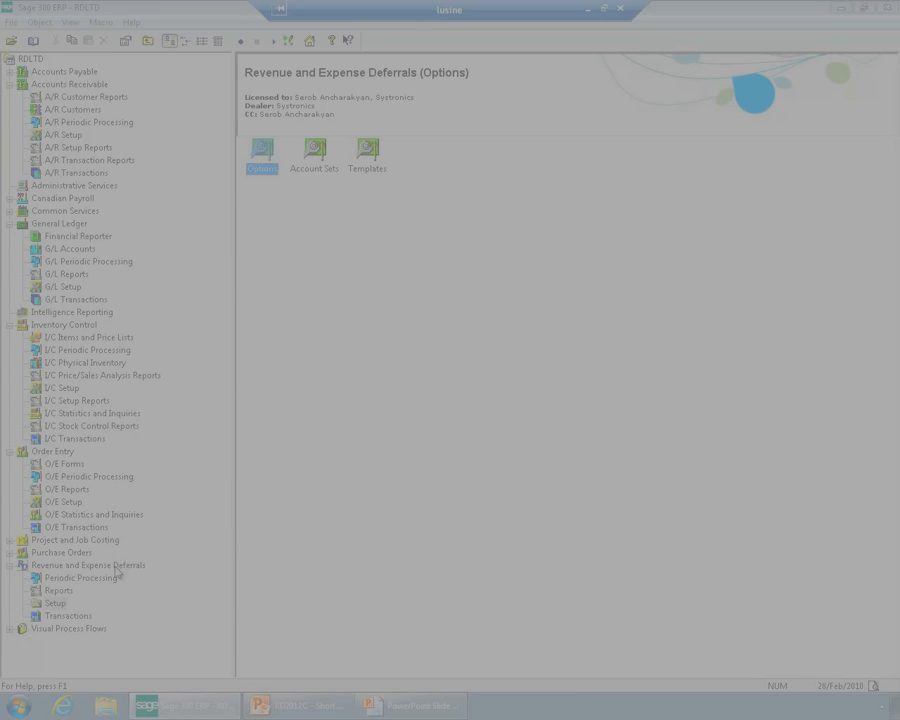
Print the R/D Revenue Flash report as a Summary sorted by G/L Source Batch Number
left_click(57, 590)
left_click(317, 180)
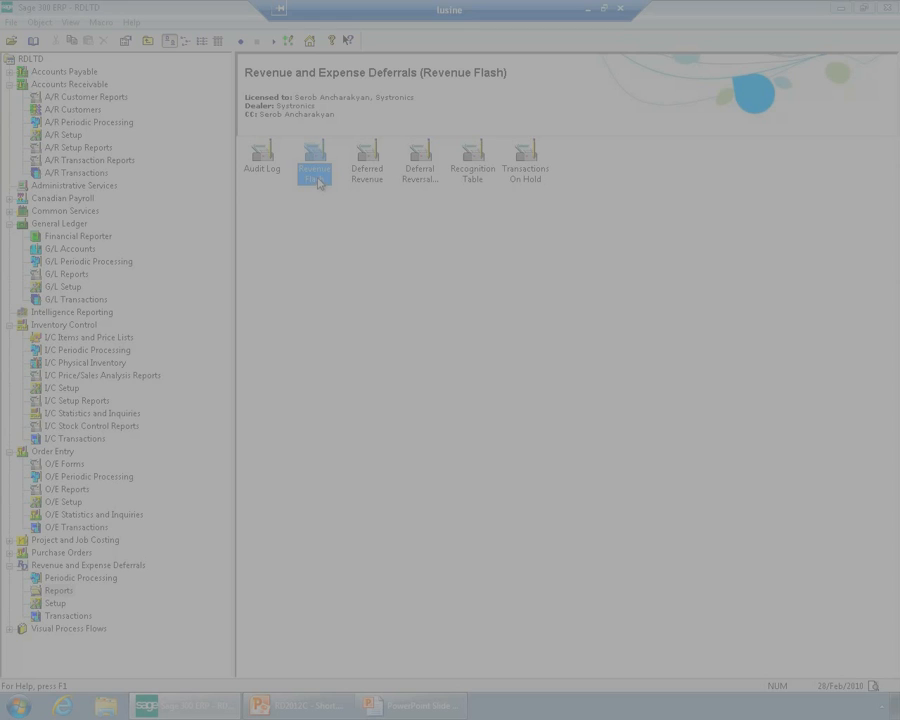
double_click(315, 175)
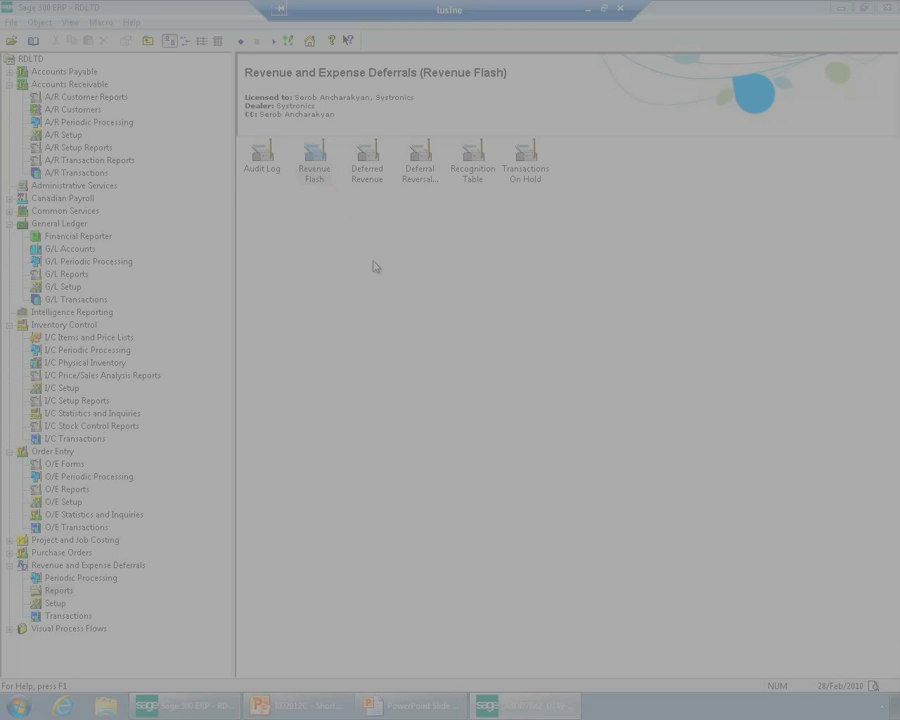
left_click(412, 294)
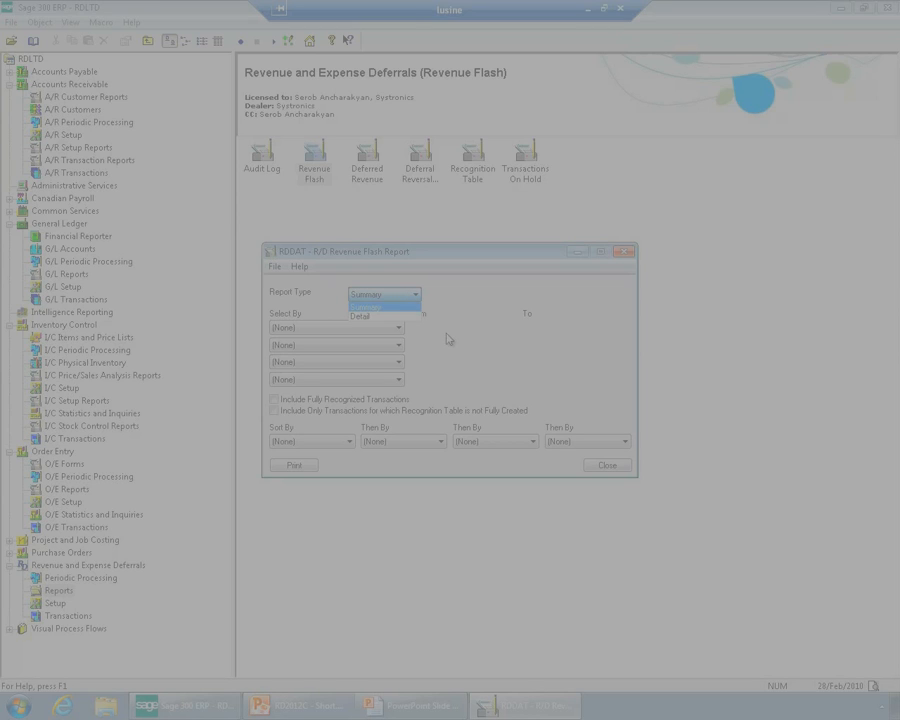
left_click(383, 306)
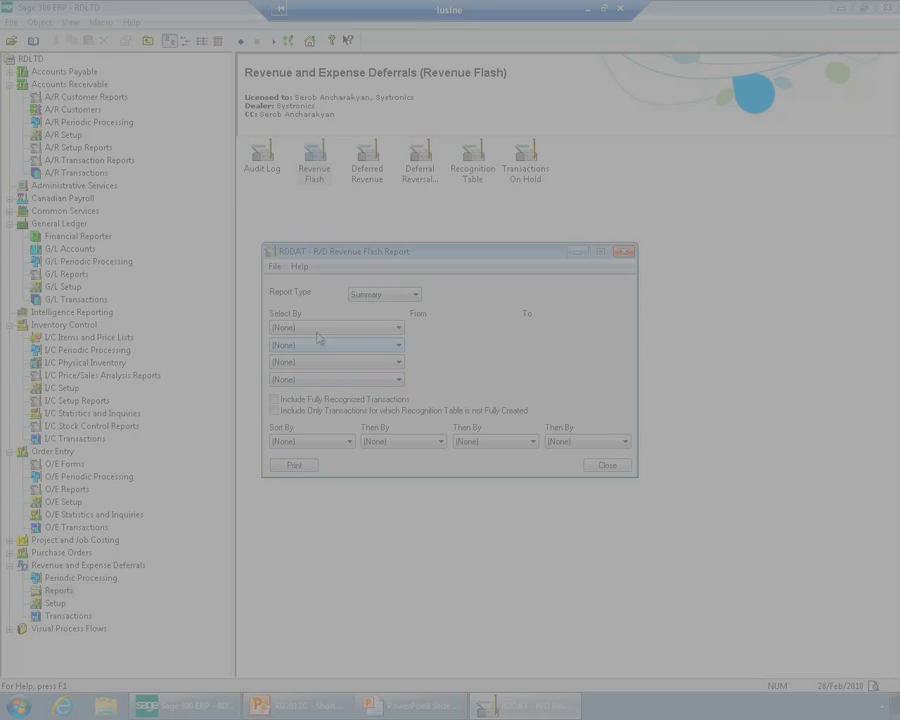
left_click(307, 442)
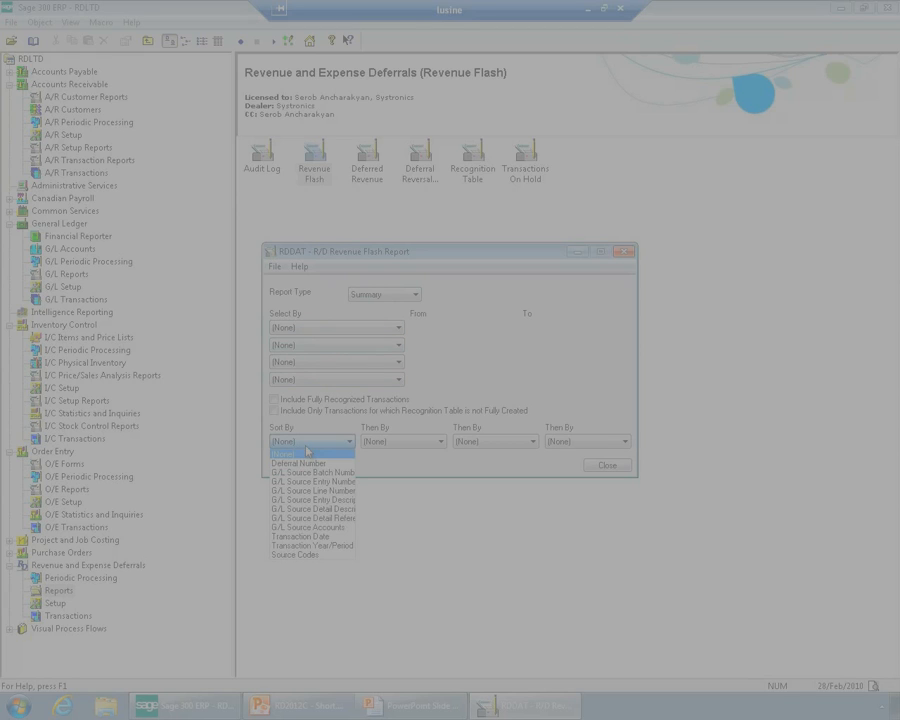
left_click(314, 472)
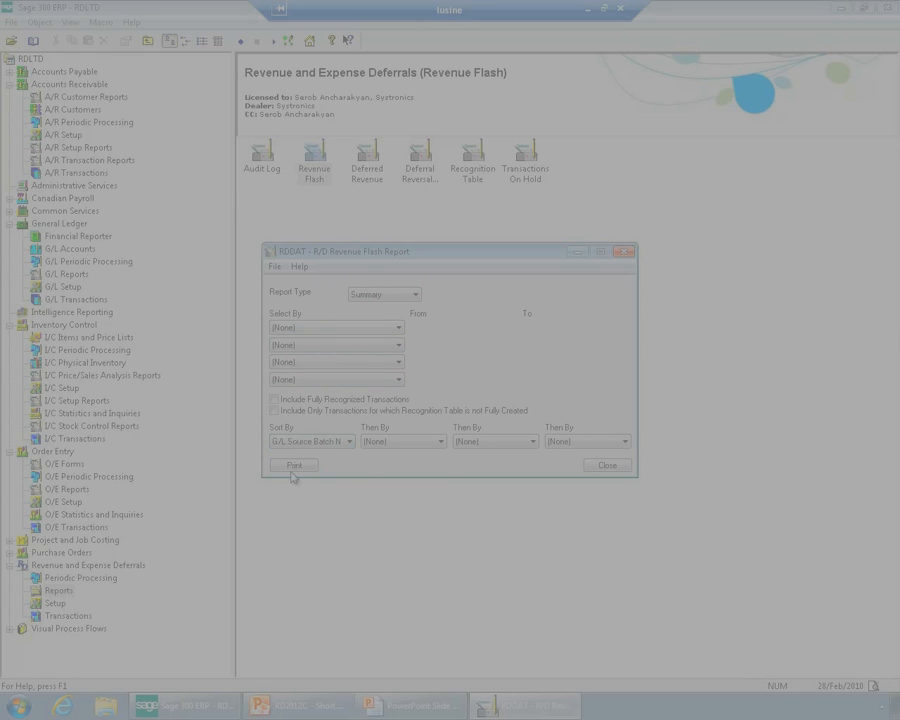
left_click(293, 466)
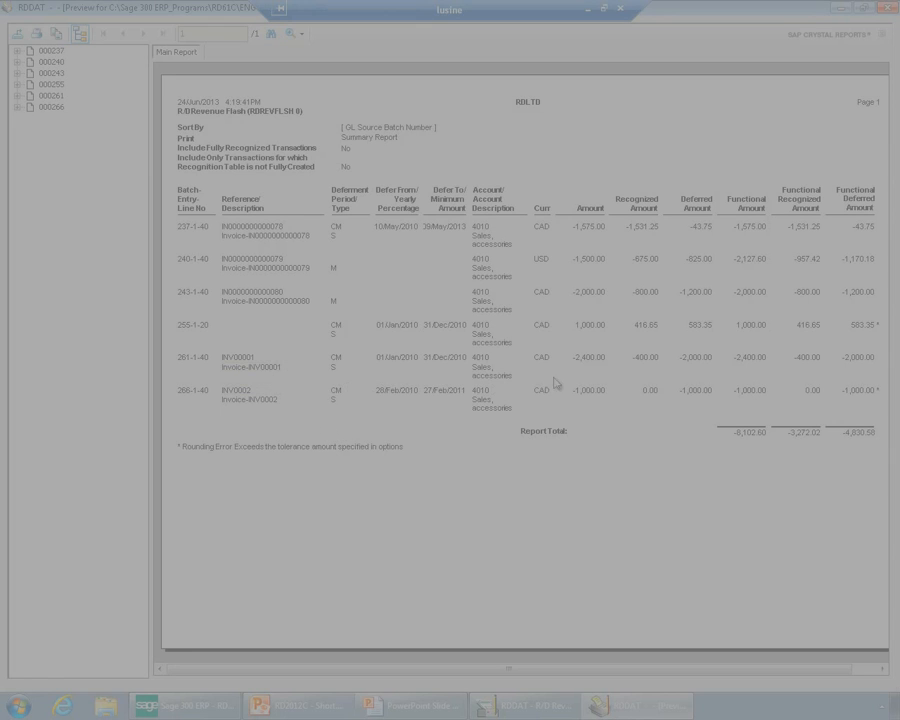
Examine the total, recognized and deferred amounts of INV00001 in the summary Revenue Flash report, and close the preview
left_click(592, 357)
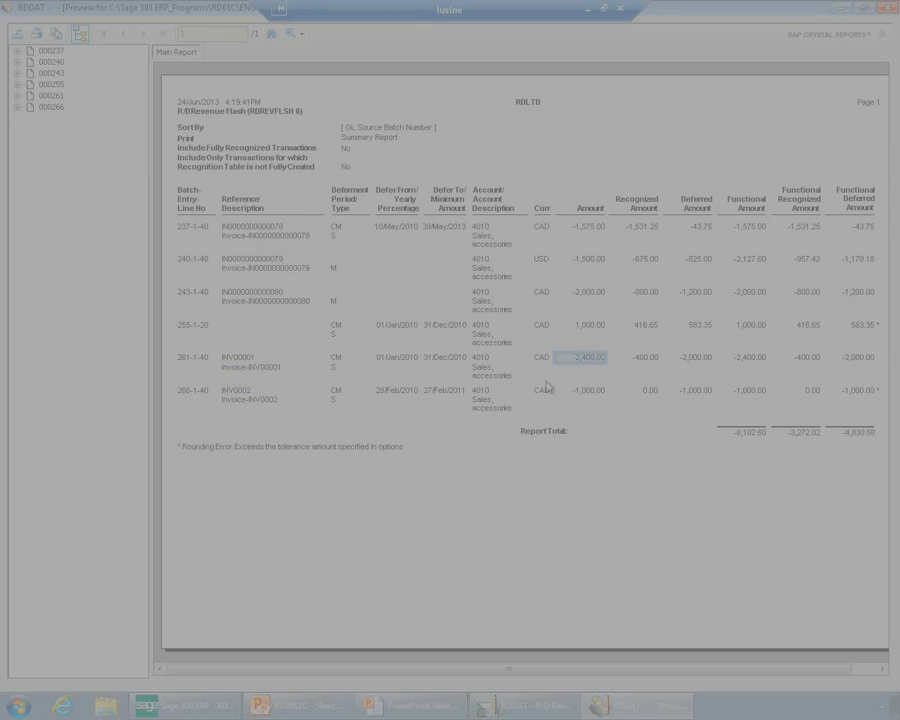
left_click(652, 359)
left_click(700, 364)
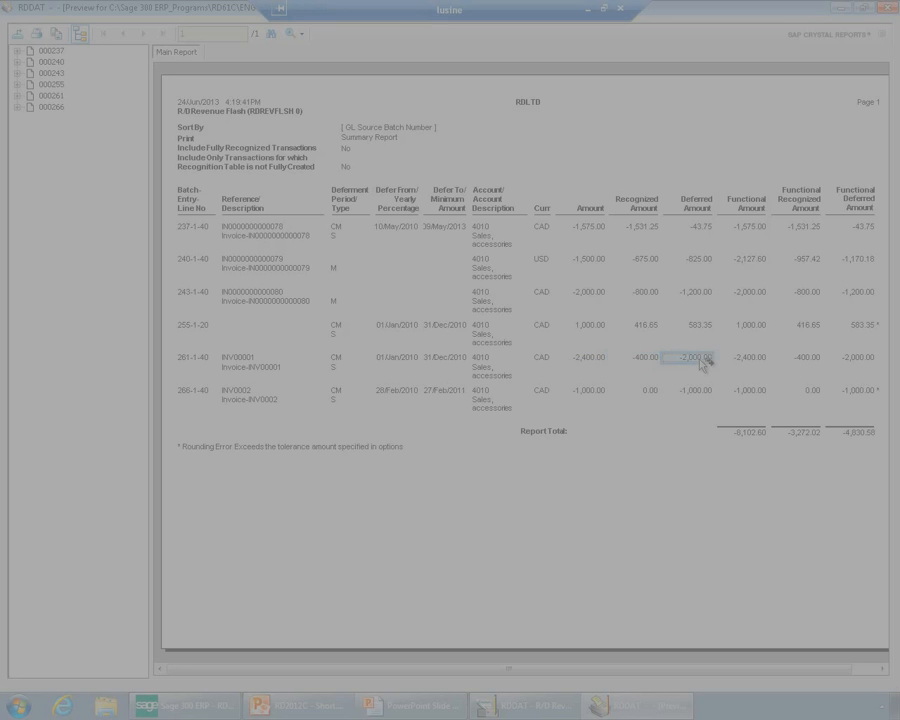
left_click_drag(657, 676, 747, 671)
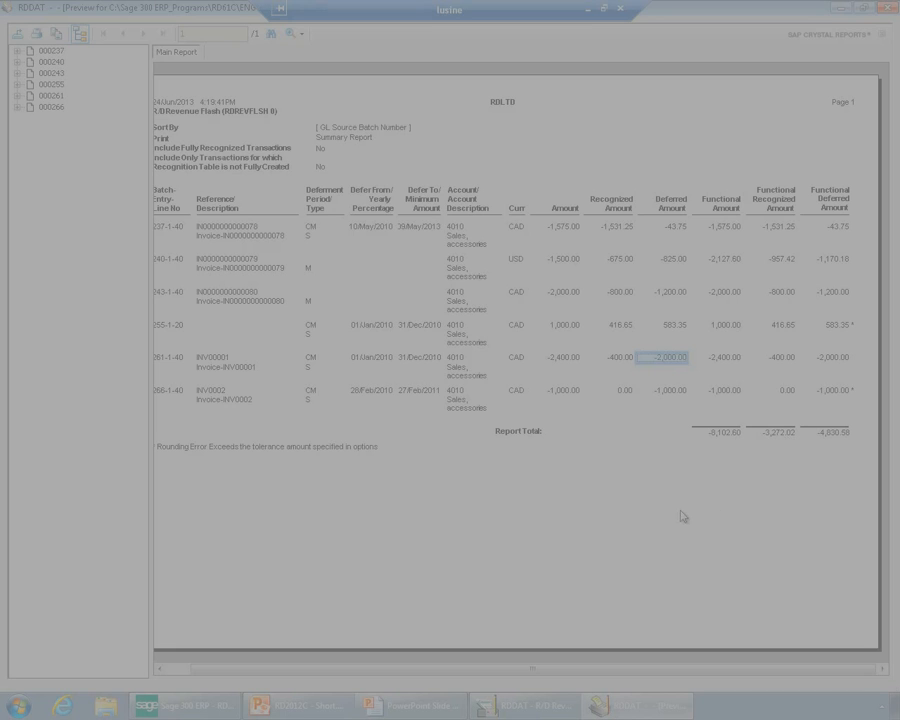
left_click(888, 9)
Print the Revenue Flash report as Detail, examine the entries around source batch 000266, and close the report
left_click(412, 294)
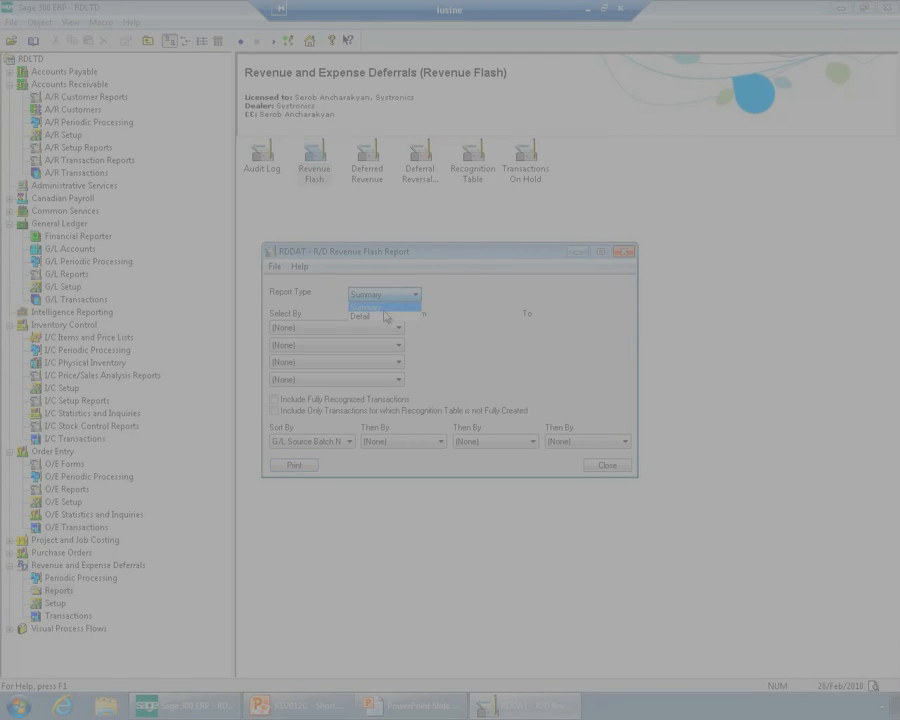
left_click(386, 316)
left_click(295, 465)
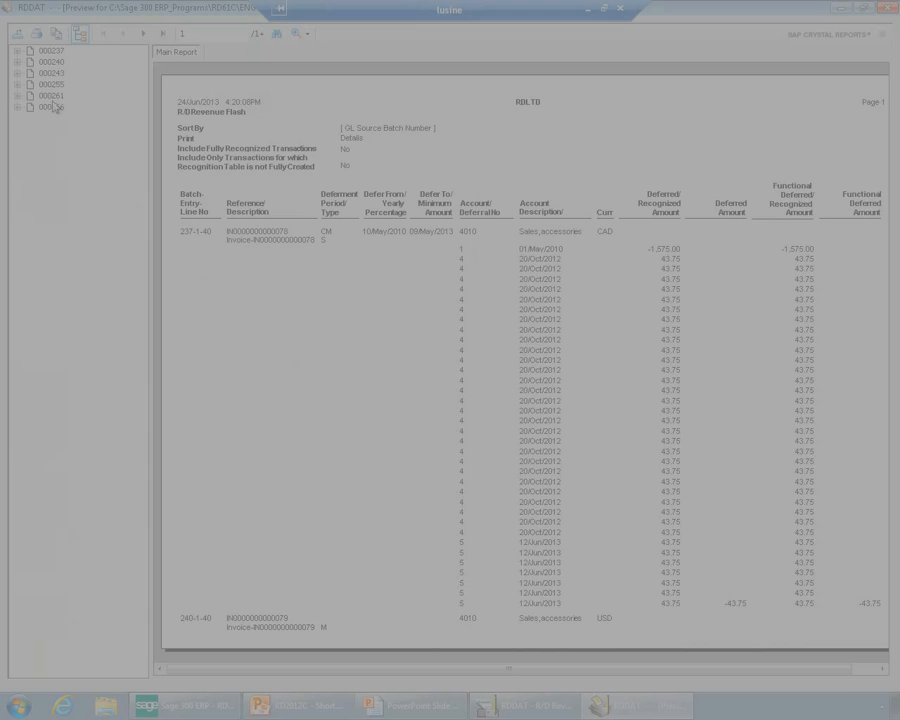
left_click(55, 107)
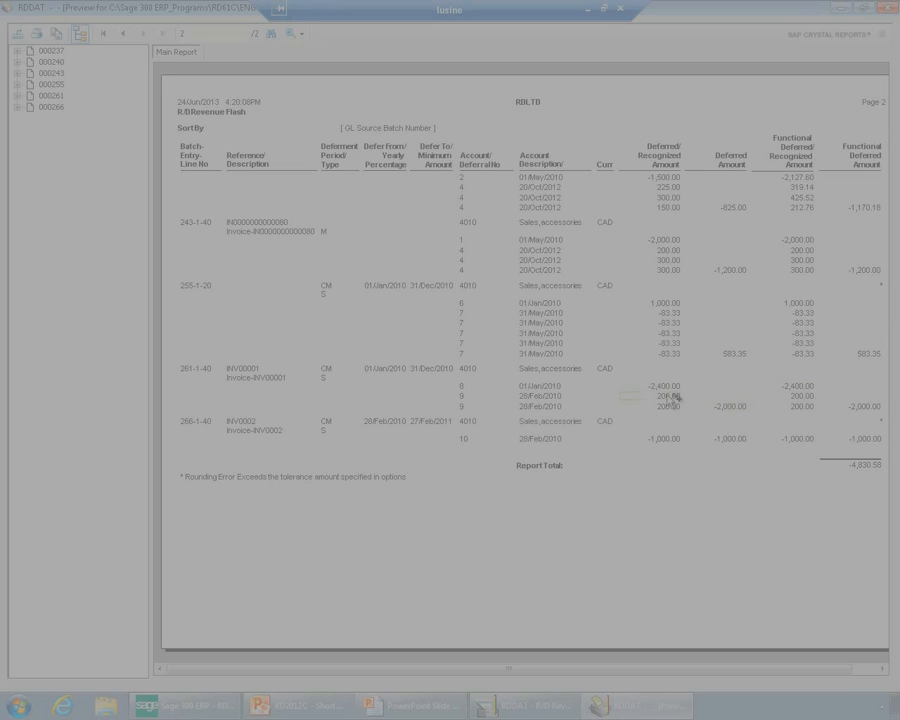
left_click(886, 9)
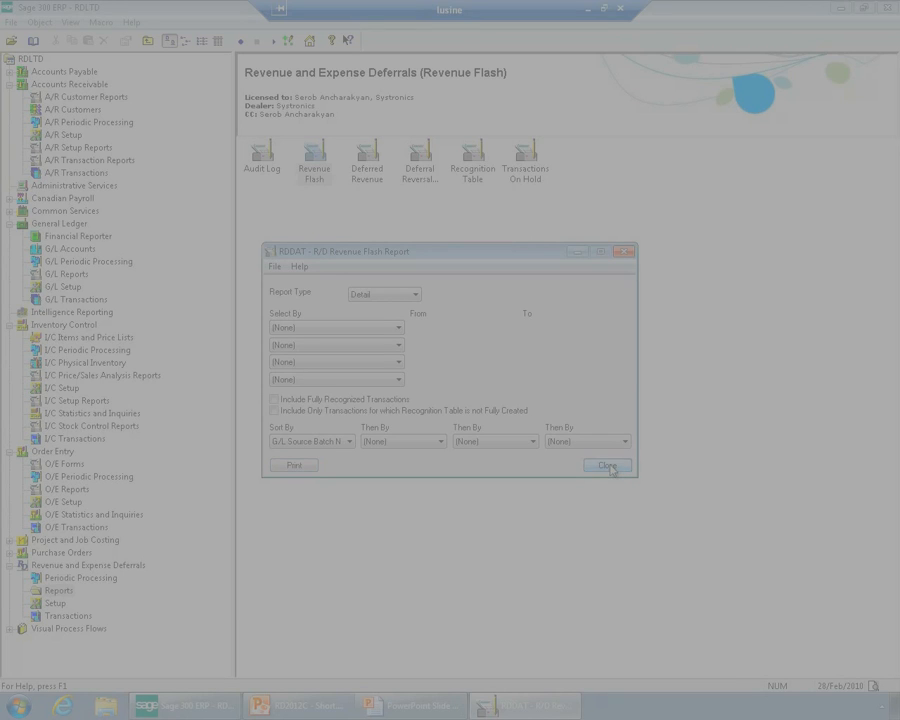
left_click(607, 466)
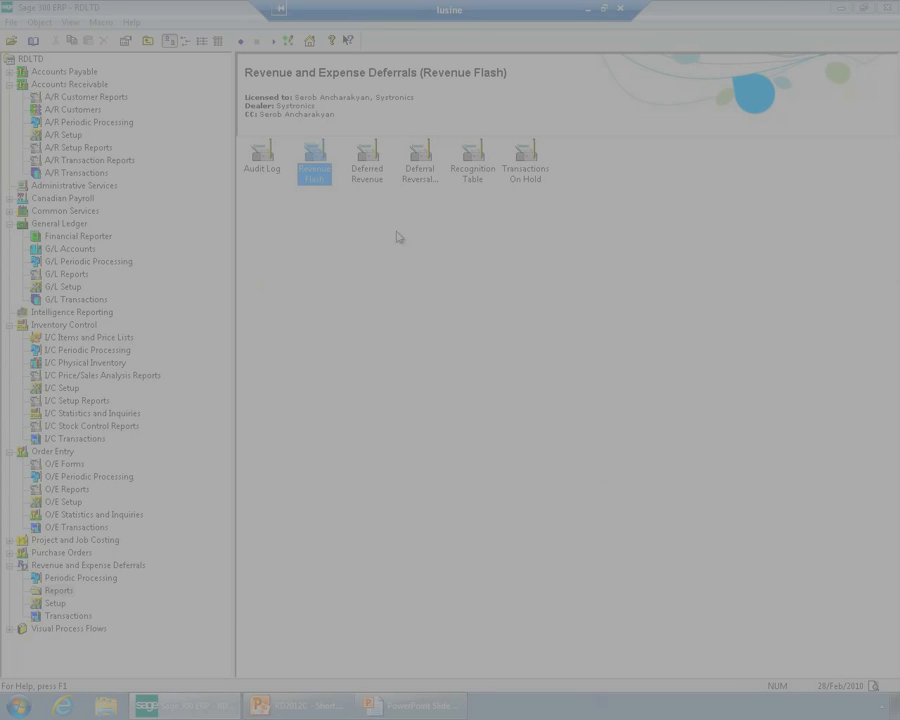
Print the R/D Deferred Revenue report sorted by G/L Source Batch Number
left_click(378, 178)
double_click(378, 178)
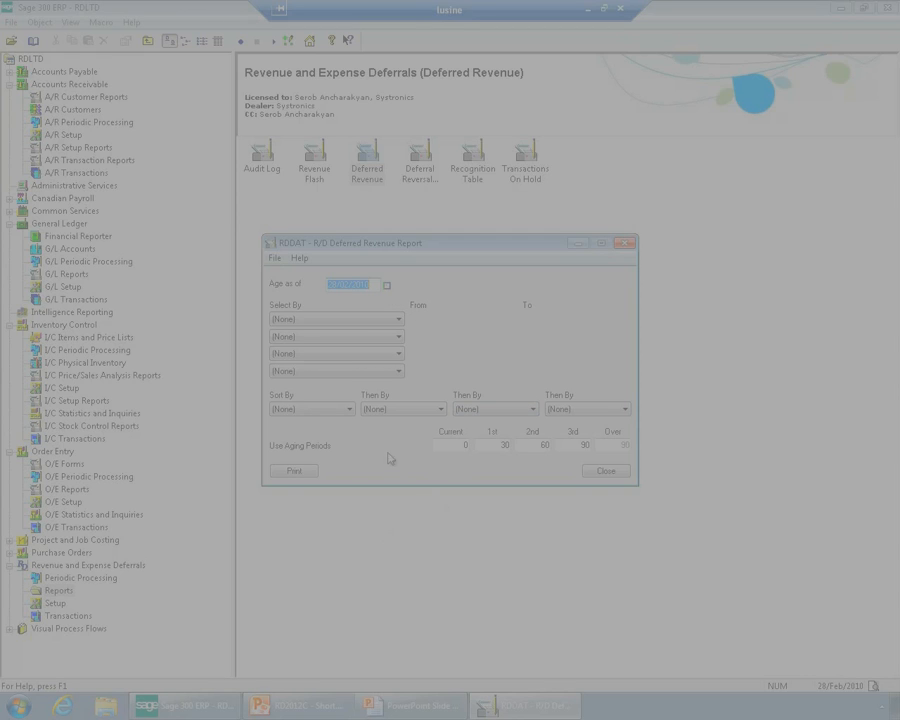
left_click(321, 413)
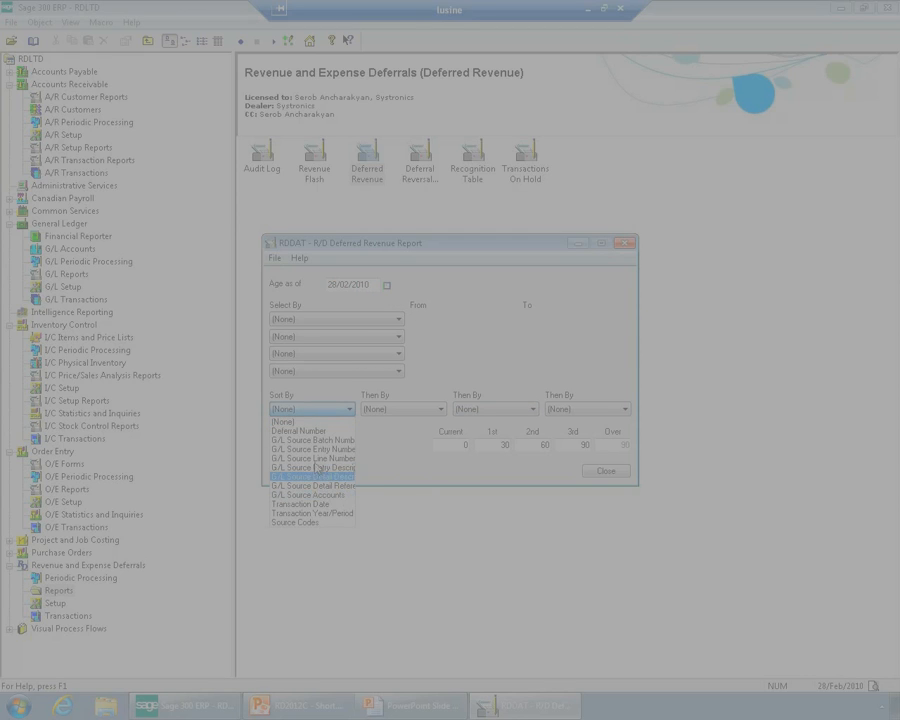
left_click(321, 440)
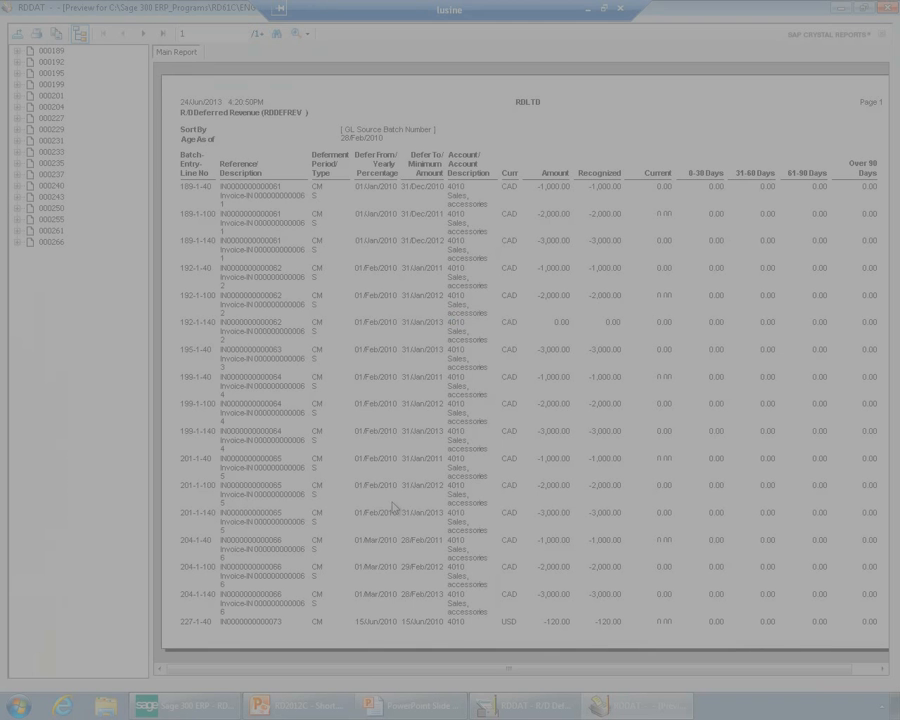
Examine the recognized amounts and aging columns on the last page of the Deferred Revenue report, and close it
left_click(163, 33)
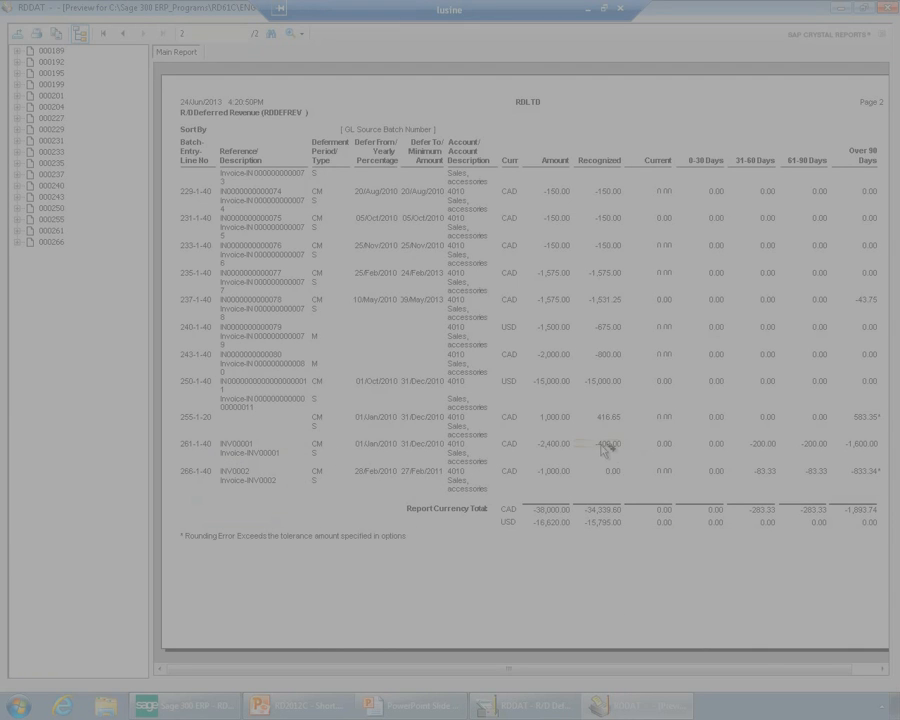
left_click(884, 668)
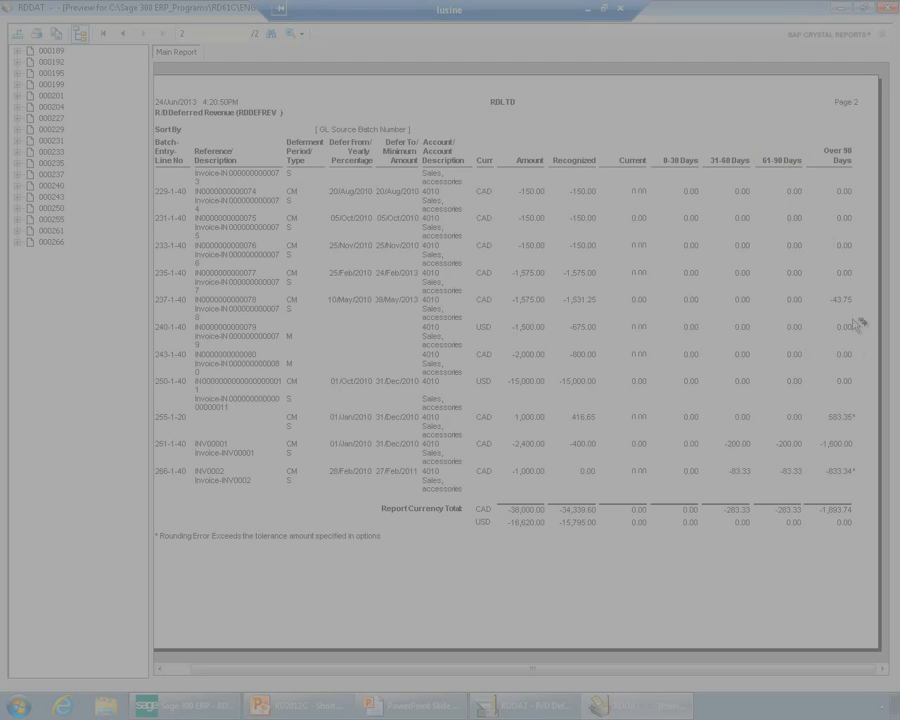
left_click(888, 8)
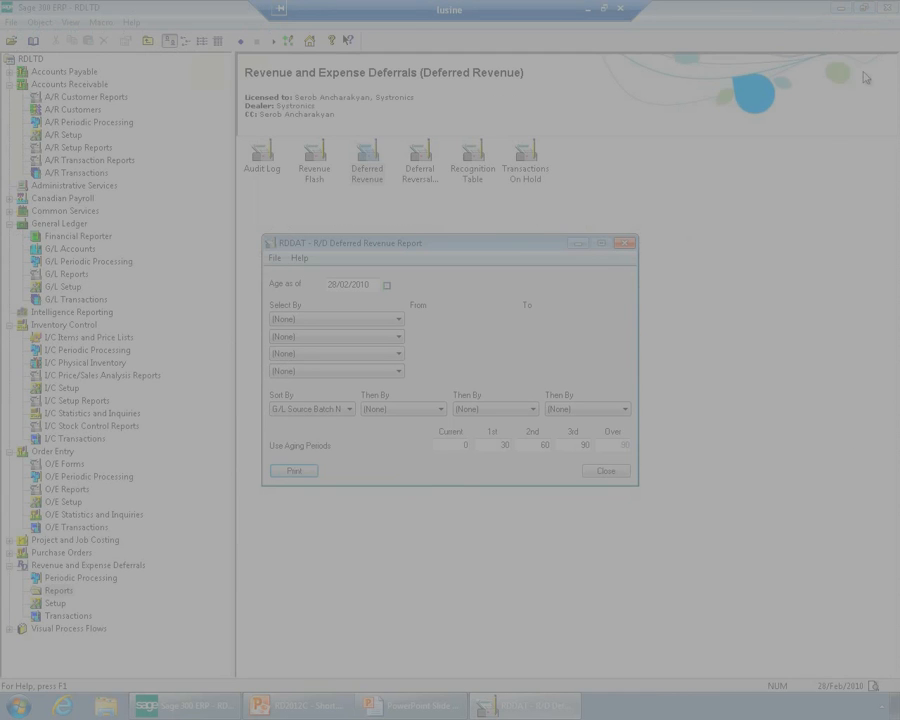
left_click(607, 471)
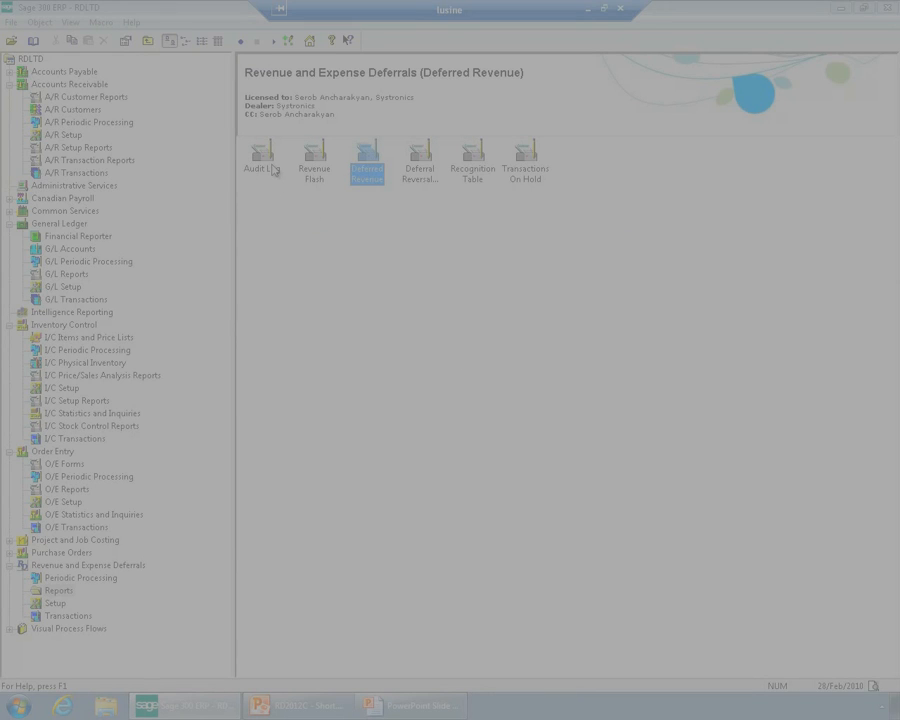
Open the R/D Audit Log report and set it to select by G/L Source Batch Number
double_click(273, 170)
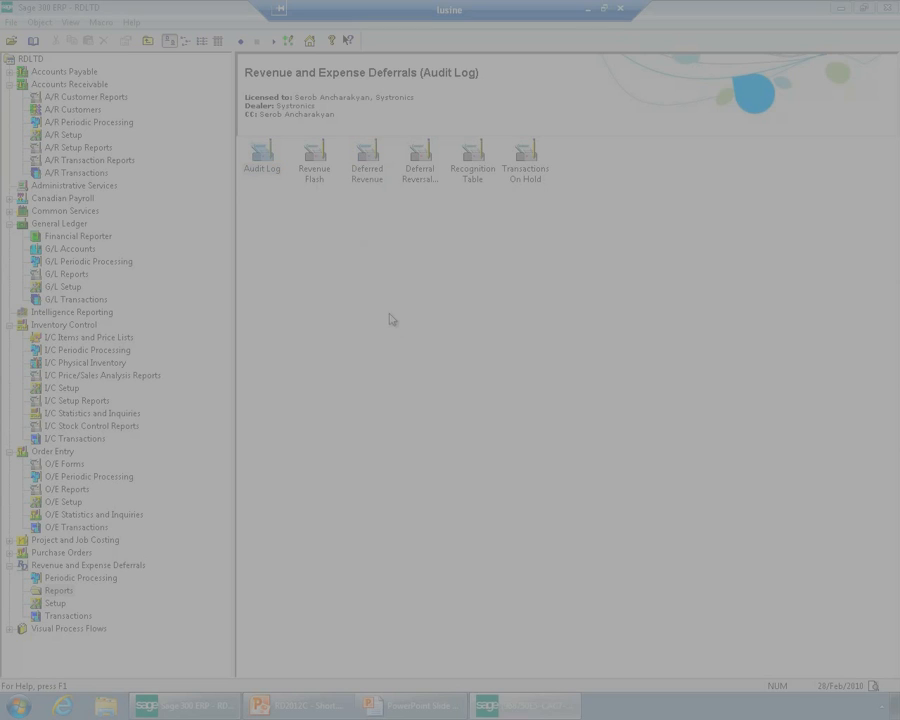
left_click(377, 327)
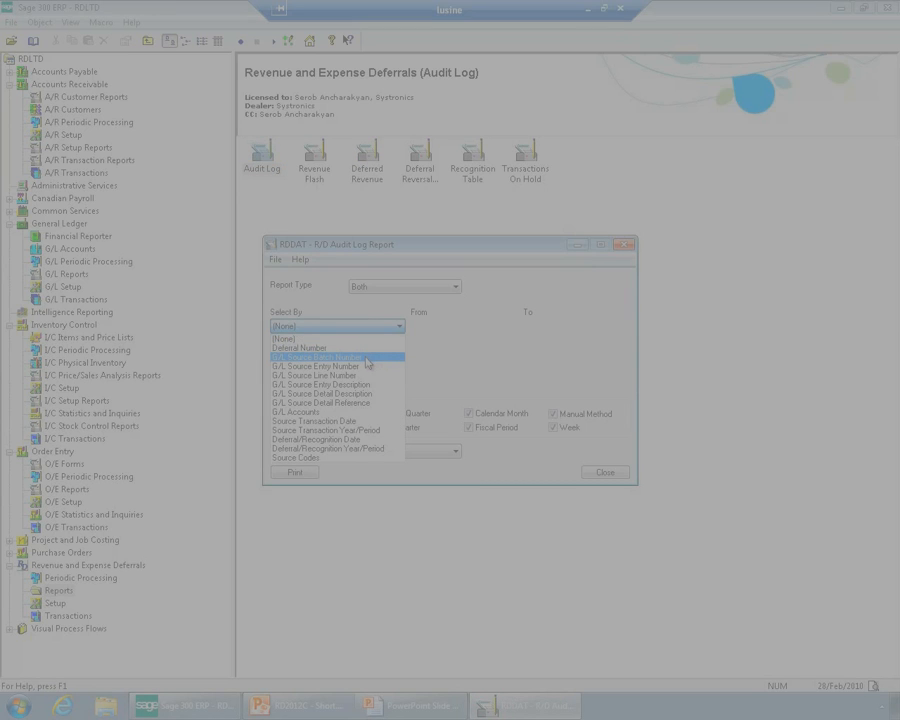
left_click(367, 358)
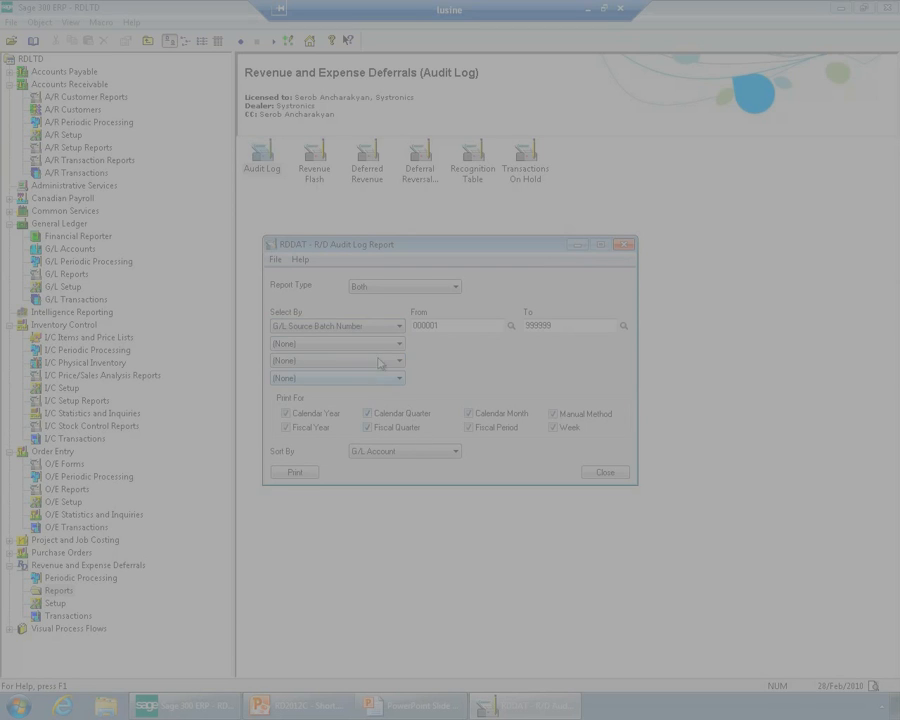
Limit the audit log to source batch 000261, looking up the starting batch in the batch finder and entering 000261 as the ending batch
left_click(511, 326)
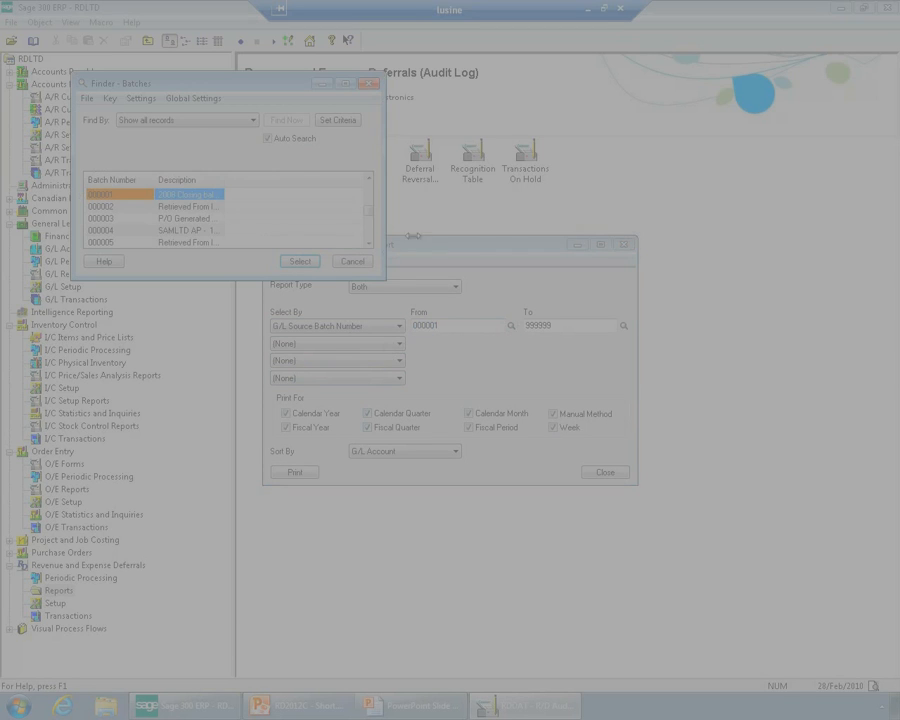
left_click(343, 85)
left_click(126, 586)
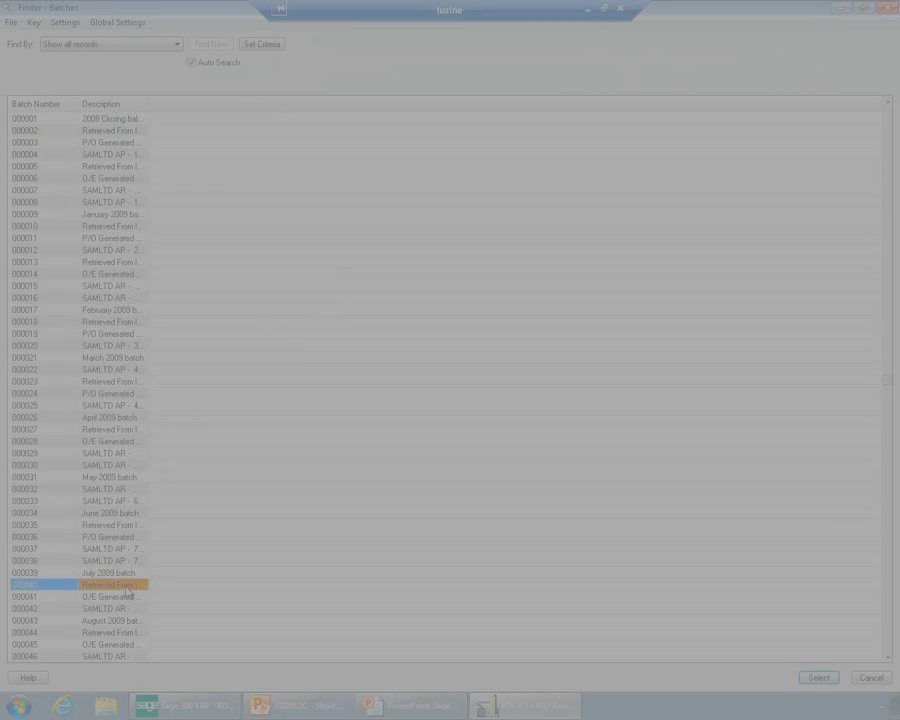
key("End")
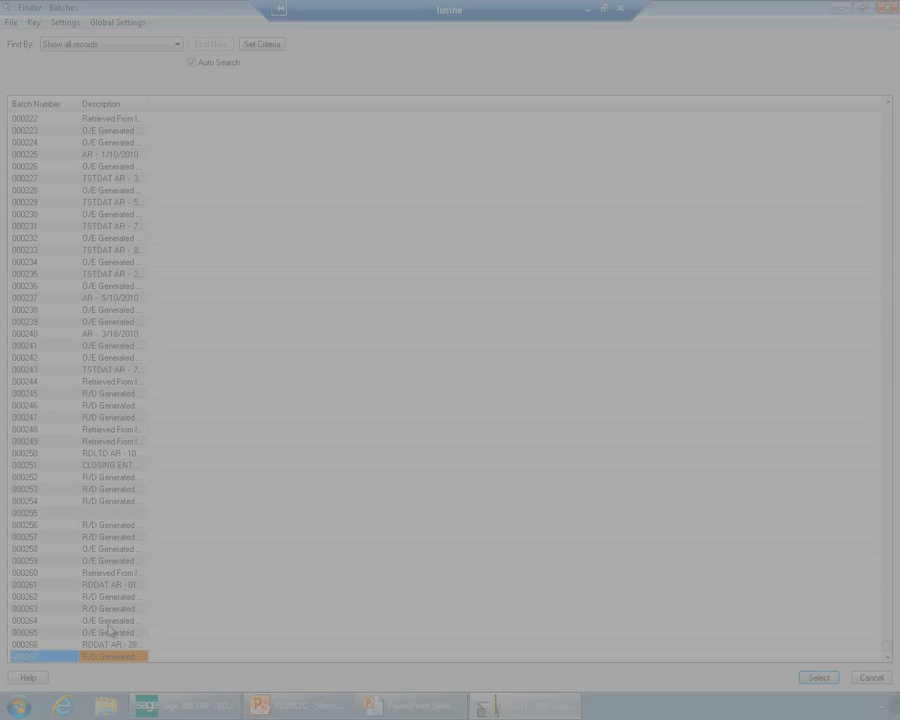
key("Up")
key("Up")
key("Up")
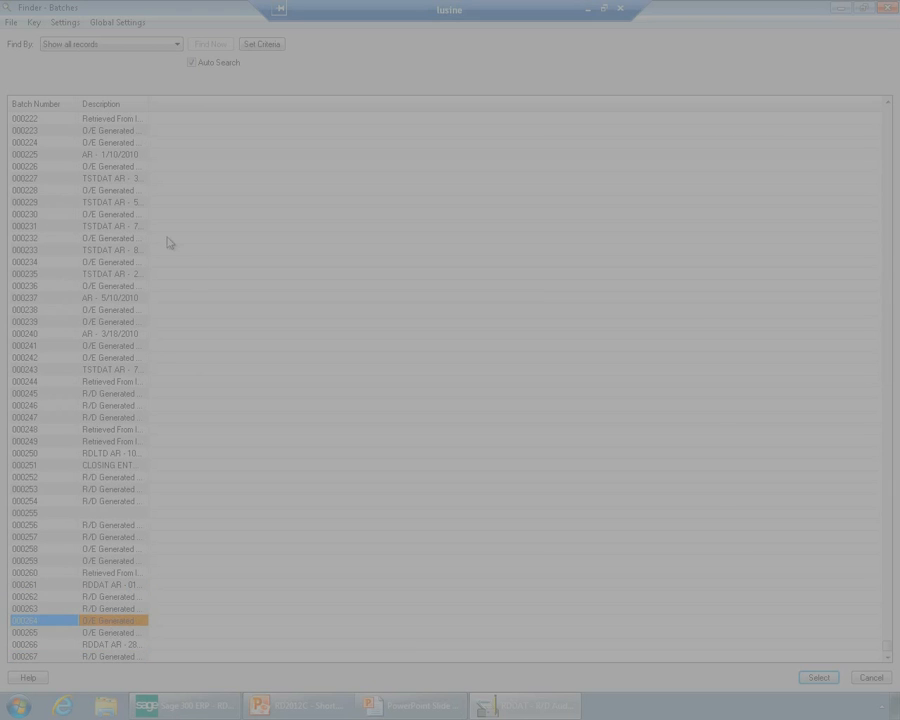
left_click_drag(150, 104, 210, 104)
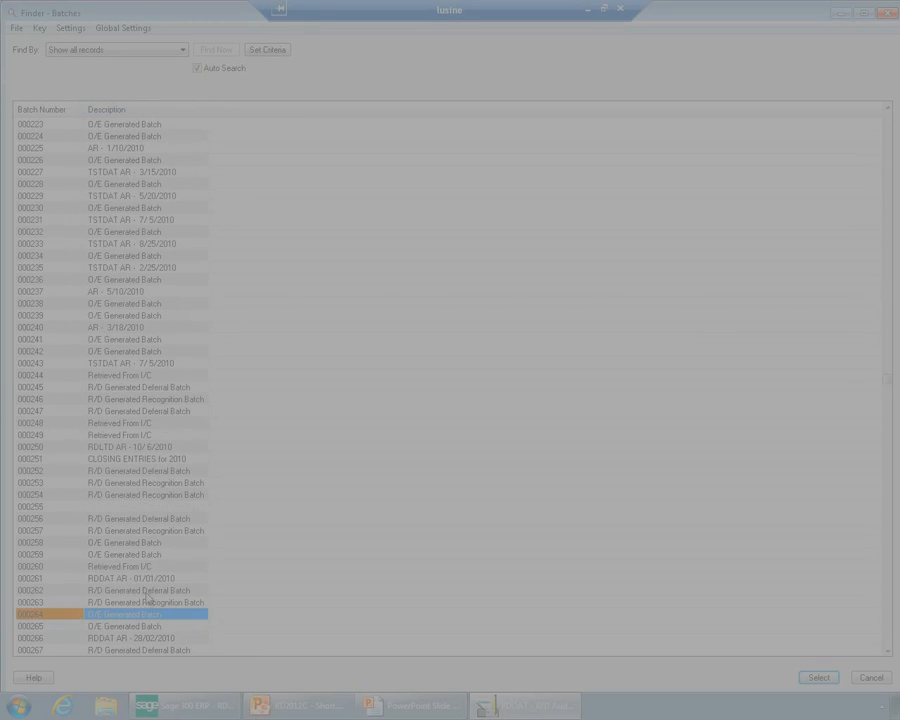
double_click(142, 574)
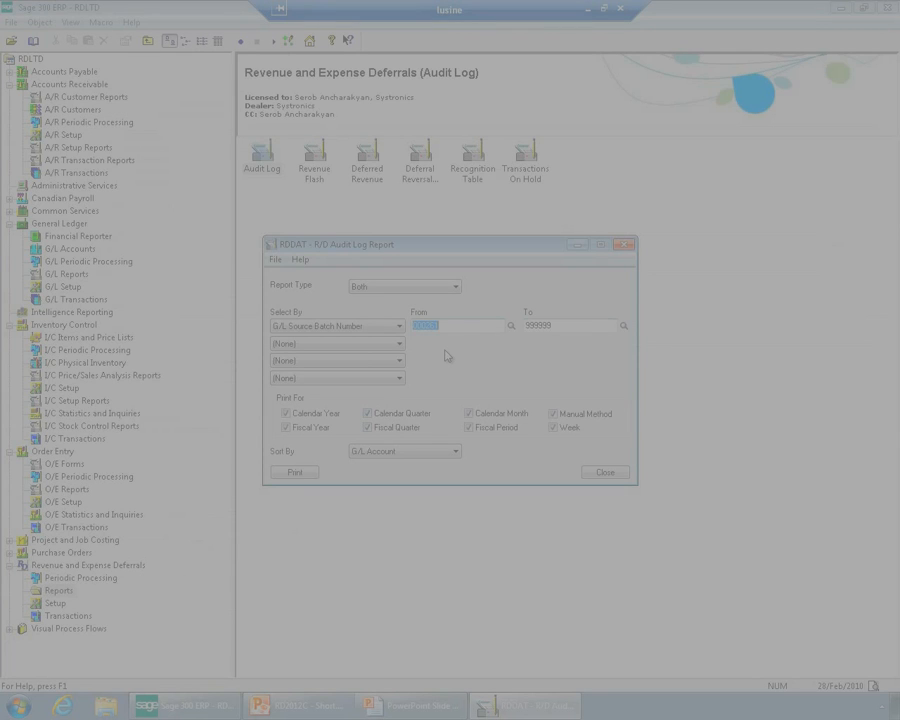
key("Tab")
type("000261")
Print the audit log, examine its deferral and recognition entries across to the functional debit and credit columns, and close the report
left_click(310, 474)
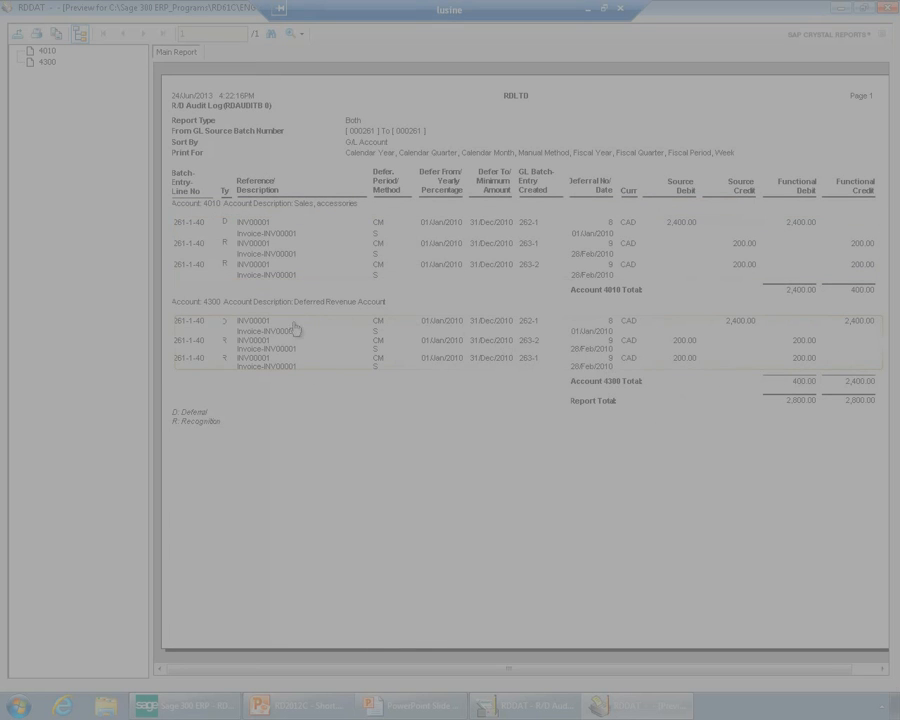
left_click(880, 668)
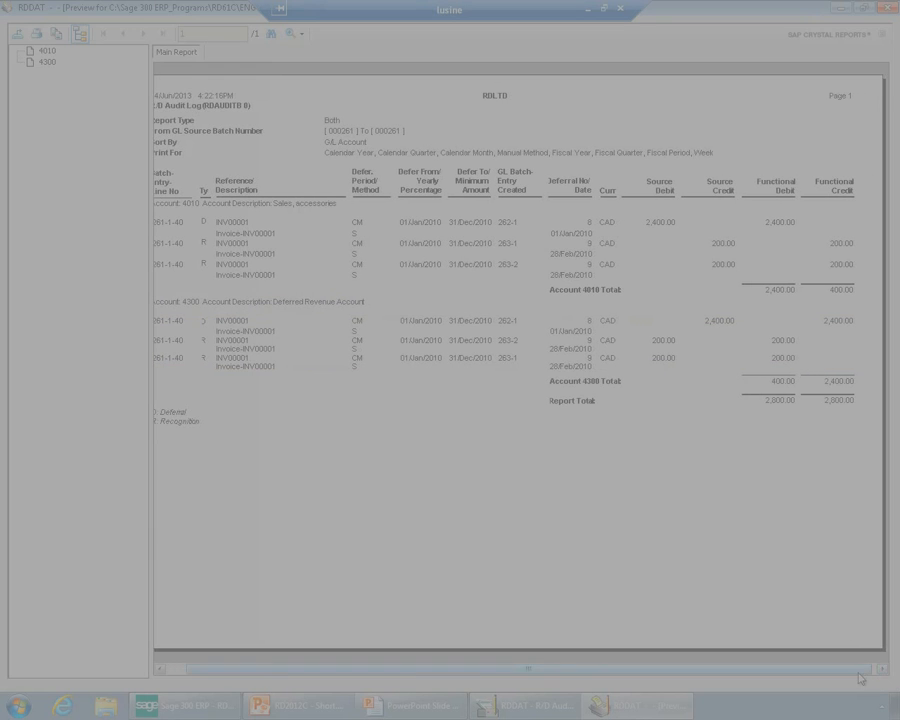
left_click(880, 664)
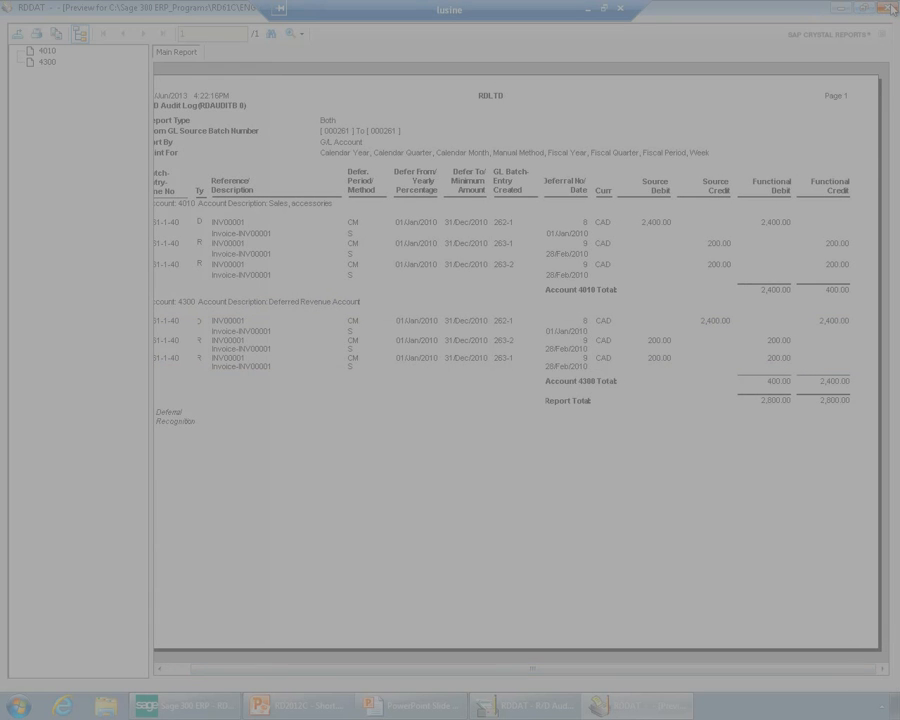
left_click(884, 8)
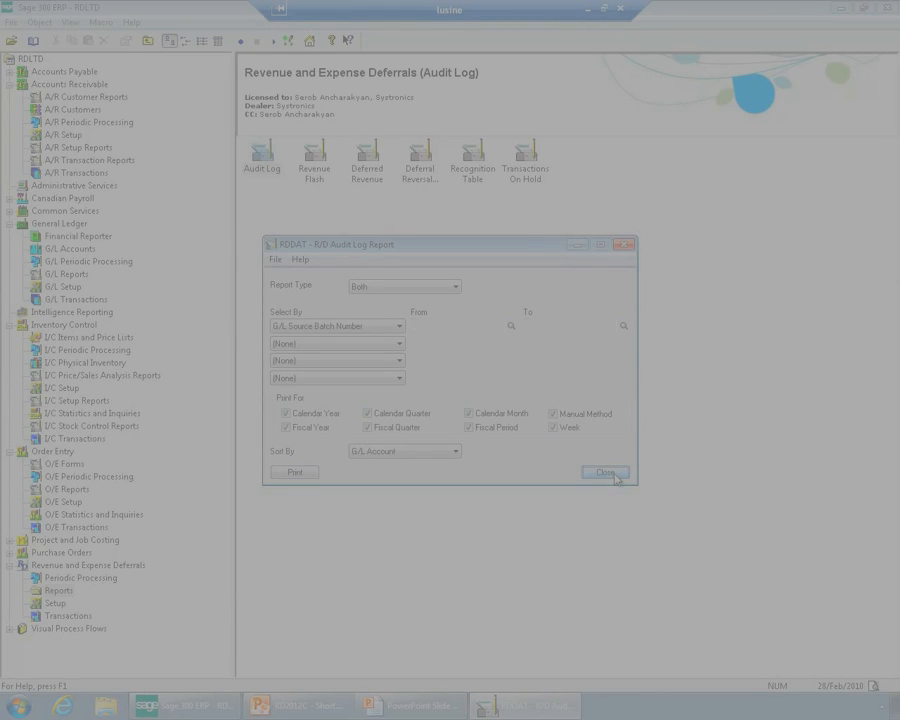
left_click(616, 477)
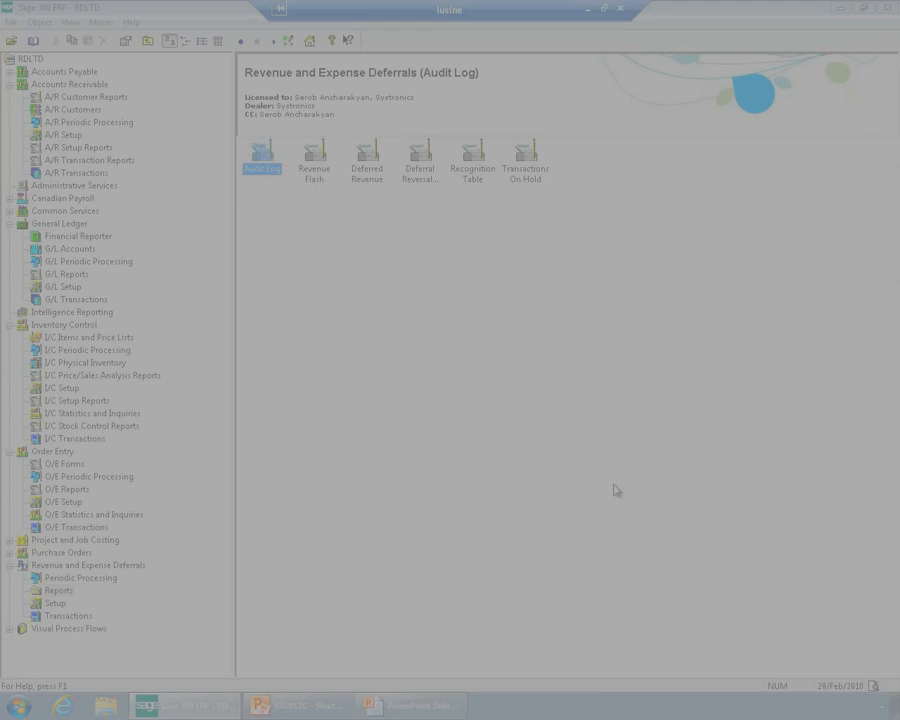